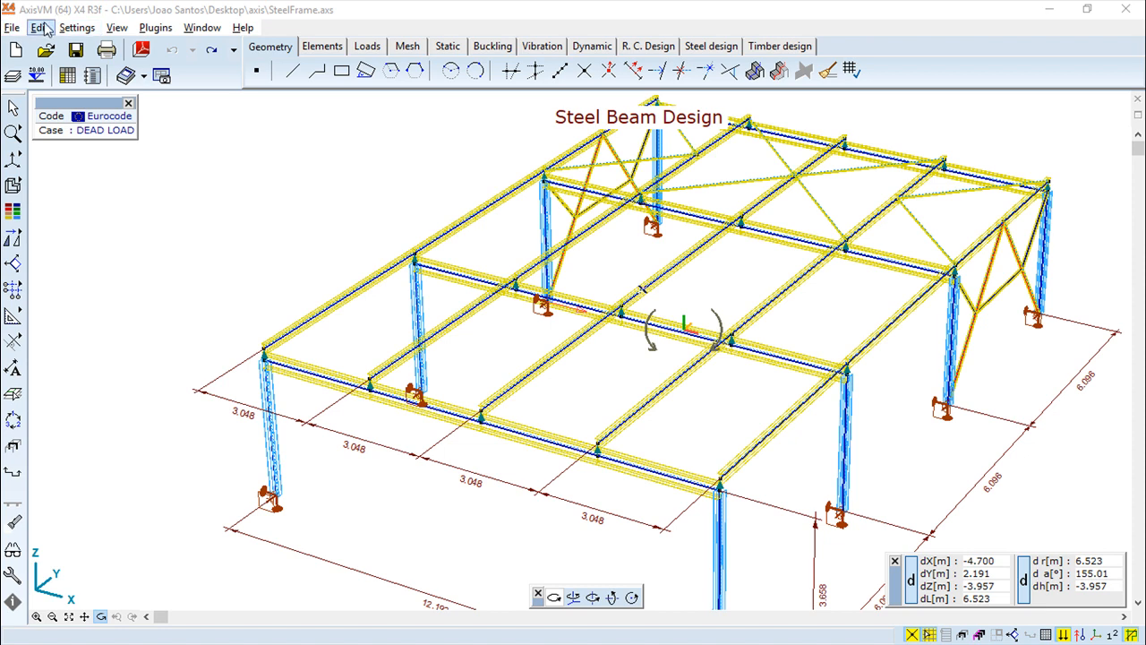
left_click(40, 27)
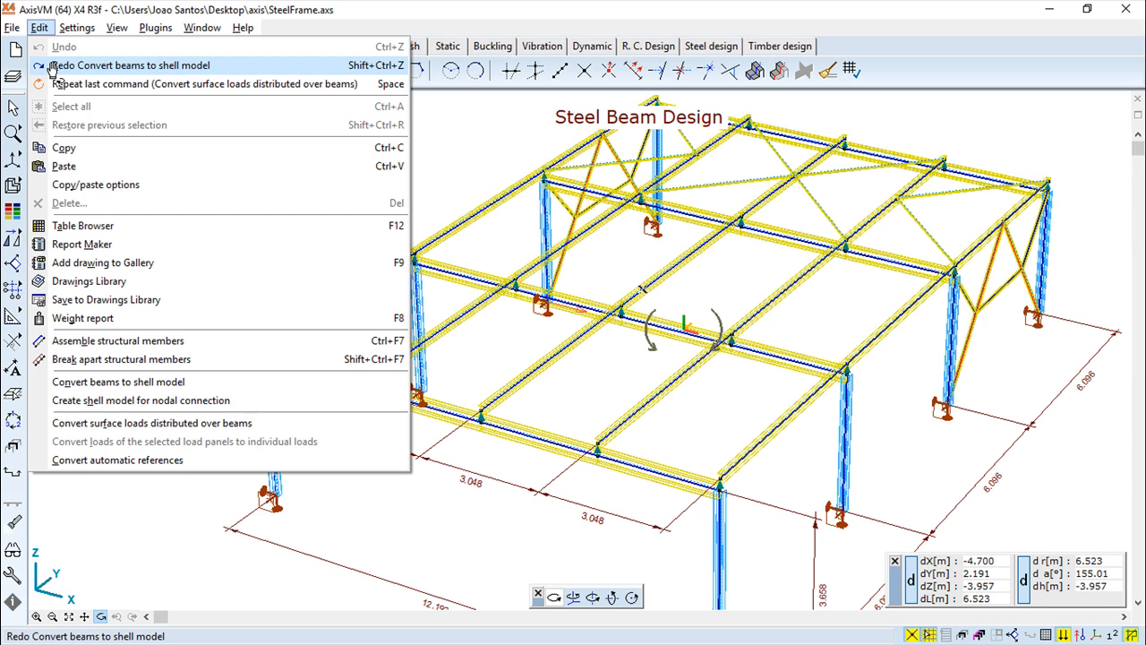
left_click(155, 30)
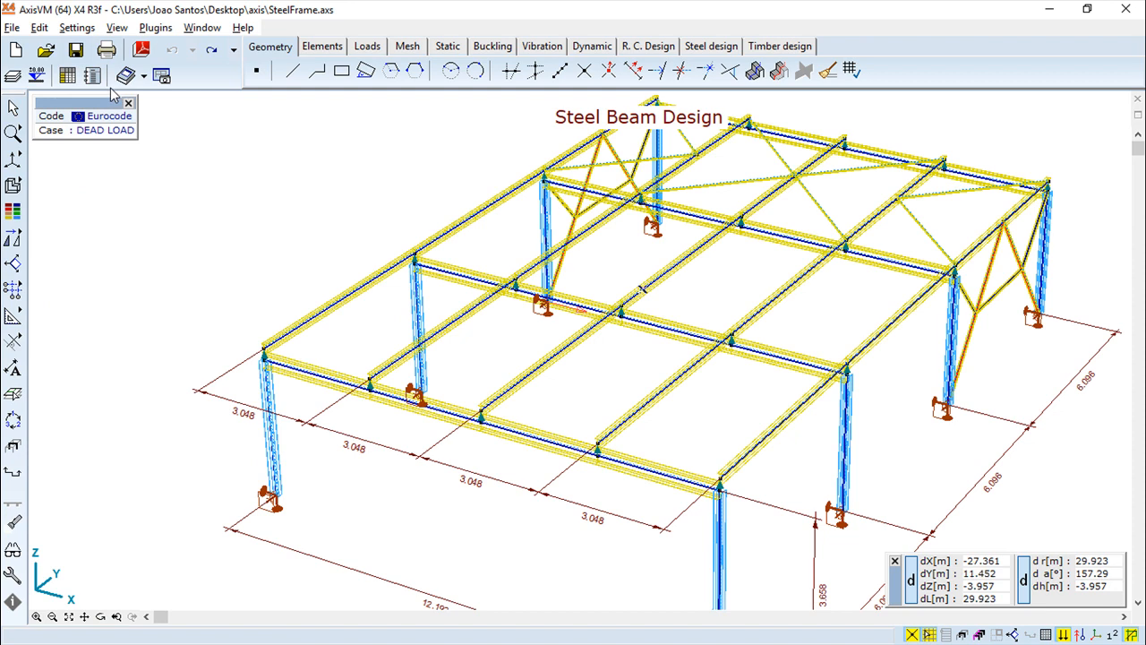
left_click(39, 27)
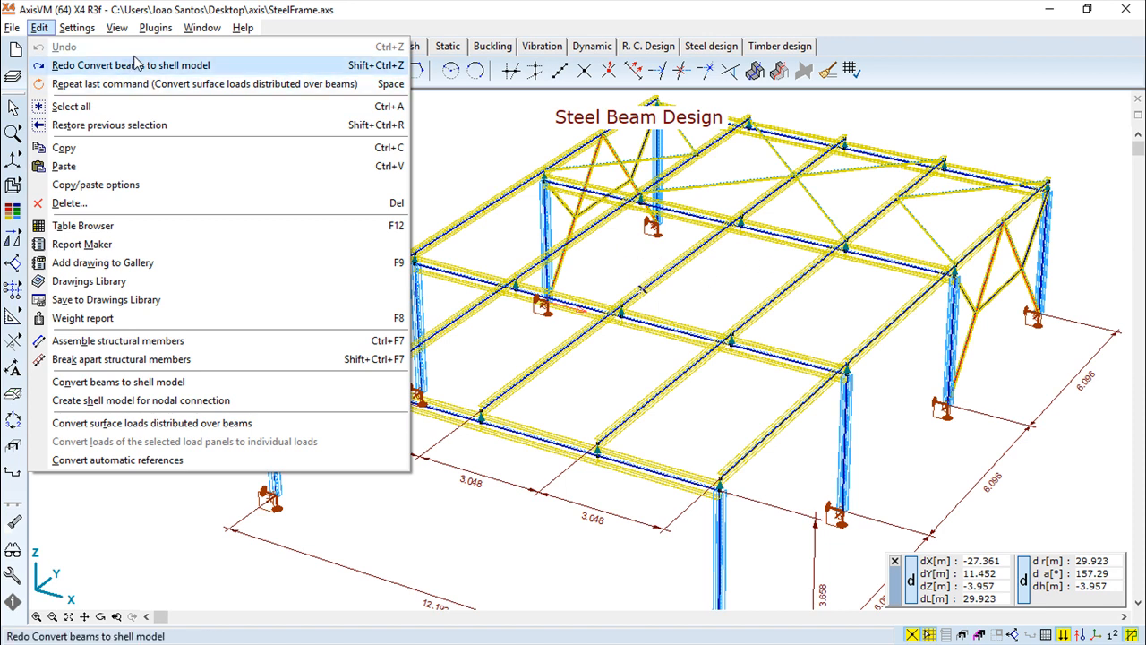
left_click(519, 9)
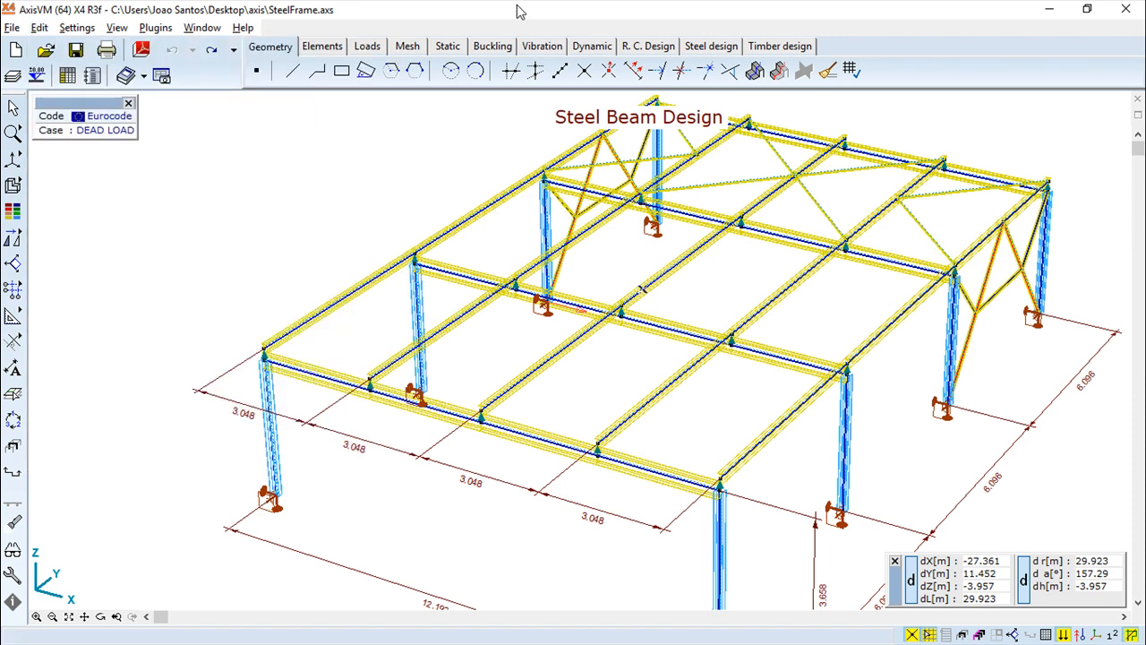
Draw a line from the top of the second column on the frame's near-left side outward to a free point
left_click(293, 71)
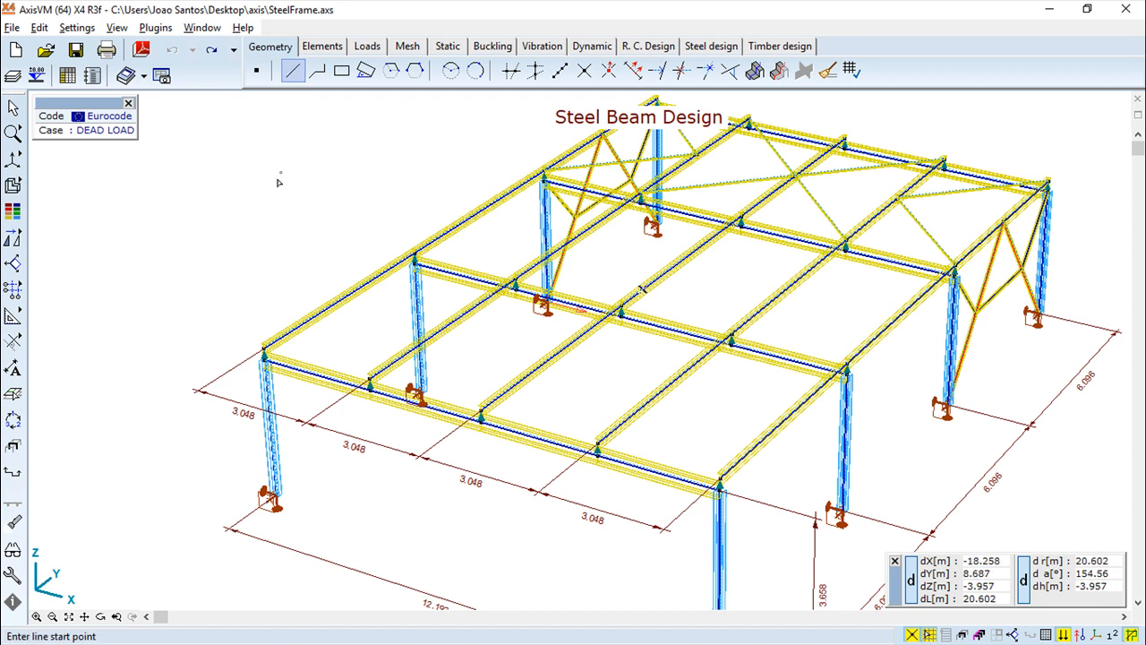
left_click(413, 260)
left_click(211, 195)
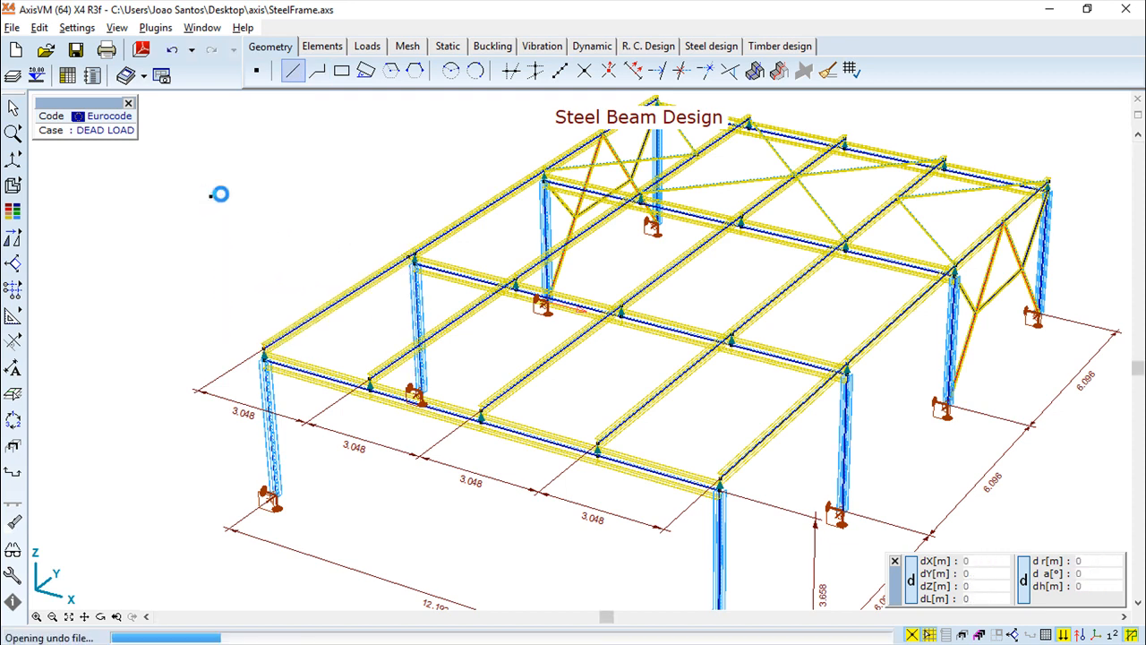
right_click(265, 126)
left_click(321, 154)
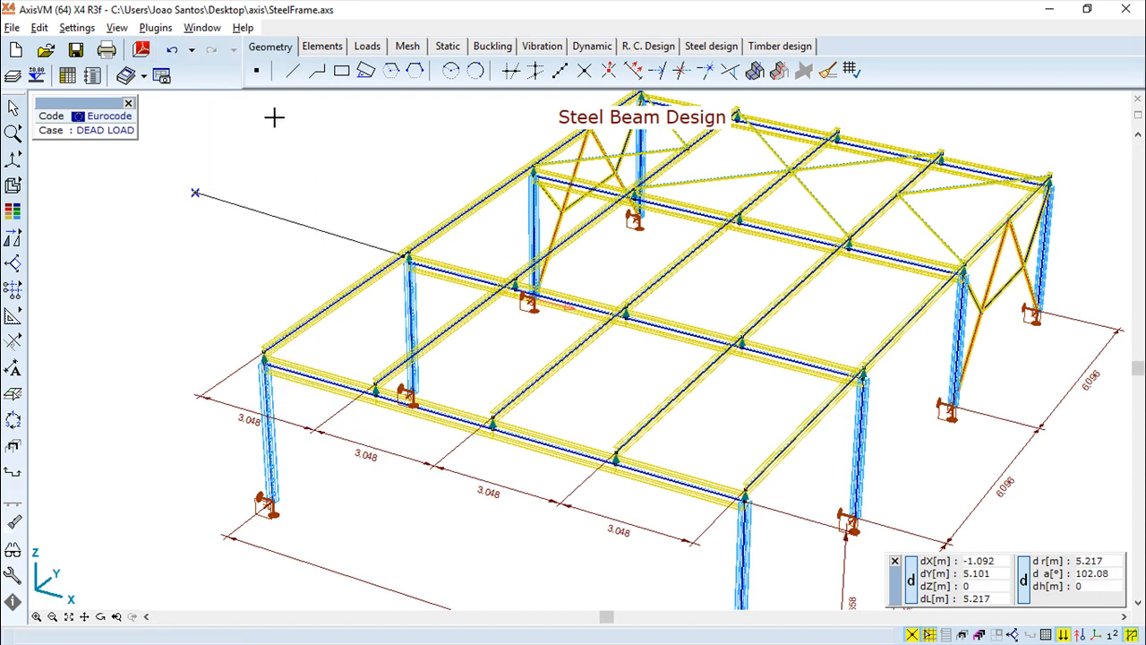
Undo the creation of the line
left_click(40, 27)
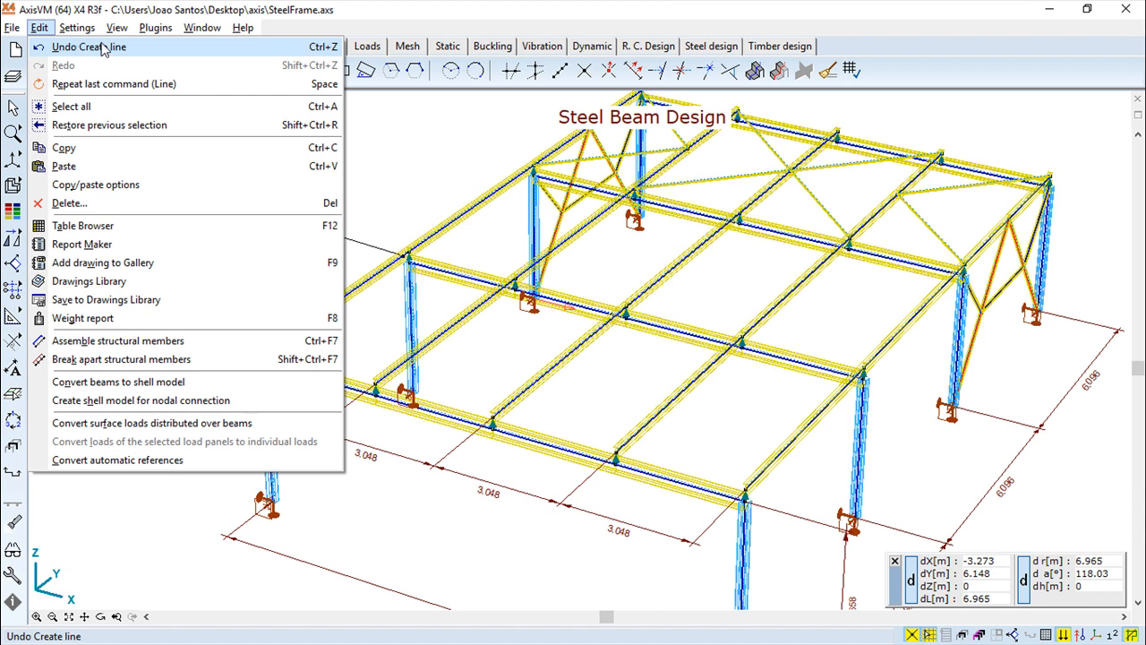
mouse_move(82, 30)
mouse_move(41, 27)
left_click(52, 48)
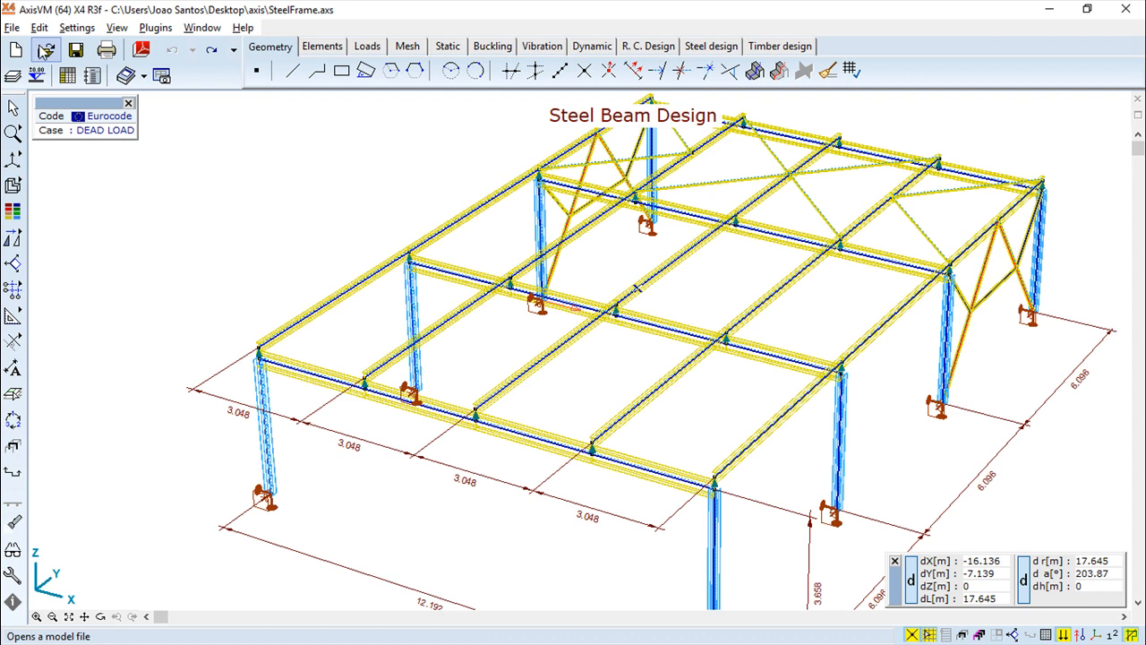
Repeat the last Line command and leave it without drawing anything
left_click(40, 27)
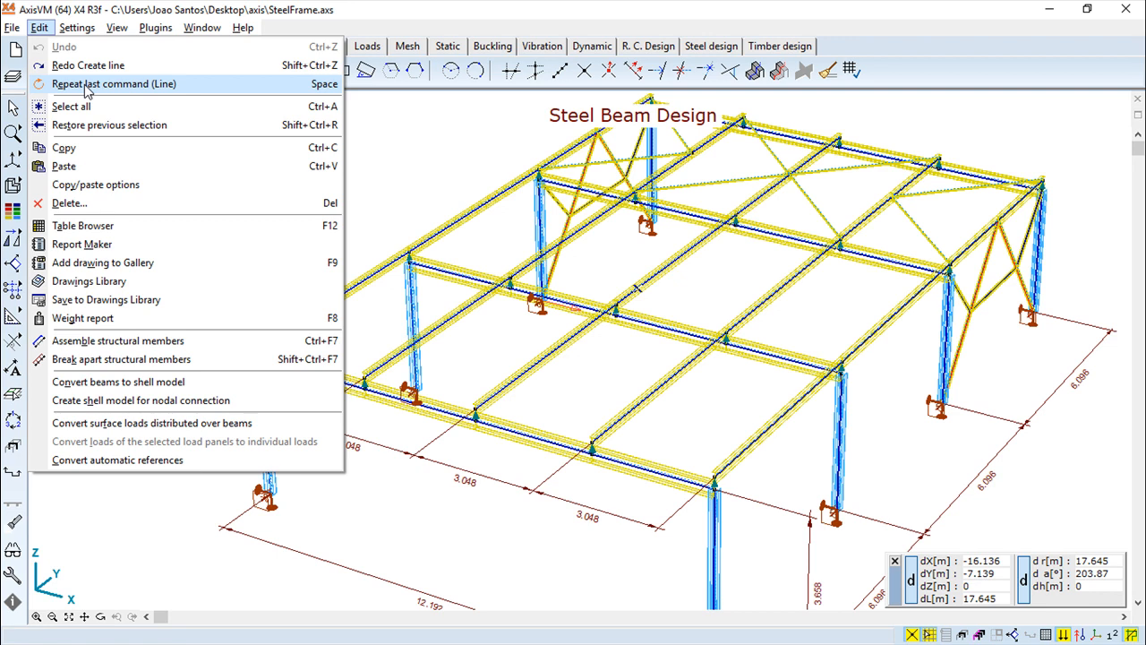
left_click(86, 84)
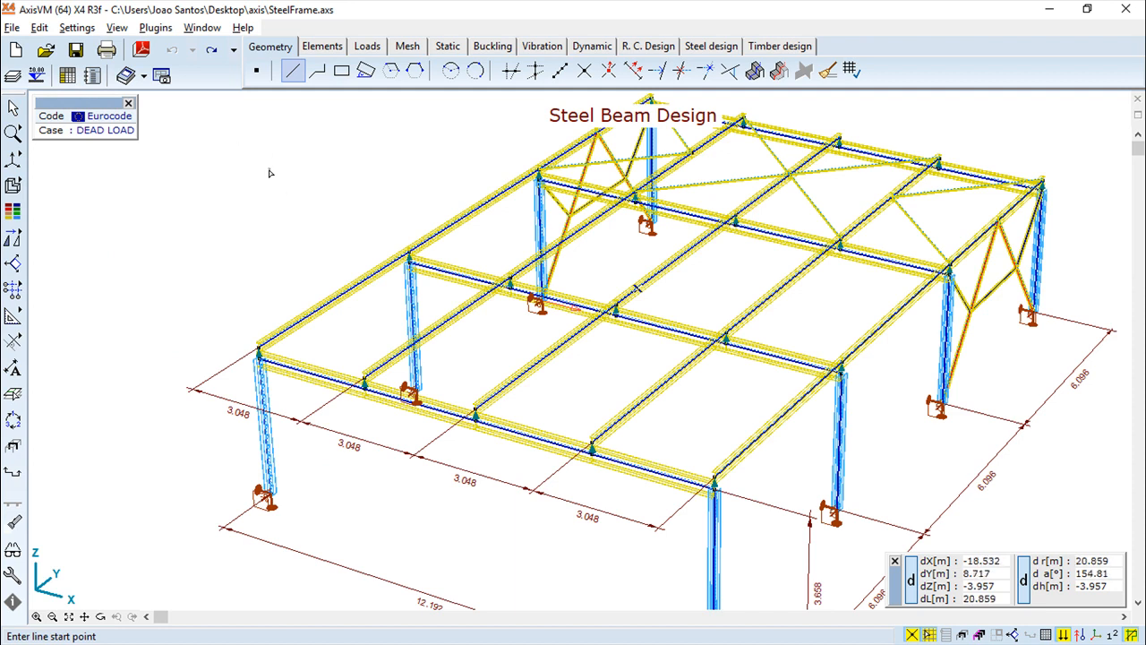
key("Escape")
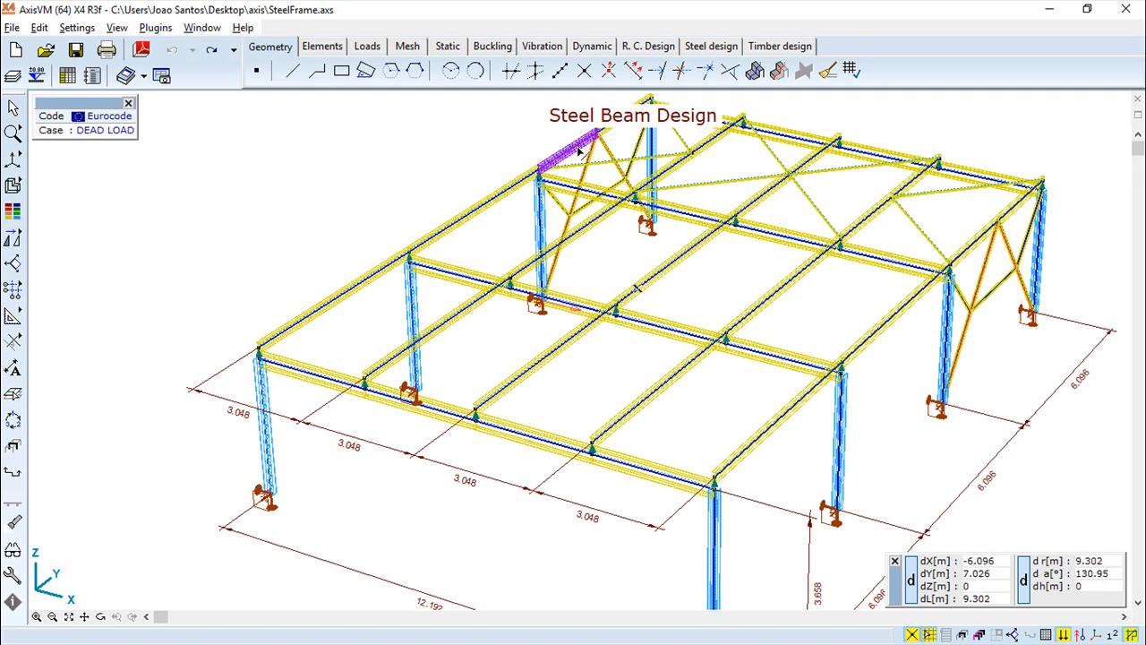
Select all objects in the steel frame model and clear the selection
left_click(40, 30)
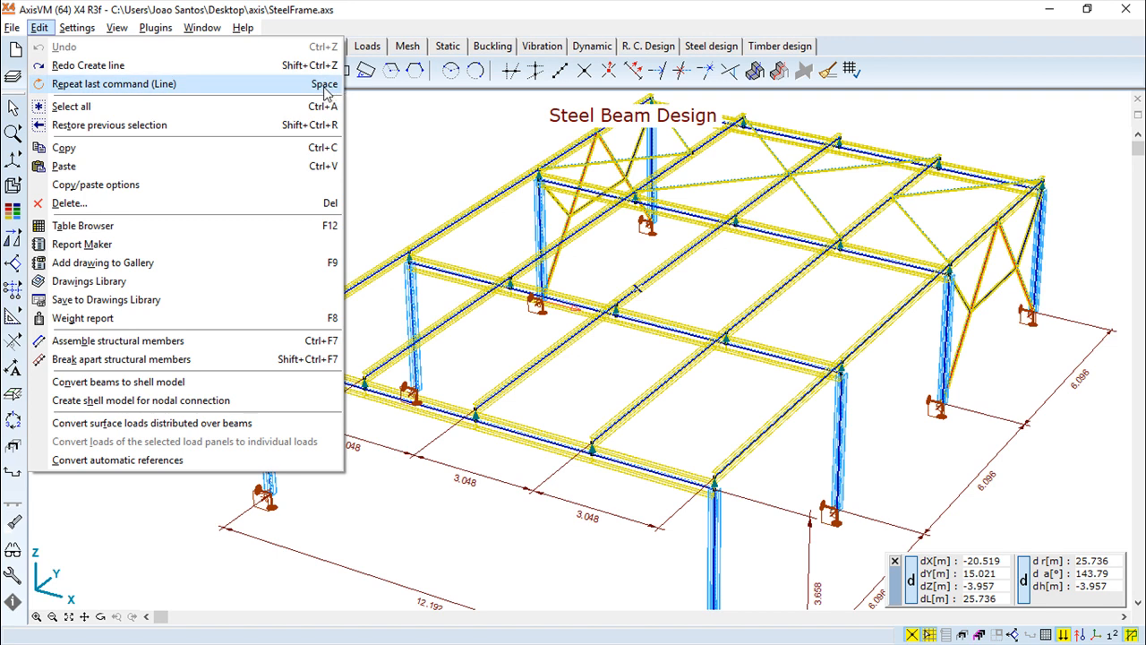
left_click(101, 110)
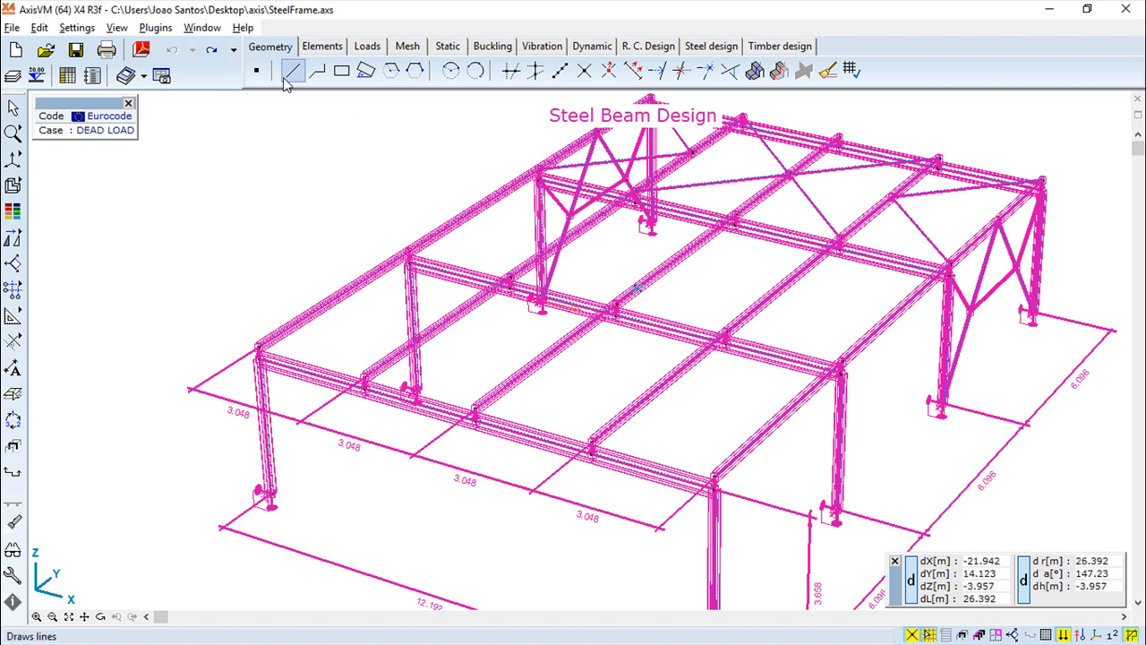
key("Escape")
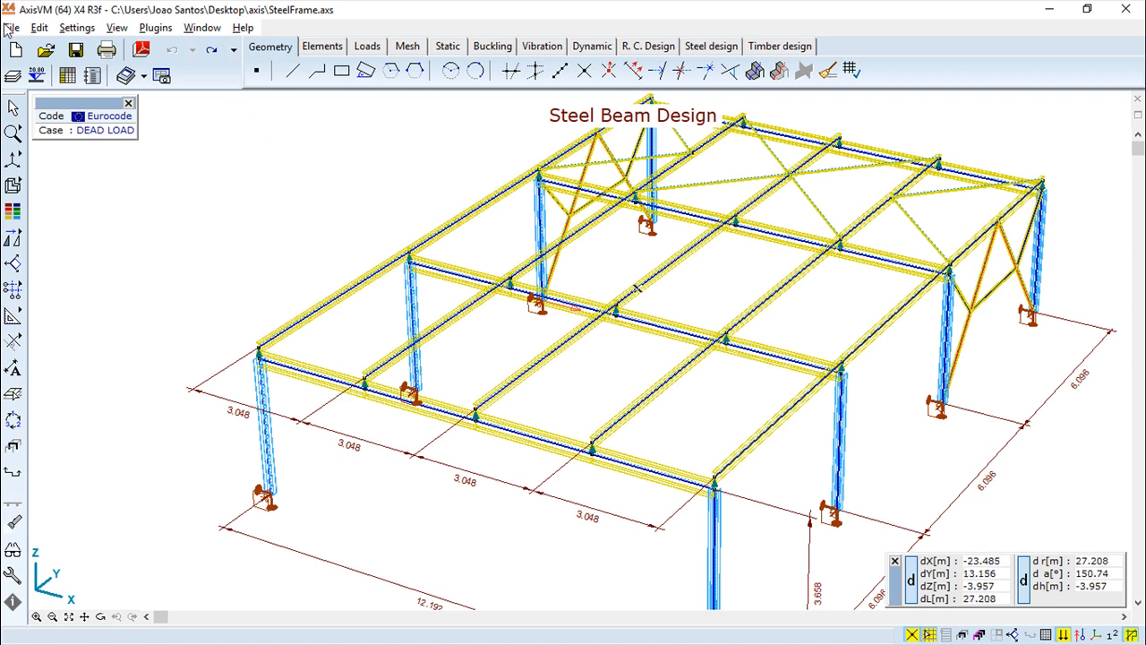
Restore the previous selection and clear it again
left_click(39, 28)
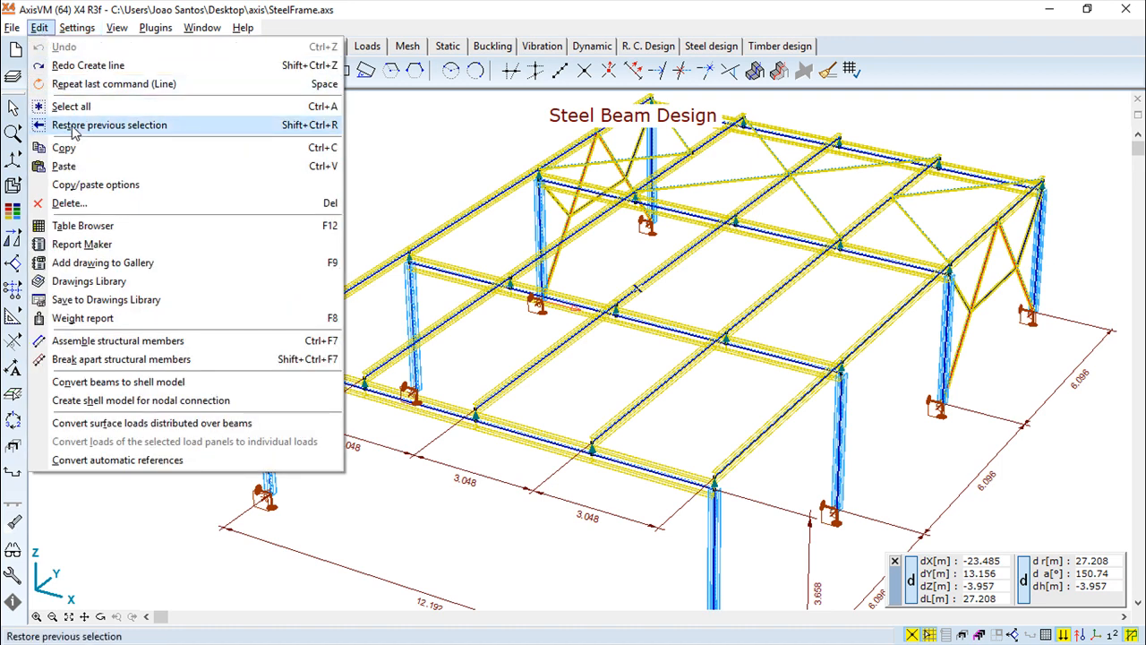
left_click(141, 125)
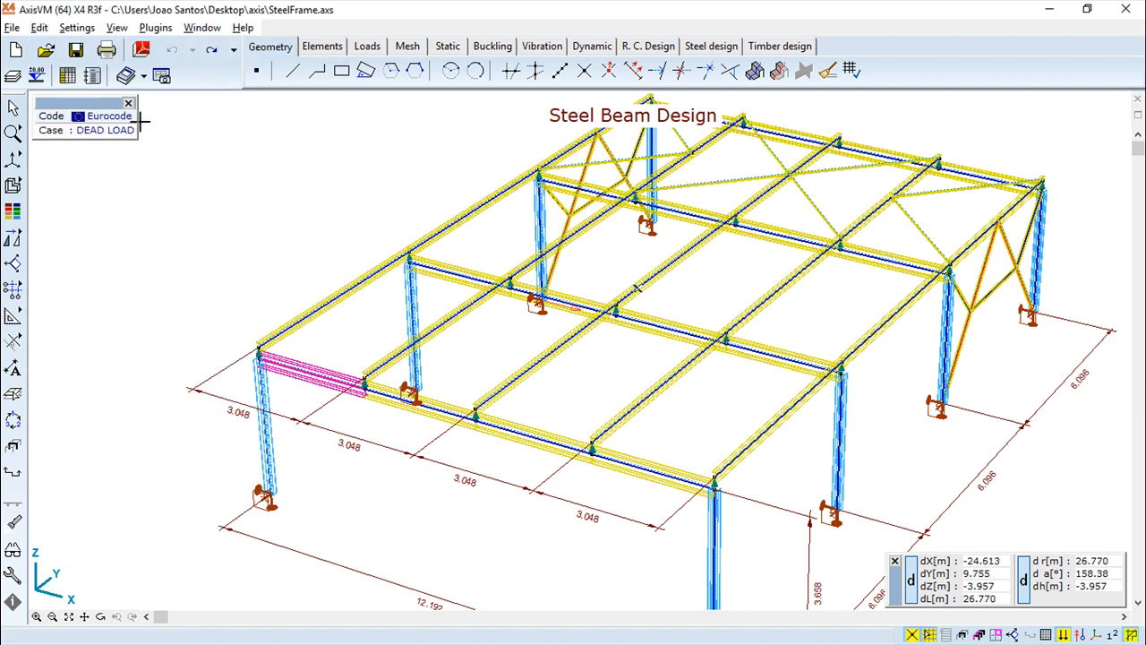
key("Escape")
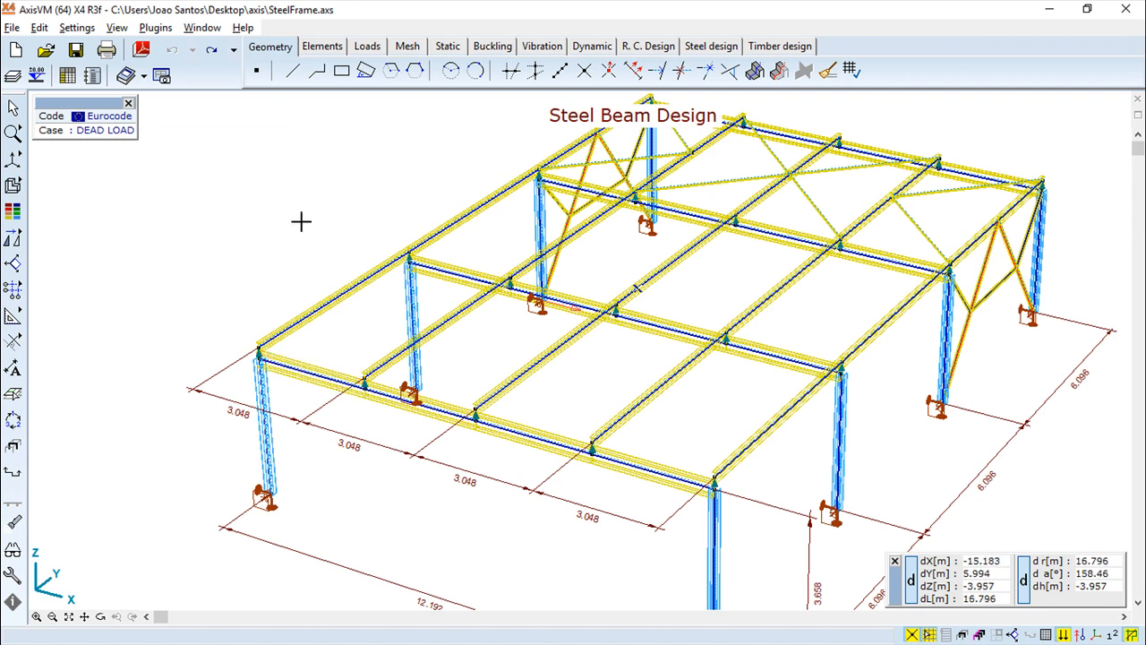
Copy the roof edge beam that spans between the first two columns on the frame's outer side
left_click(40, 30)
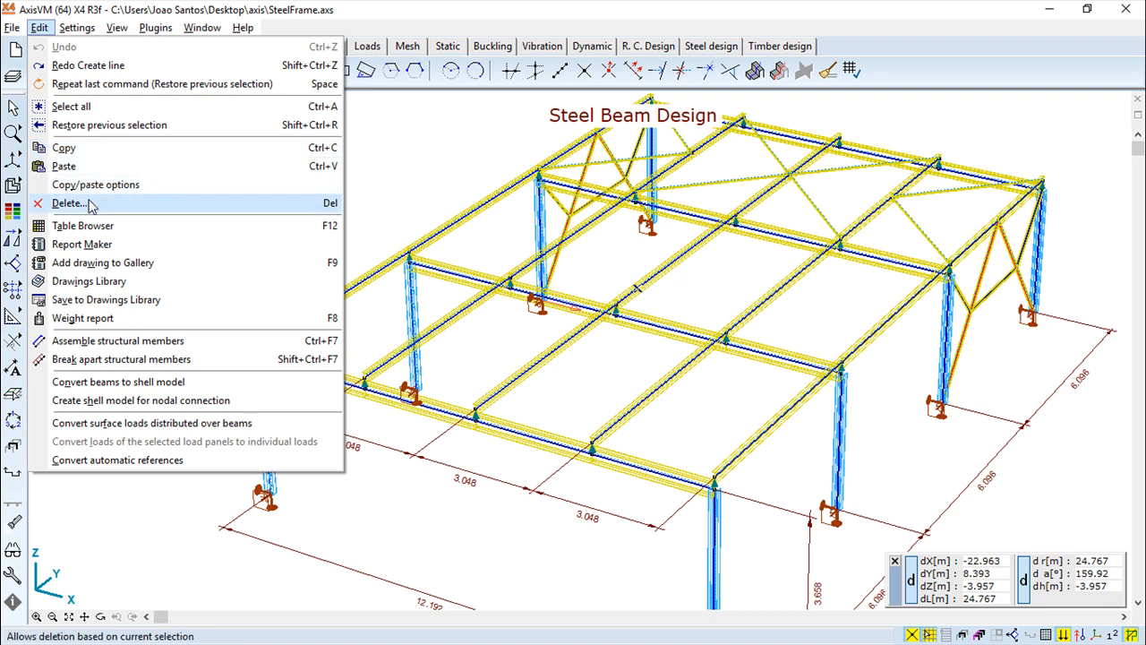
left_click(93, 148)
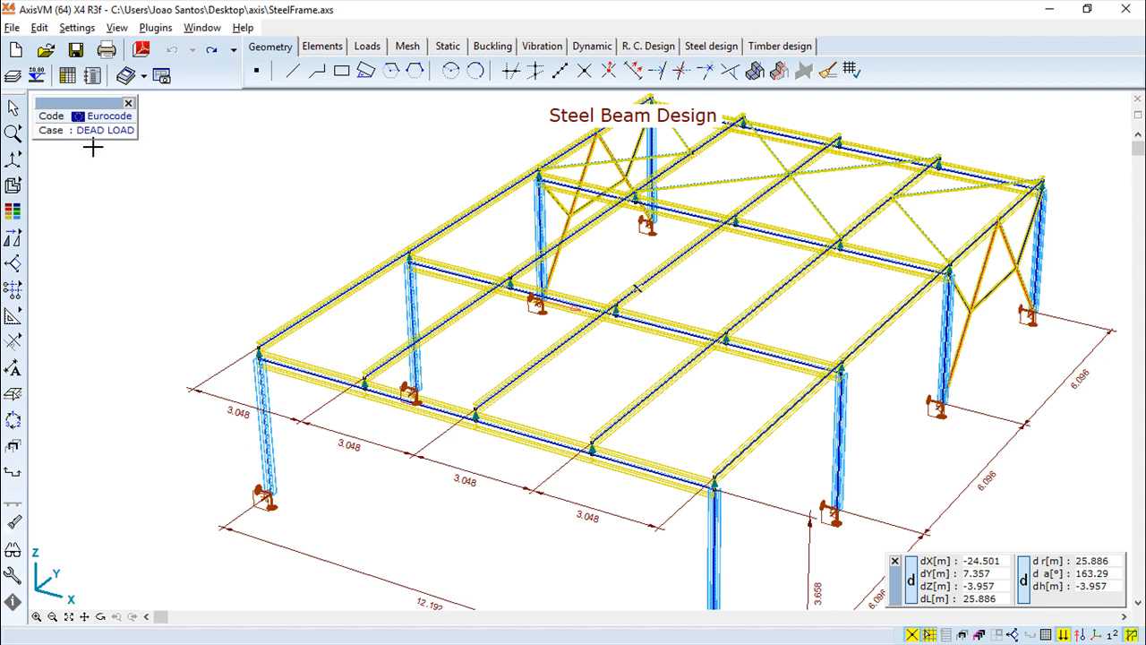
left_click(328, 306)
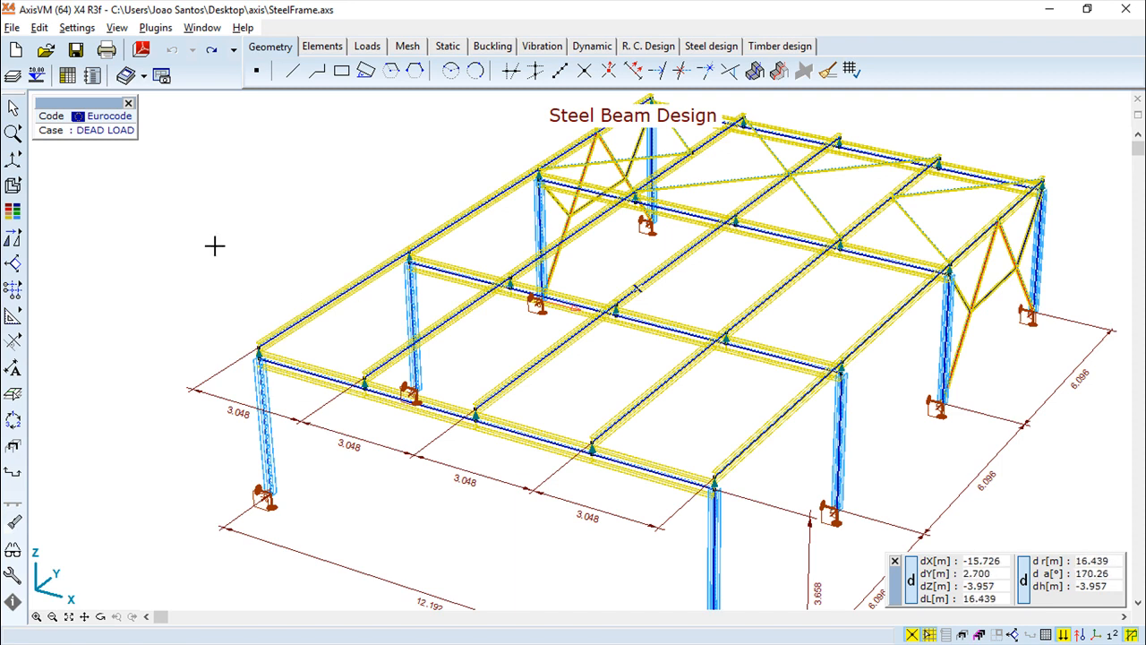
mouse_move(208, 270)
left_mouse_down()
mouse_move(342, 353)
mouse_move(253, 225)
left_mouse_up()
left_click(39, 27)
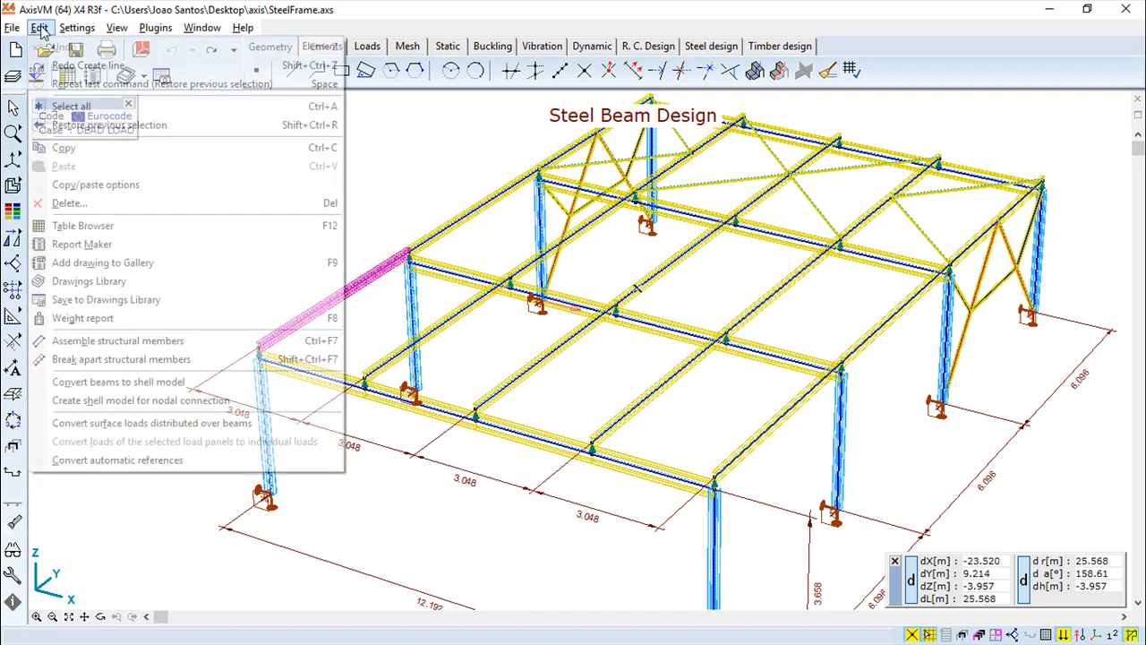
left_click(83, 148)
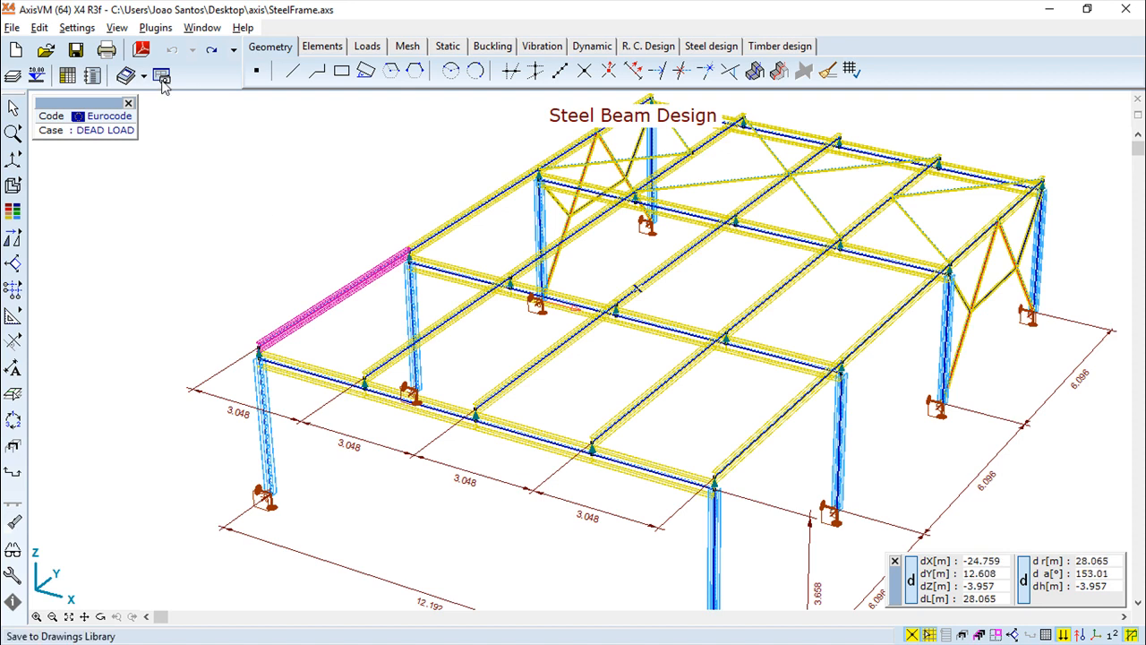
Paste the copied beam by its corner node into the empty area beside the frame
left_click(40, 27)
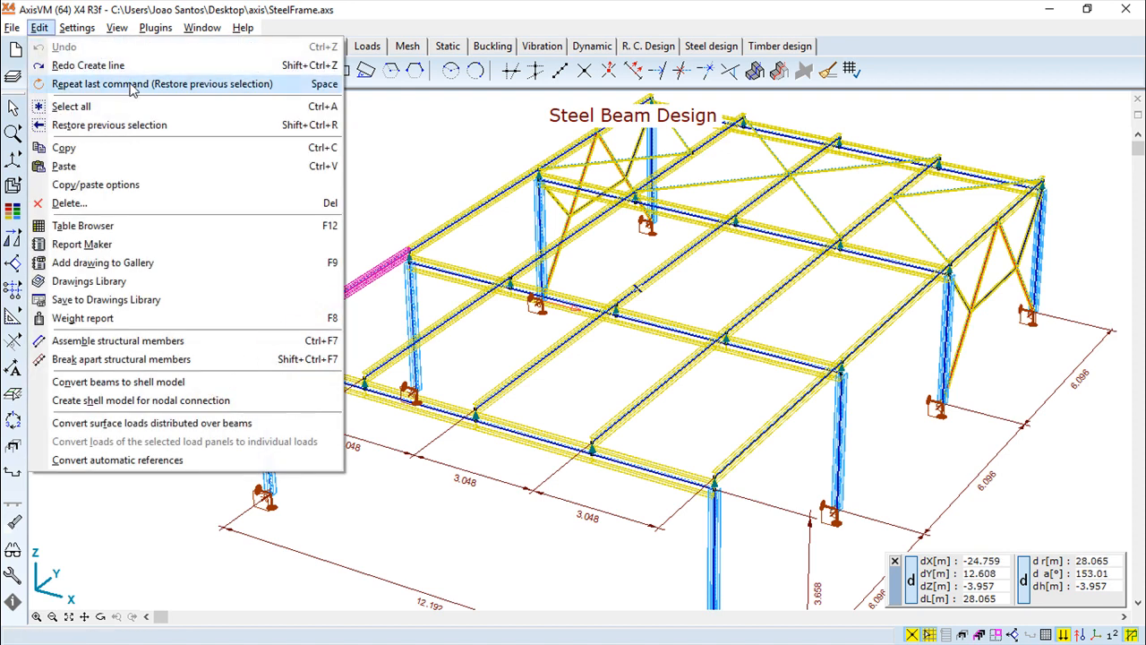
left_click(77, 167)
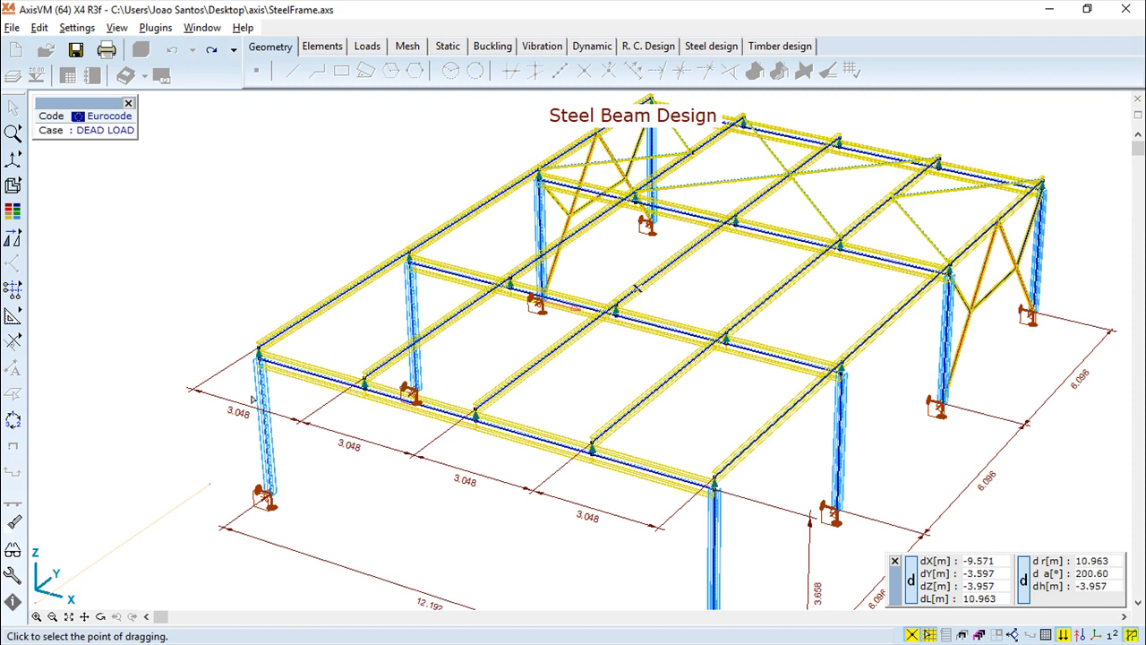
left_click(259, 353)
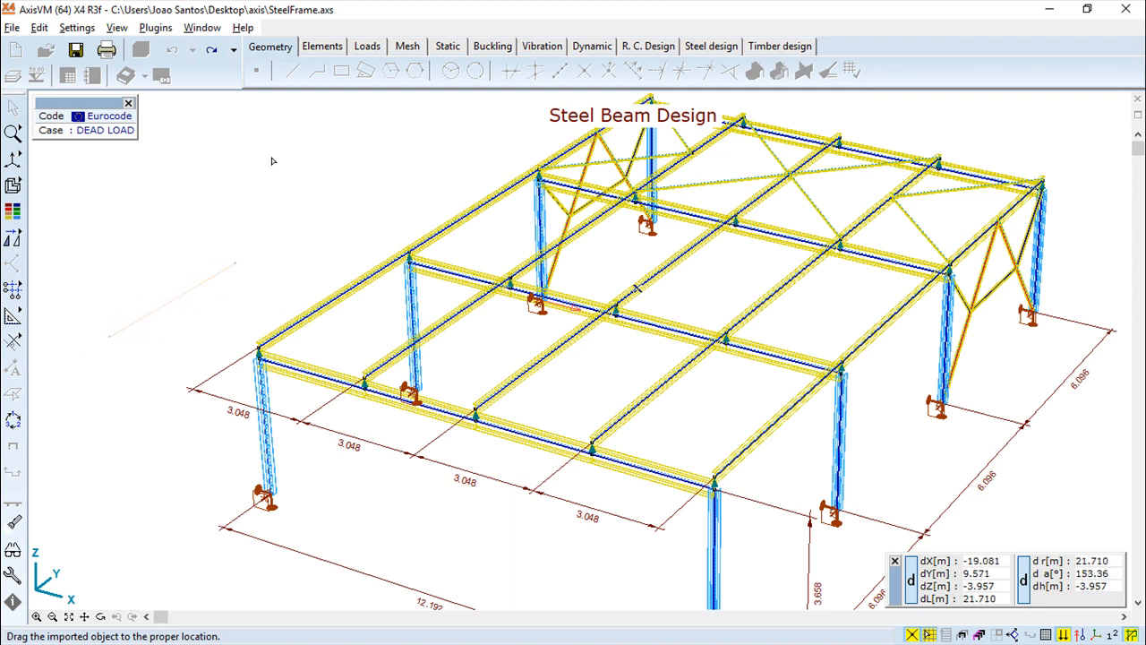
left_click(274, 160)
scroll(225, 277, "down", 2)
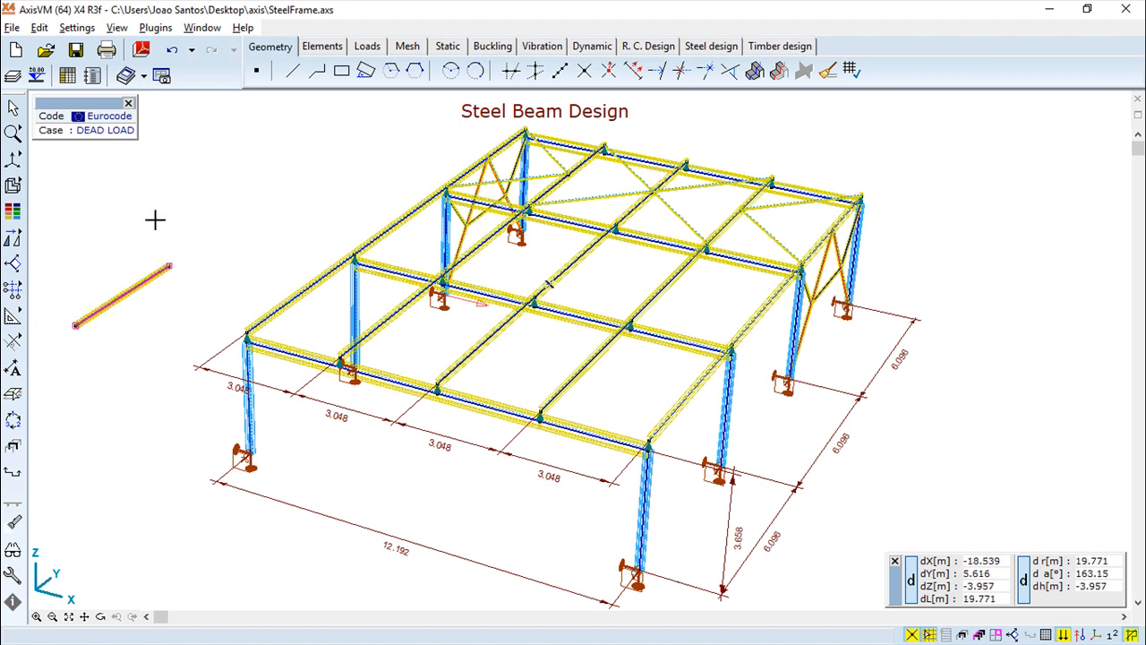
Review the copy and paste options, trying Selected supports for copying, and close them without applying changes
left_click(39, 27)
left_click(118, 185)
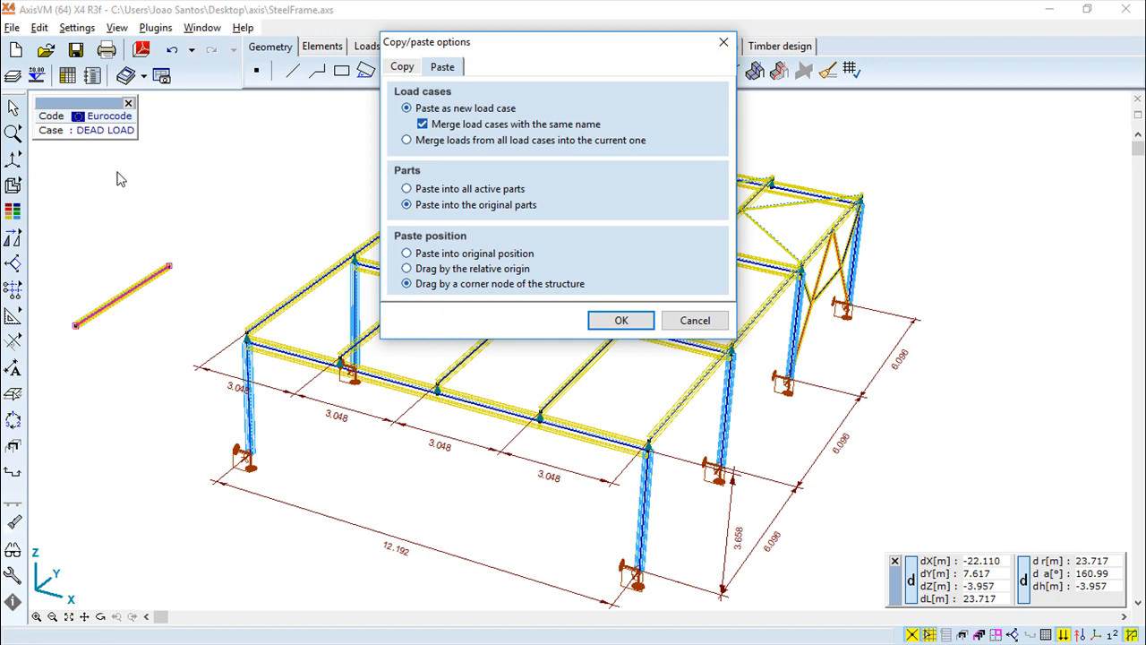
left_click(401, 68)
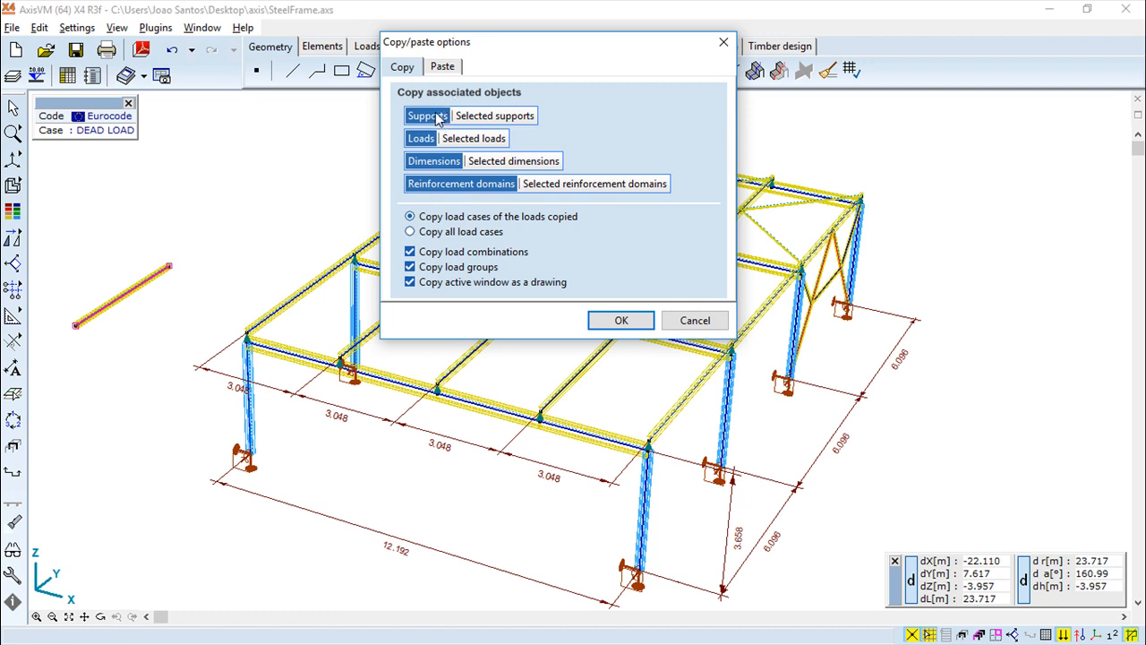
left_click(506, 117)
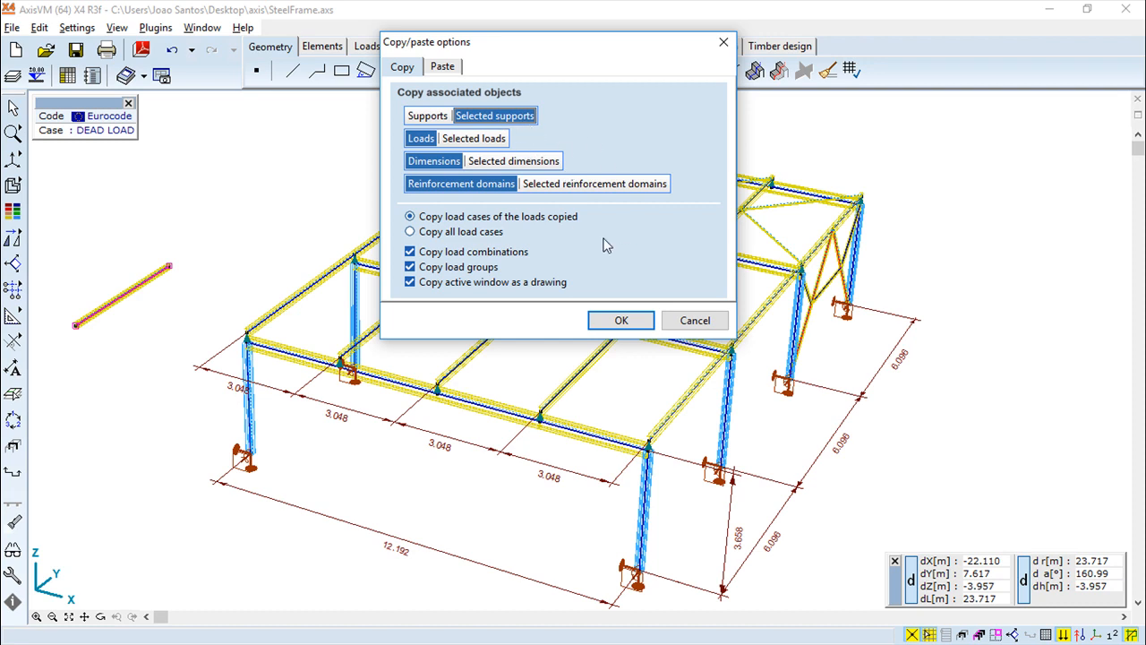
left_click(449, 68)
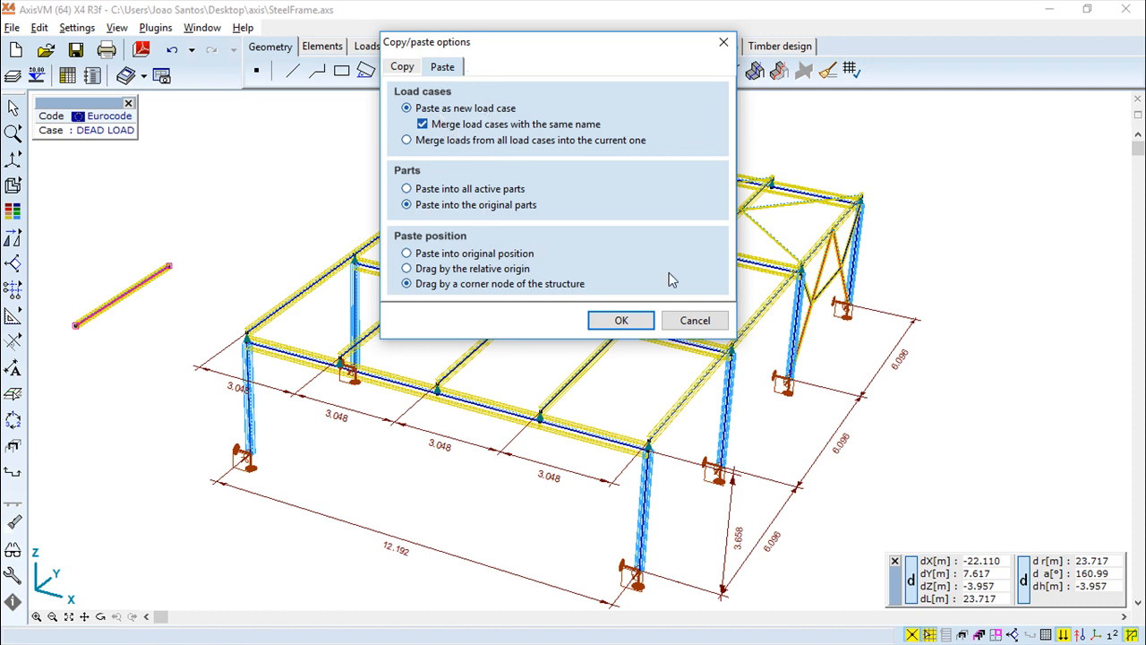
left_click(695, 320)
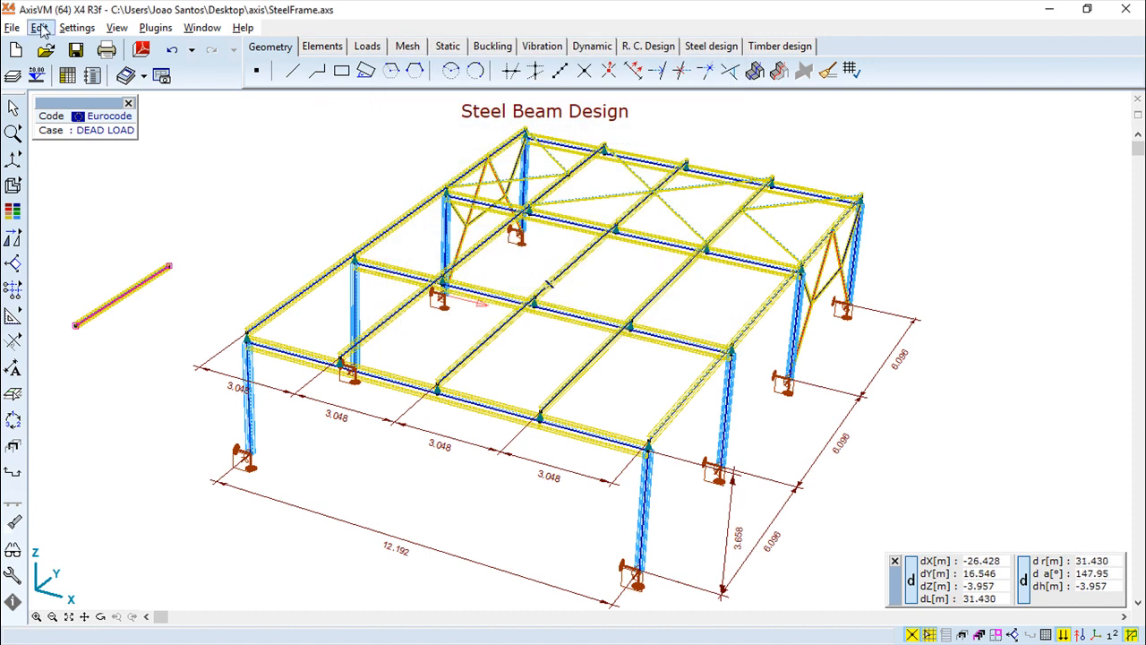
Delete only the line of the pasted beam, leaving its nodes out of the deletion
left_click(40, 28)
left_click(99, 207)
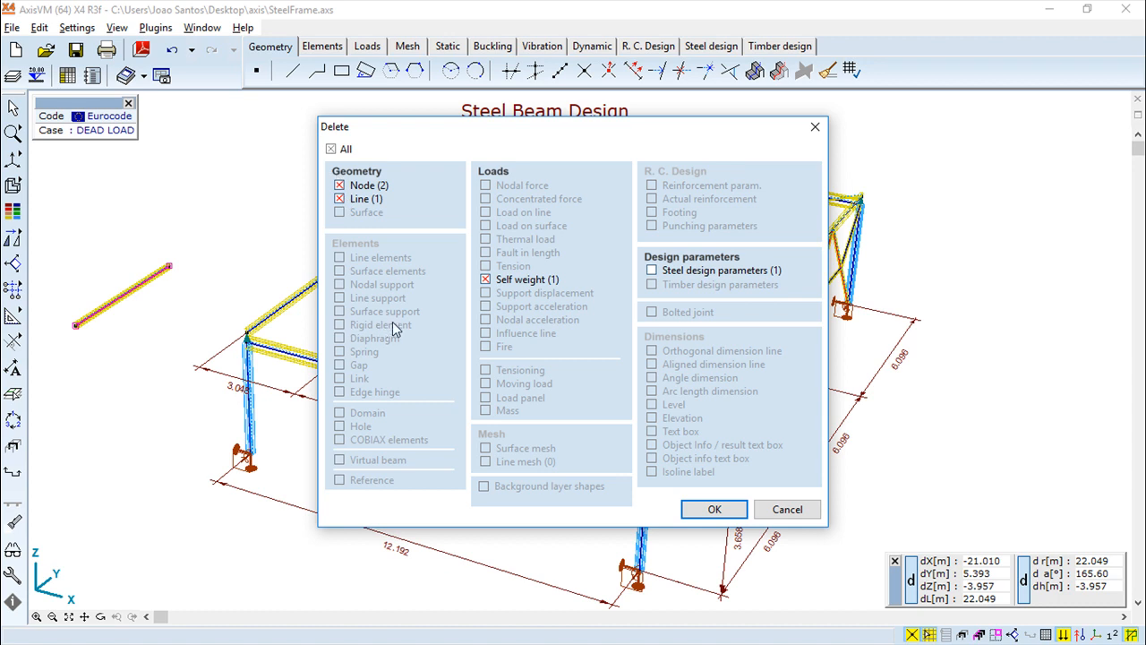
left_click(331, 150)
left_click(332, 150)
left_click(331, 149)
left_click(341, 199)
left_click(724, 508)
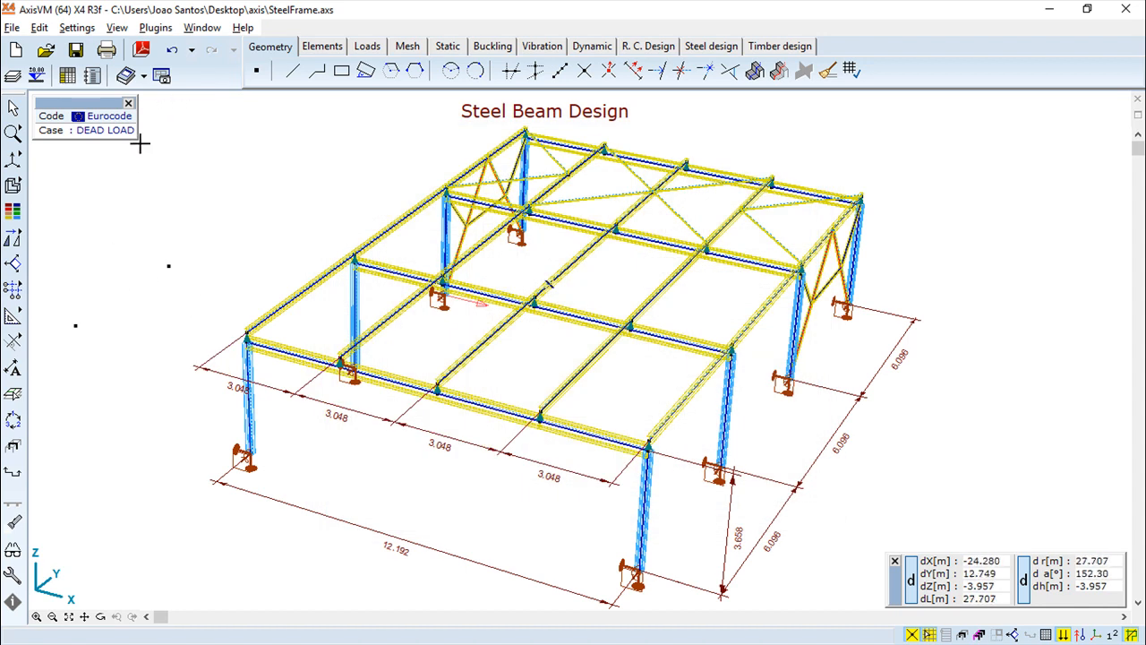
left_click_drag(138, 235, 187, 301)
left_click(123, 371)
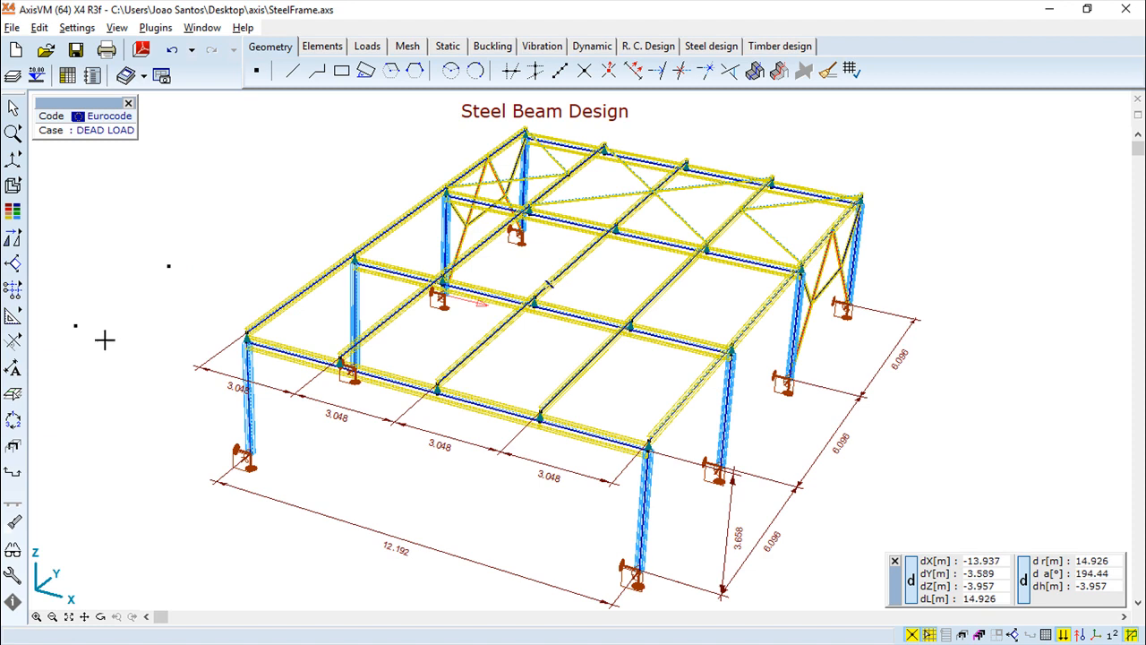
Delete the two leftover end nodes of the pasted beam in the empty area beside the frame, one at a time
left_click_drag(66, 297, 109, 360)
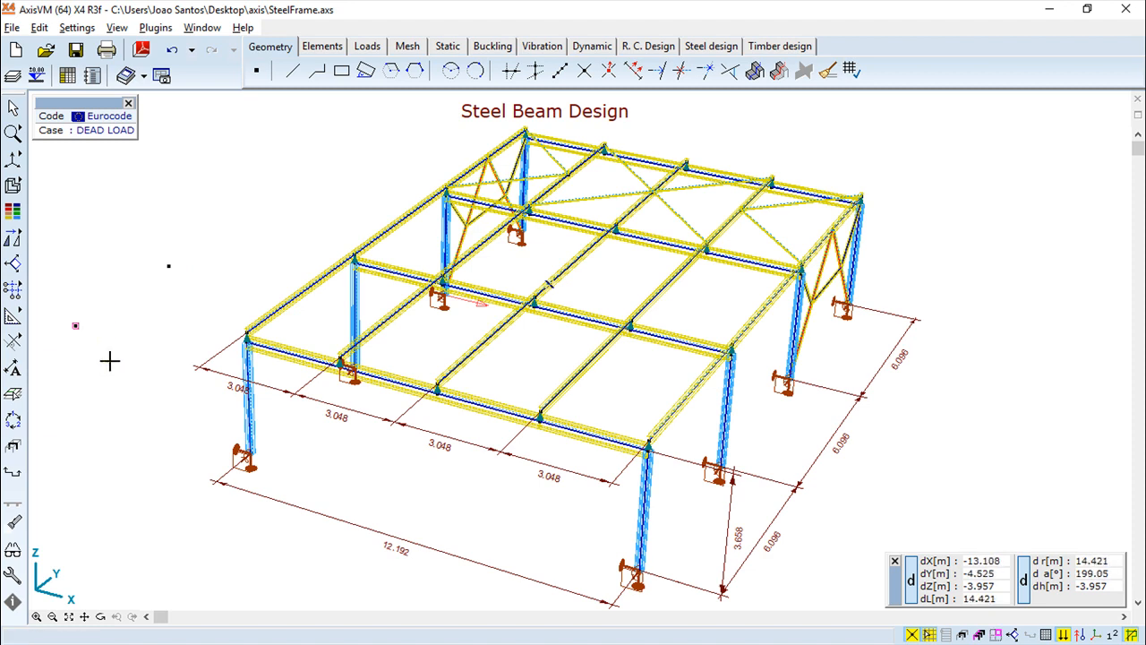
left_click(39, 27)
left_click(88, 203)
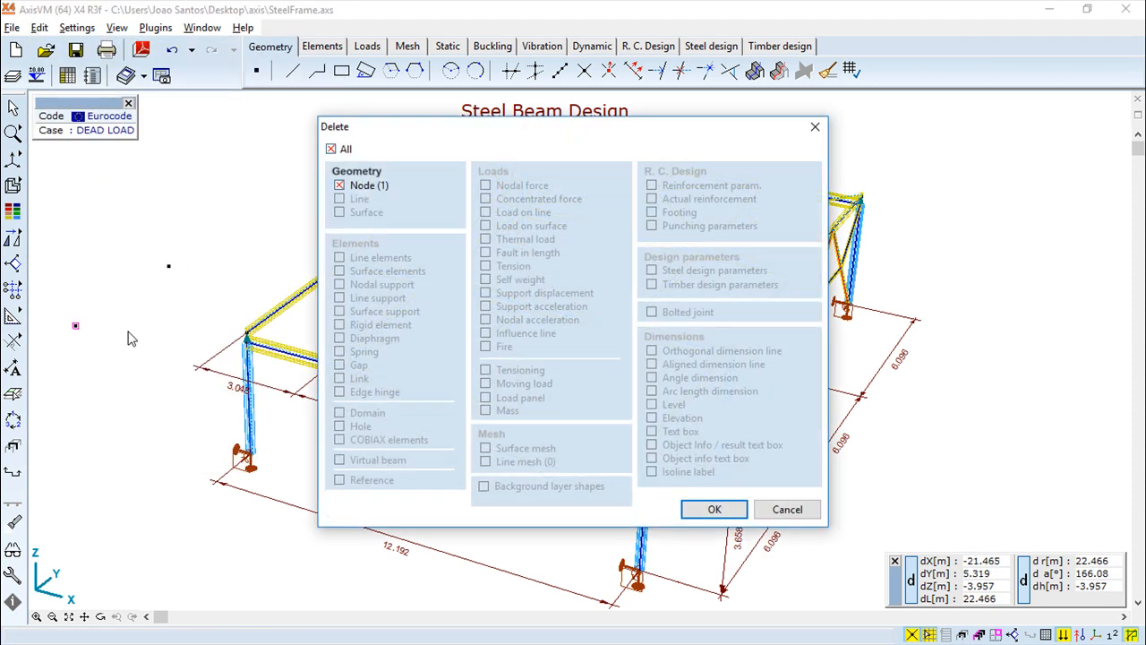
left_click(712, 508)
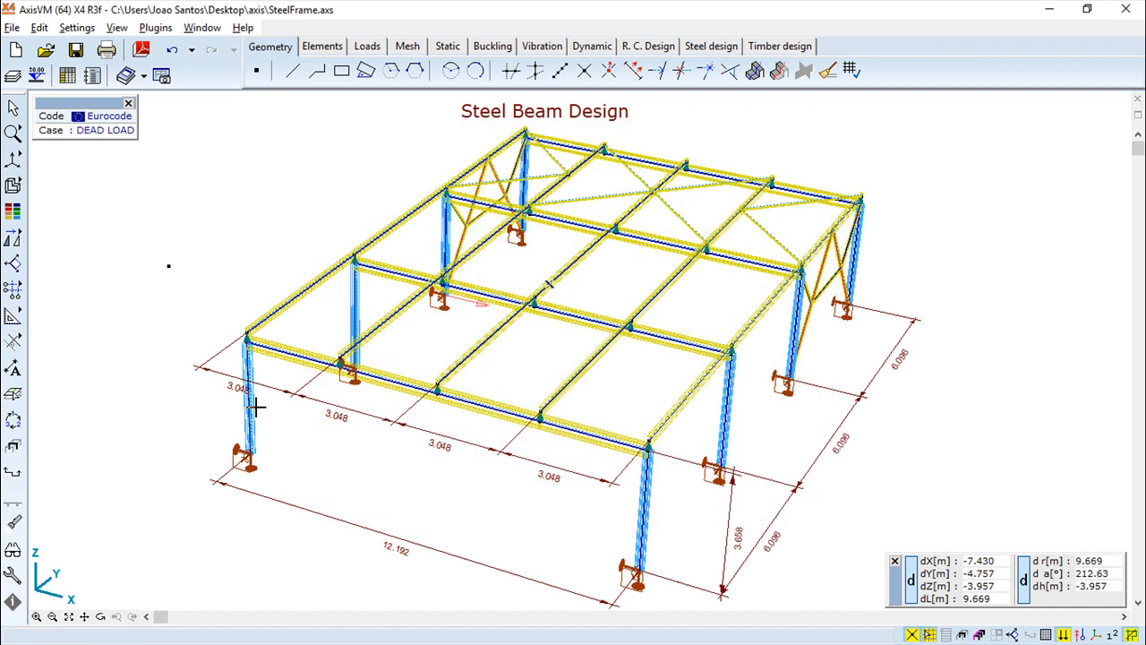
left_click_drag(144, 223, 192, 293)
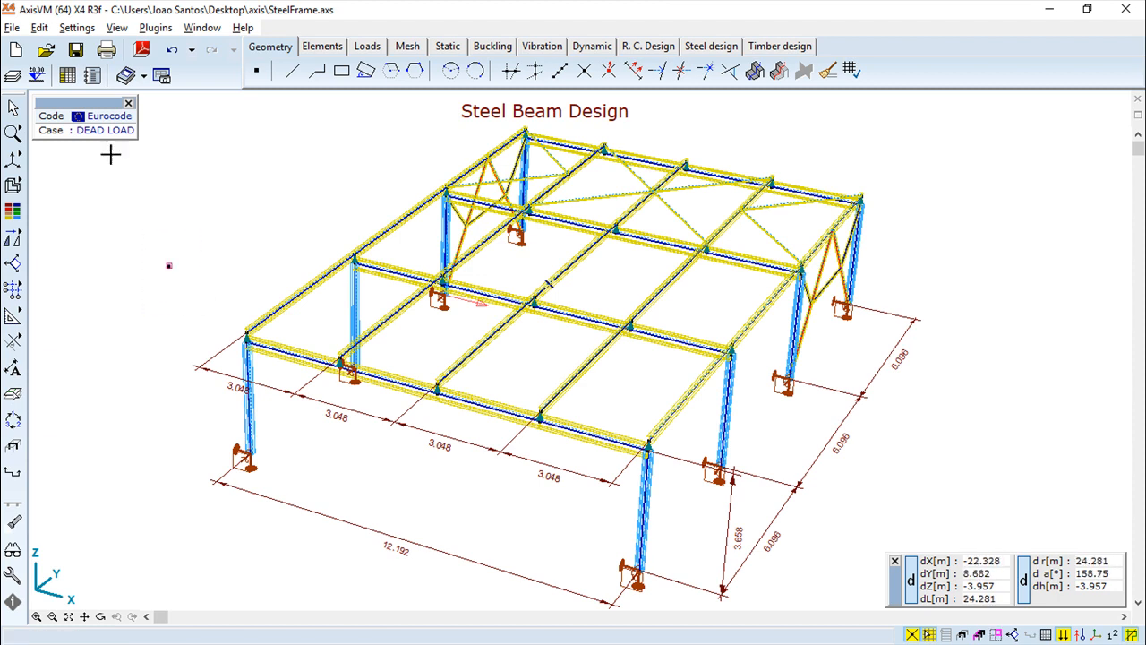
left_click(39, 27)
left_click(72, 204)
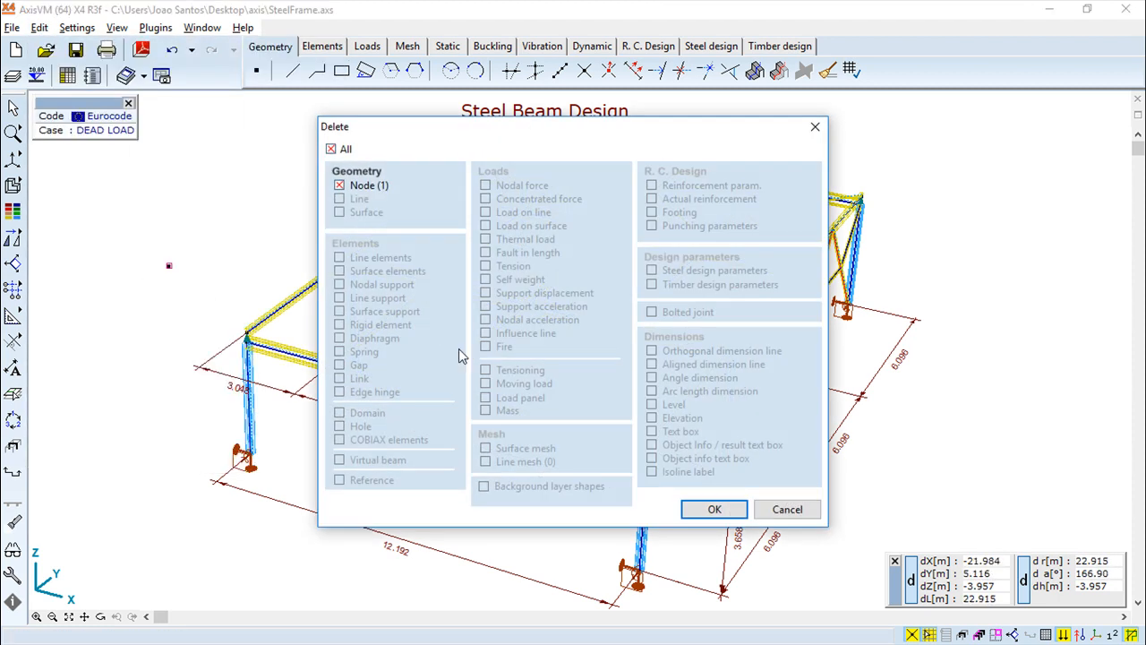
left_click(714, 509)
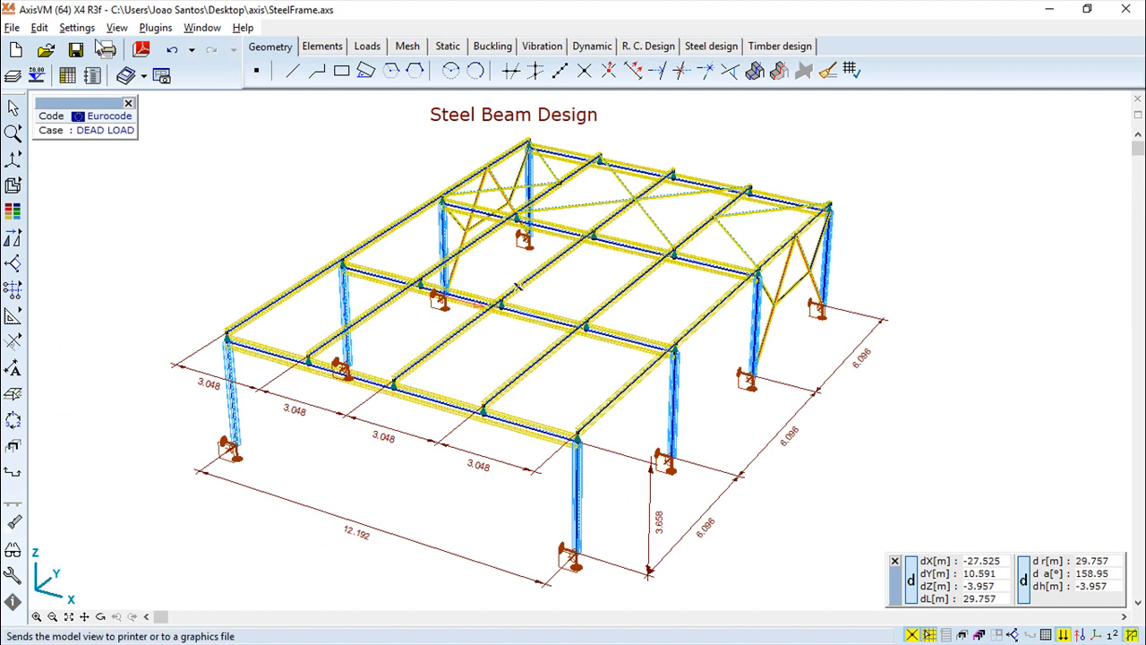
View the model's Beams table in the Table Browser and close it without making changes
left_click(40, 27)
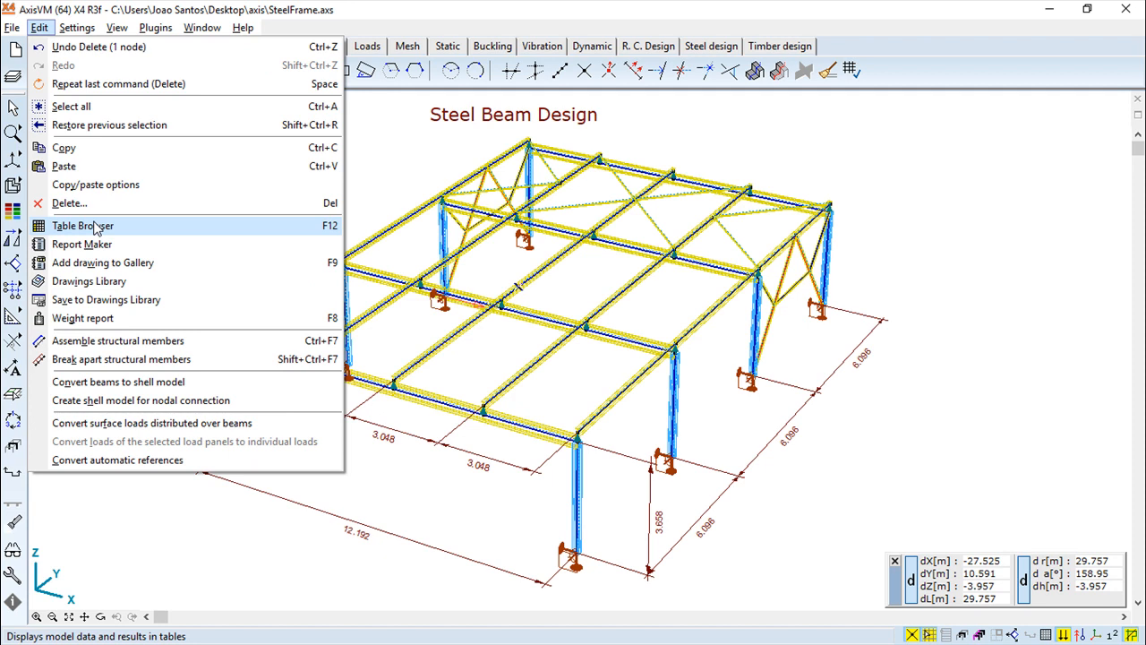
left_click(98, 231)
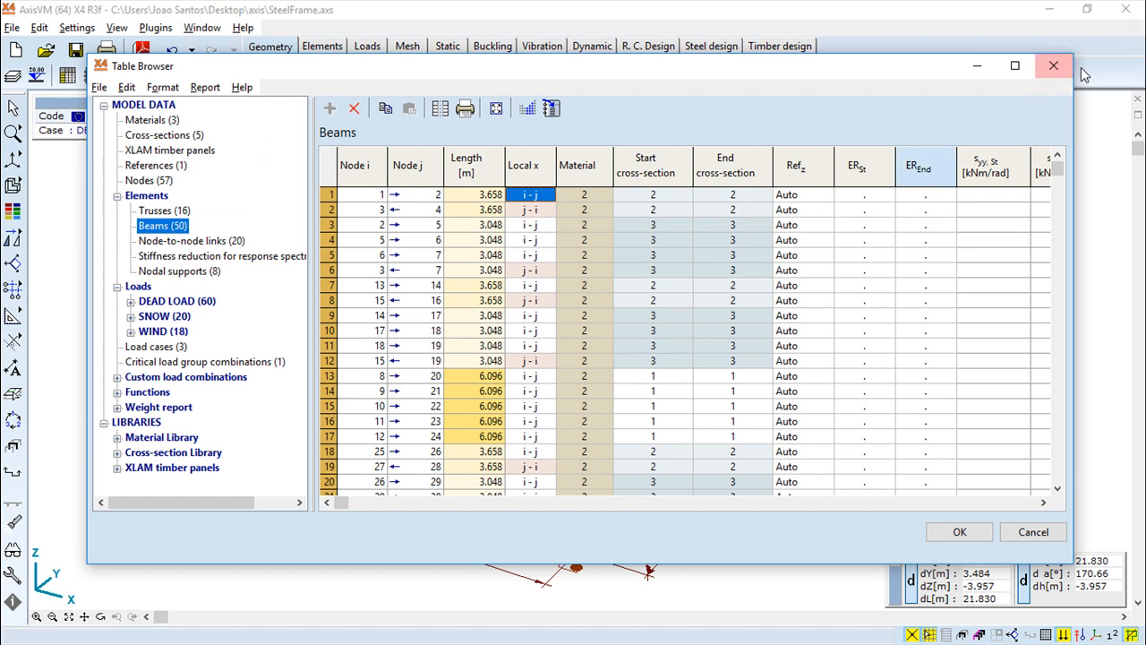
left_click(1054, 65)
Look at the Report Maker and close it without adding anything to the report
left_click(39, 28)
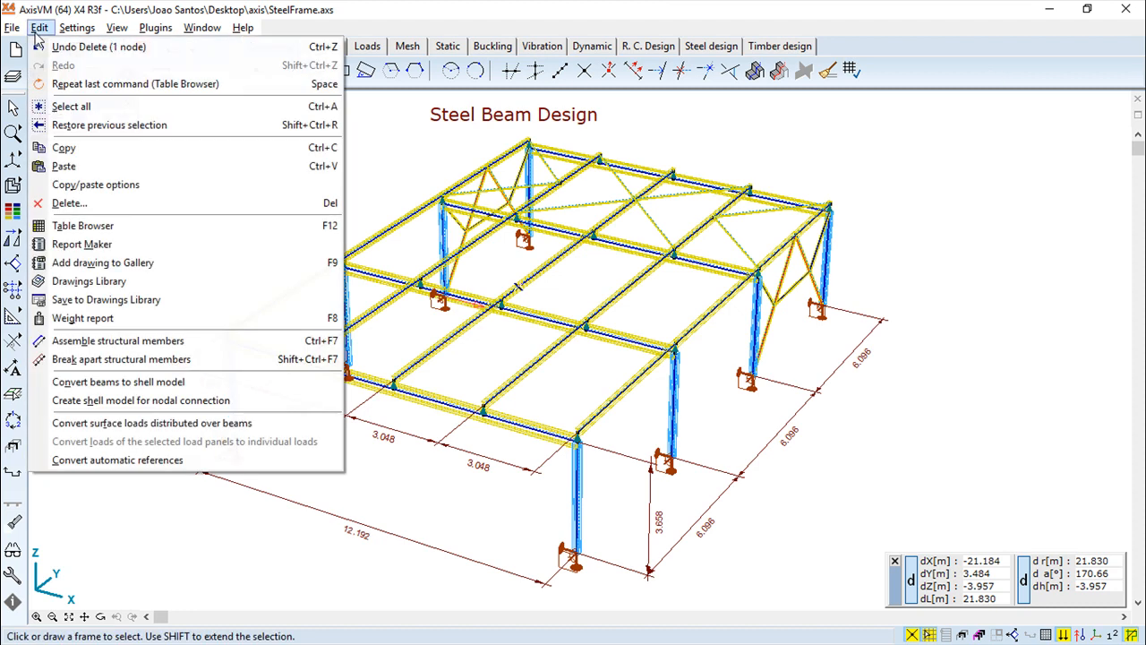
left_click(85, 246)
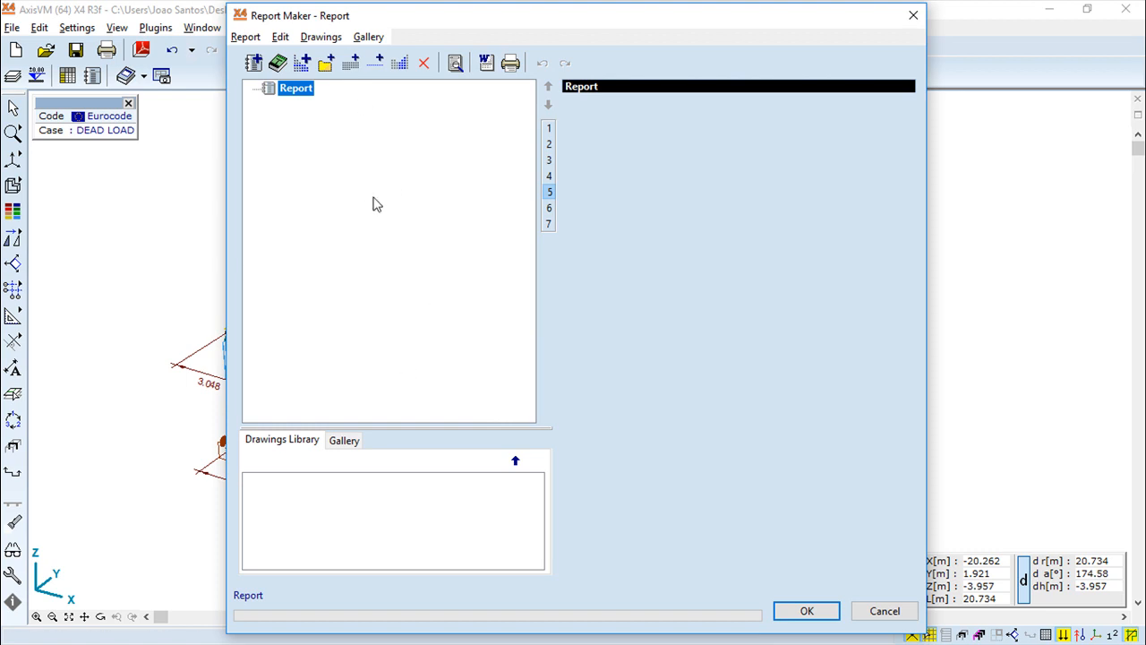
left_click(914, 14)
Add a drawing of the active window to the Gallery as a PNG file named aa
left_click(39, 28)
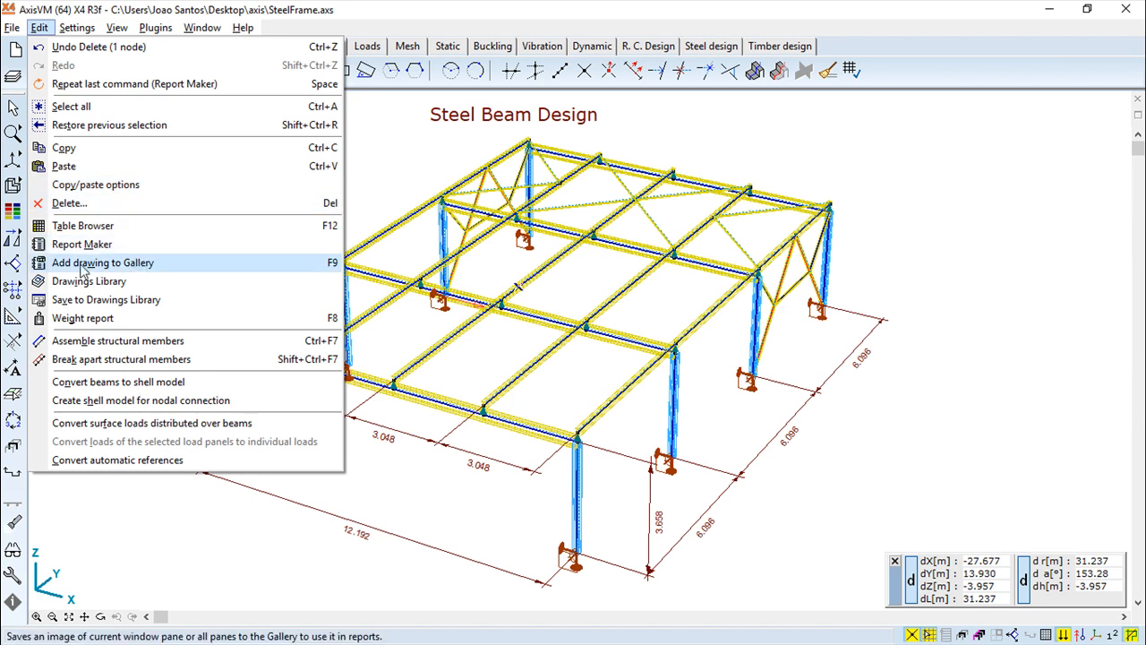
left_click(168, 268)
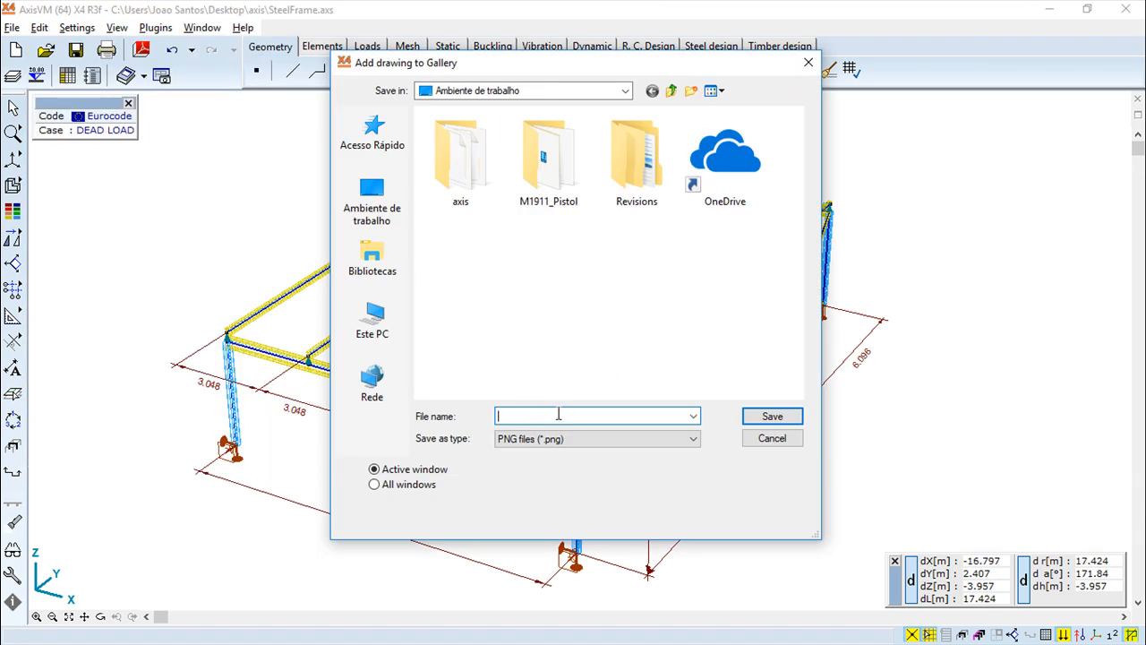
type("aa")
left_click(759, 417)
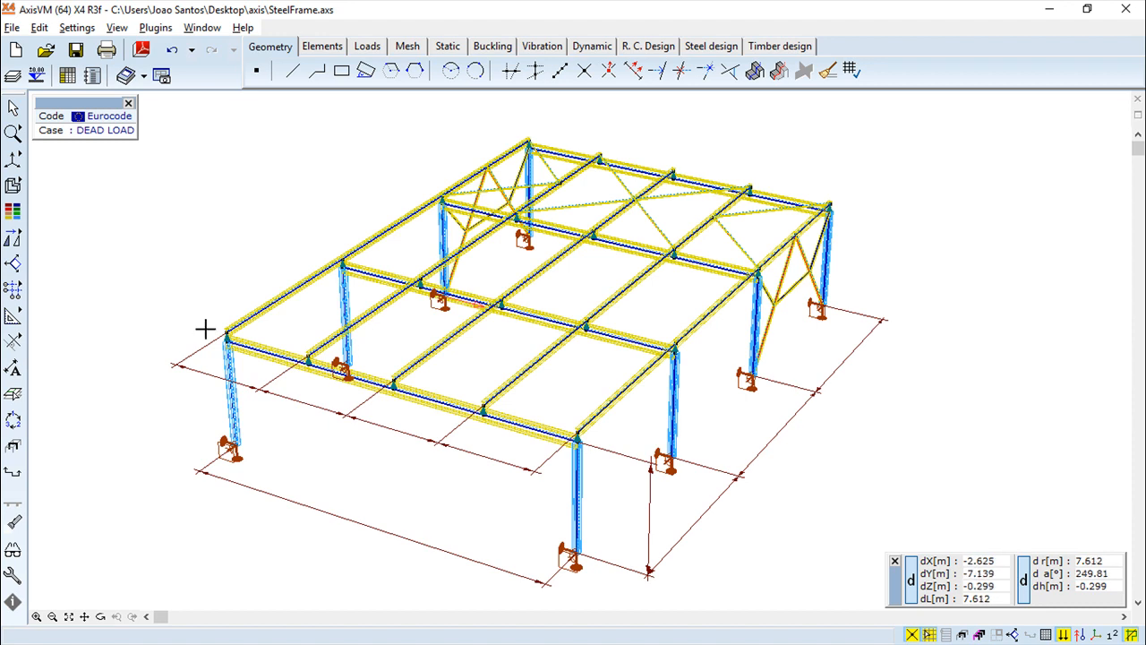
Check the Drawings Library and save the current view to it under the name DEAD LOAD
left_click(40, 27)
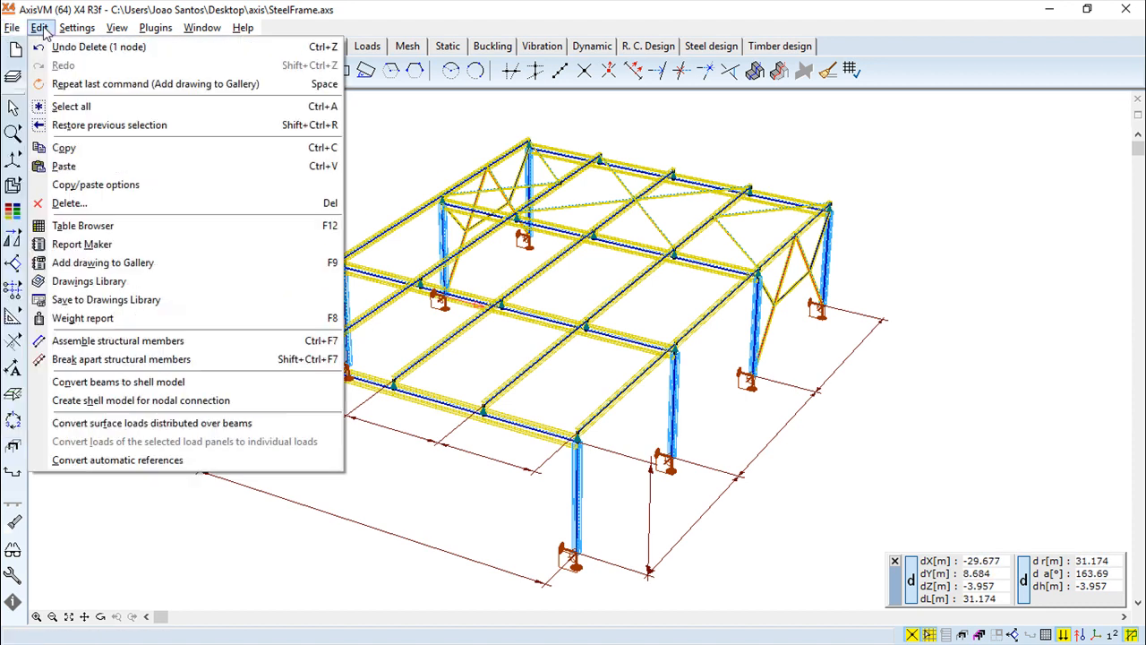
left_click(111, 285)
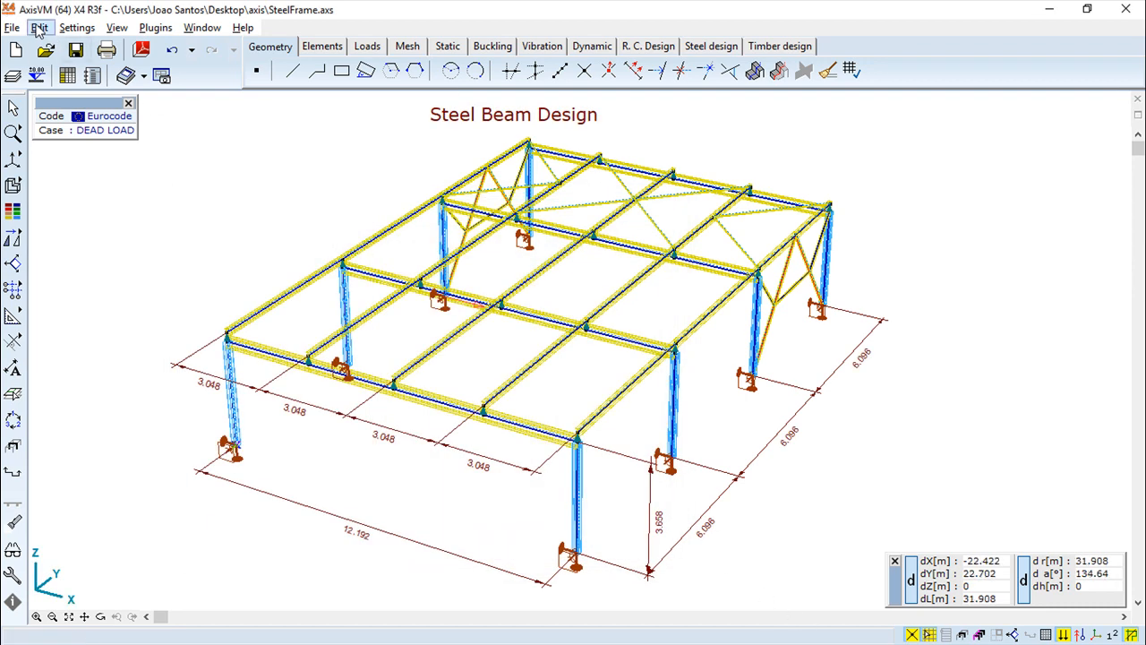
left_click(42, 28)
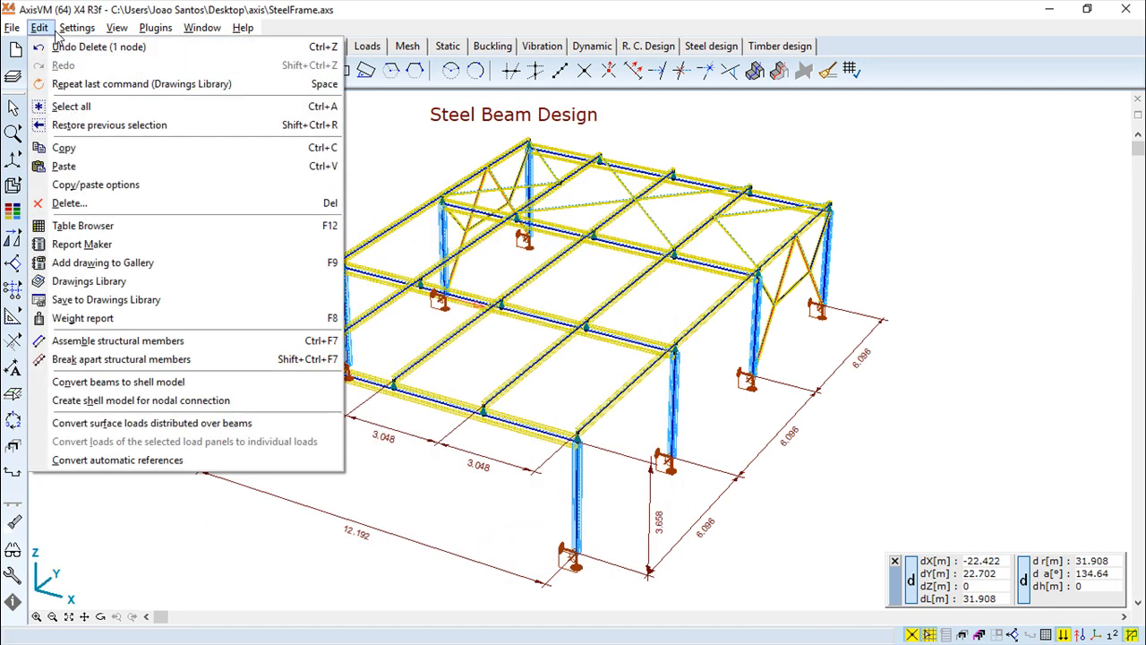
left_click(74, 301)
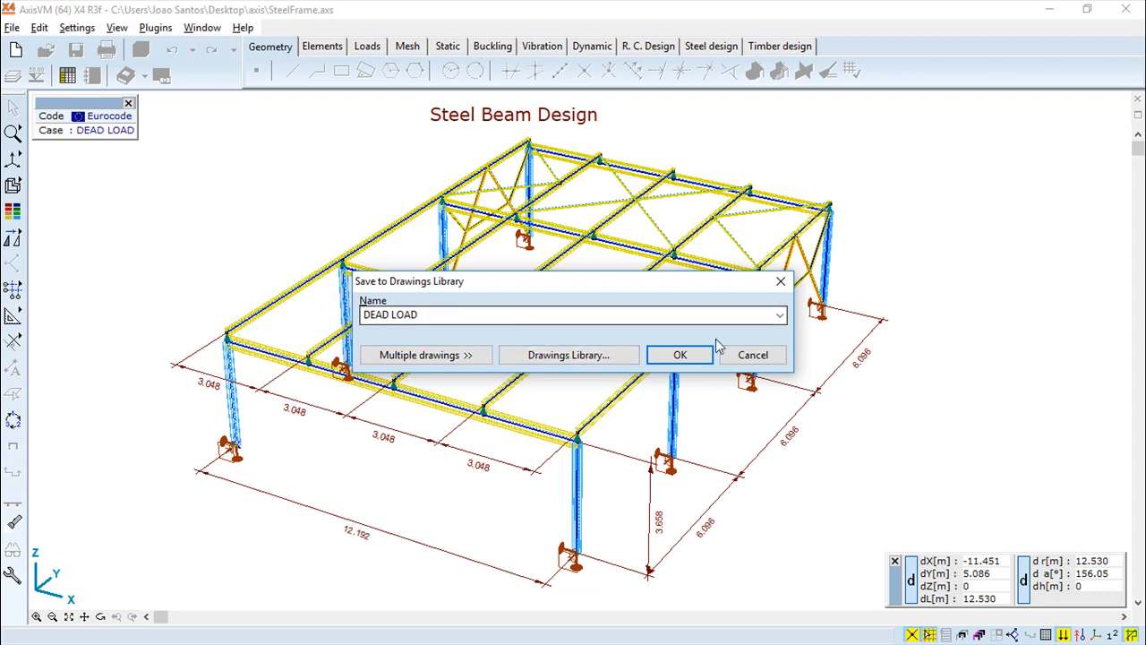
left_click(573, 357)
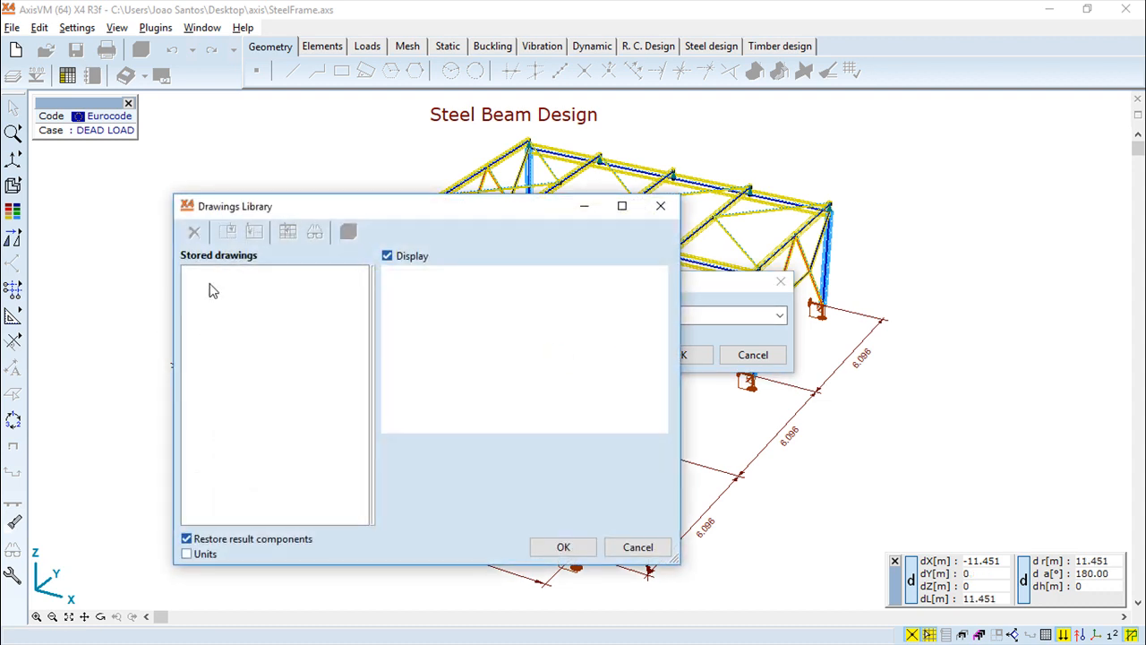
left_click(561, 546)
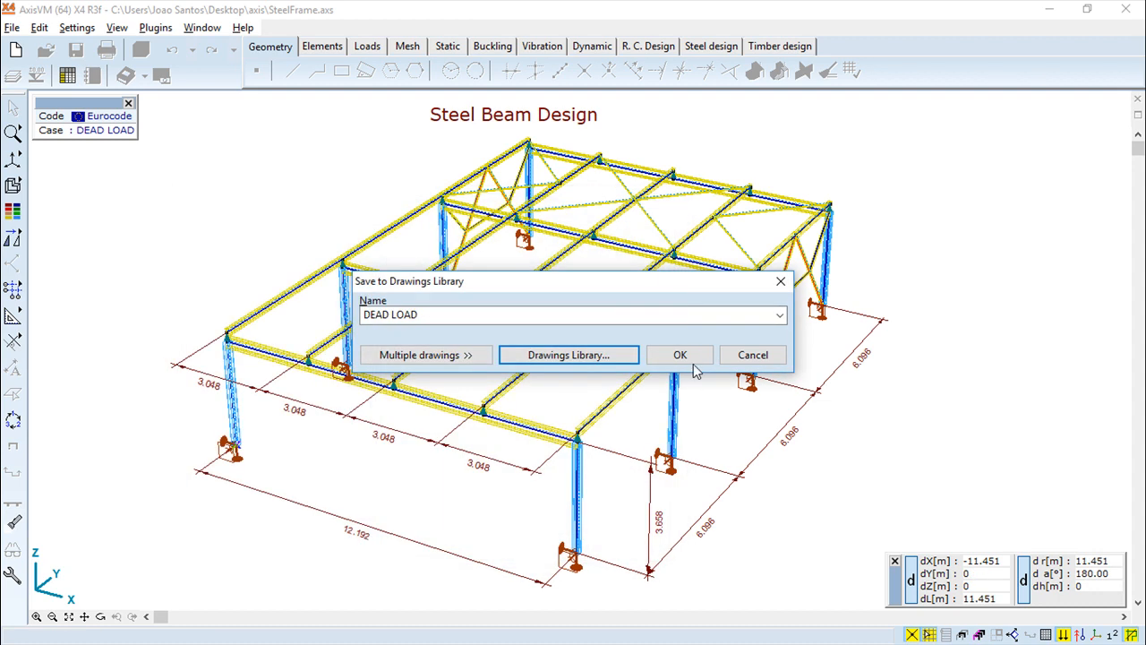
left_click(685, 356)
Examine the stored DEAD LOAD drawing and its folders in the Drawings Library, then close it without applying
left_click(39, 28)
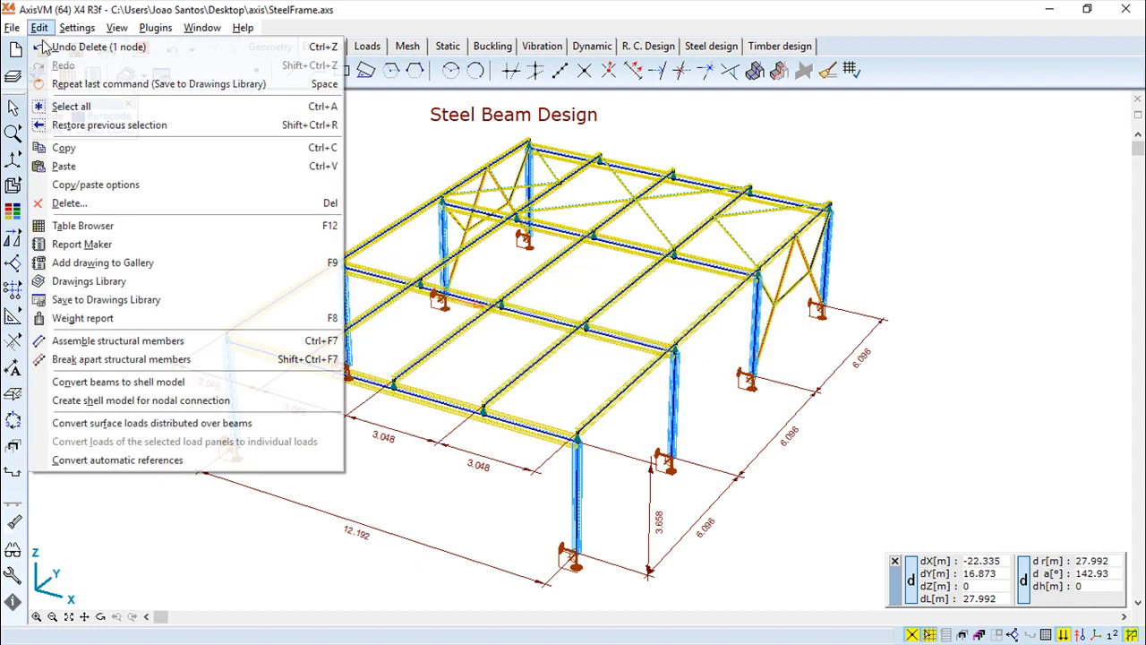
left_click(107, 285)
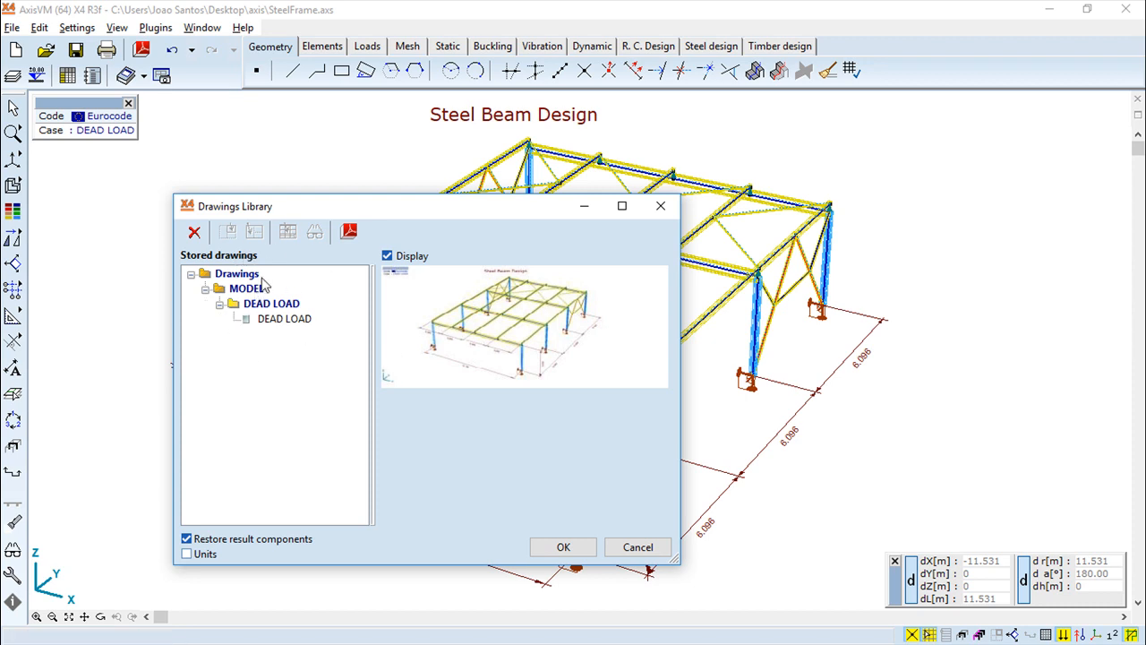
left_click(267, 304)
left_click(278, 319)
left_click(248, 287)
left_click(262, 305)
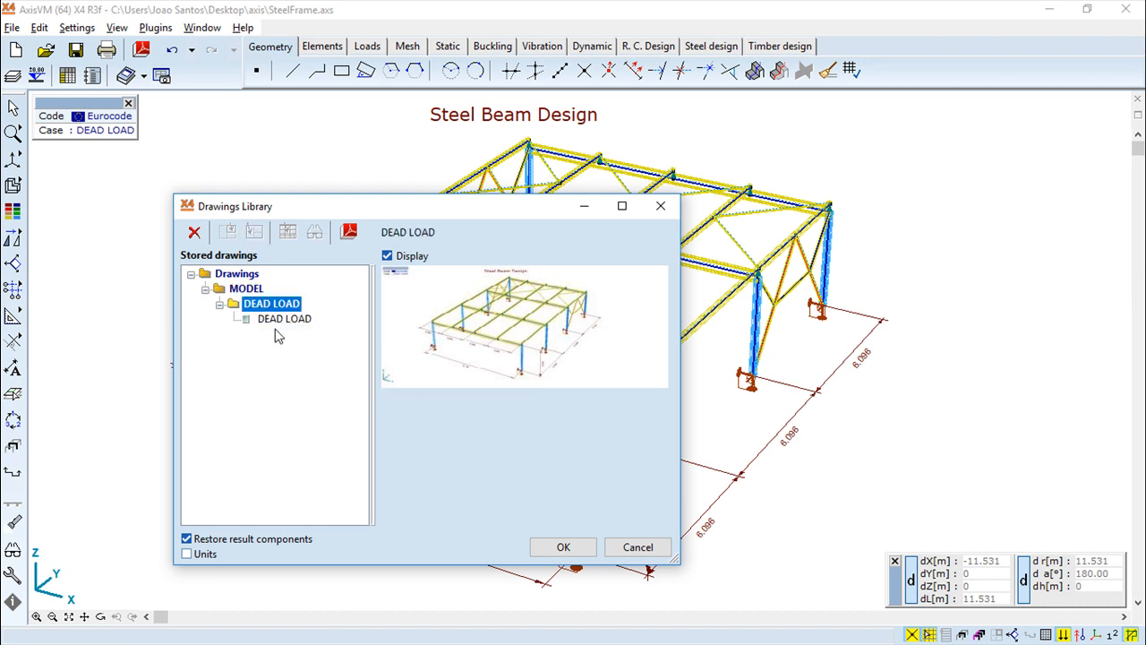
left_click(641, 549)
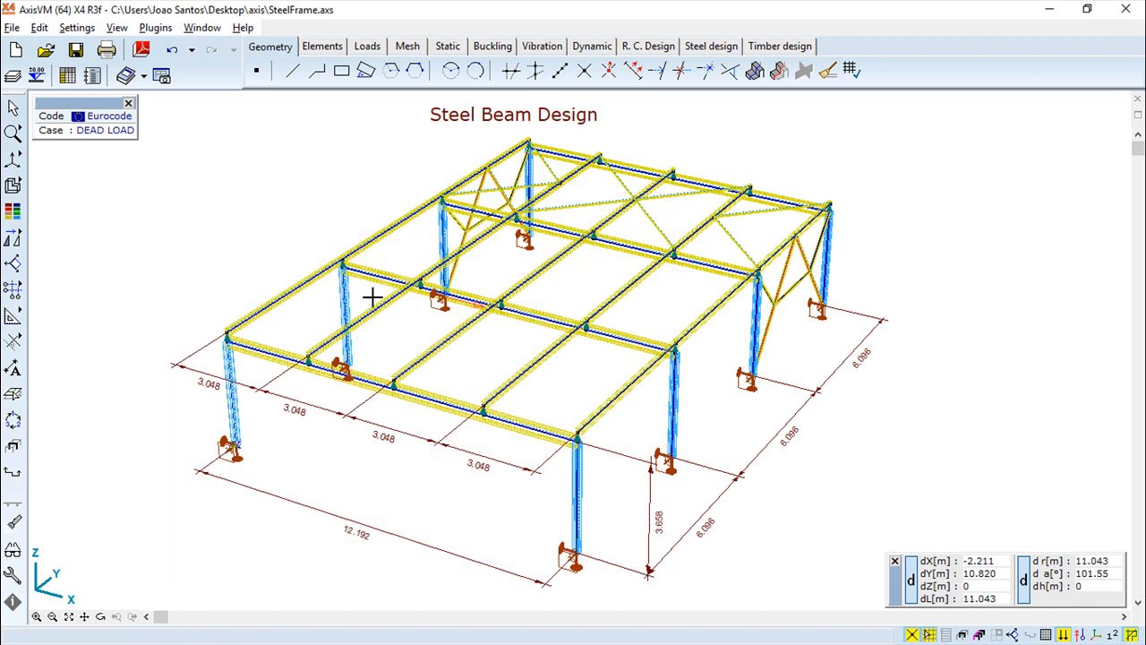
Review the model's weight report per material and per cross-section, and close it without changes
left_click(39, 28)
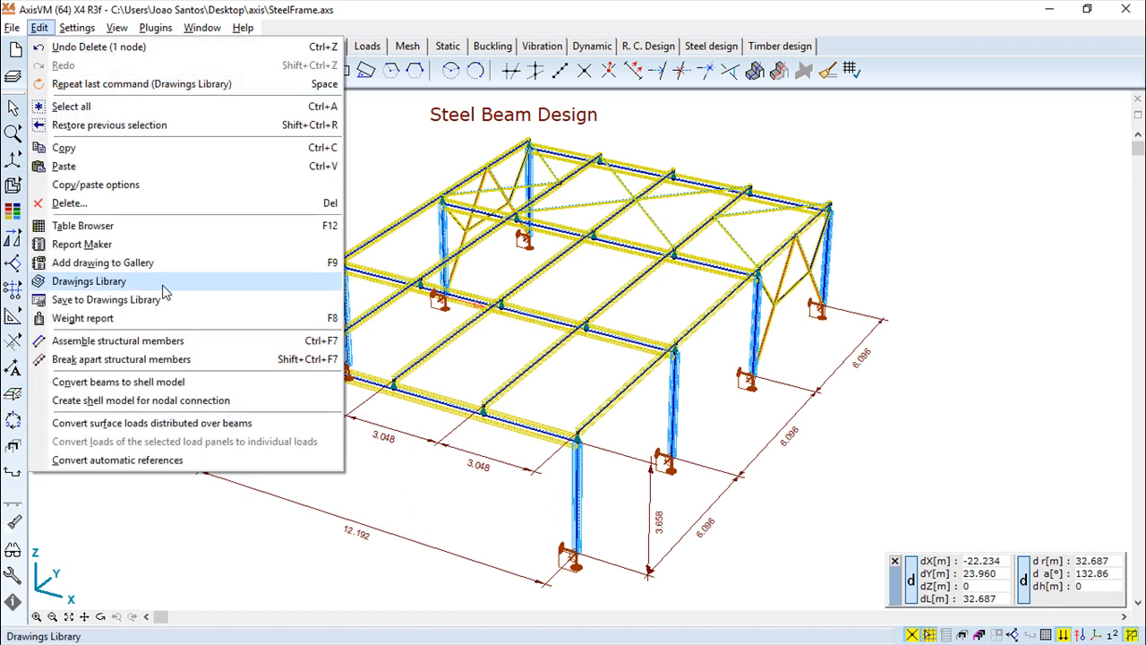
left_click(82, 320)
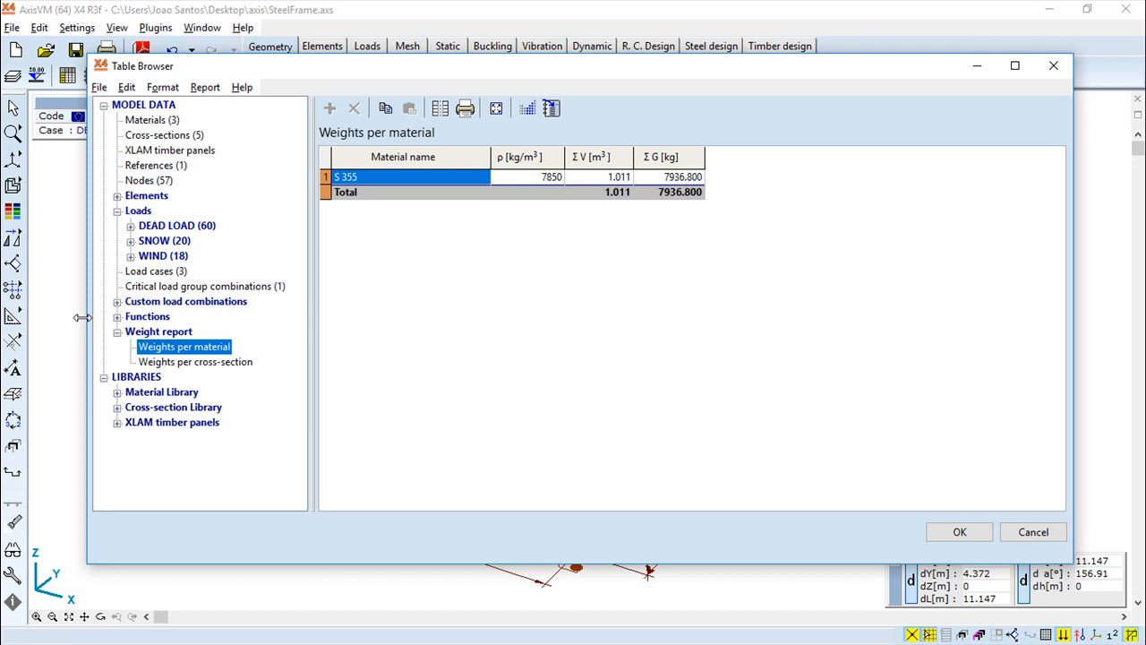
left_click(218, 362)
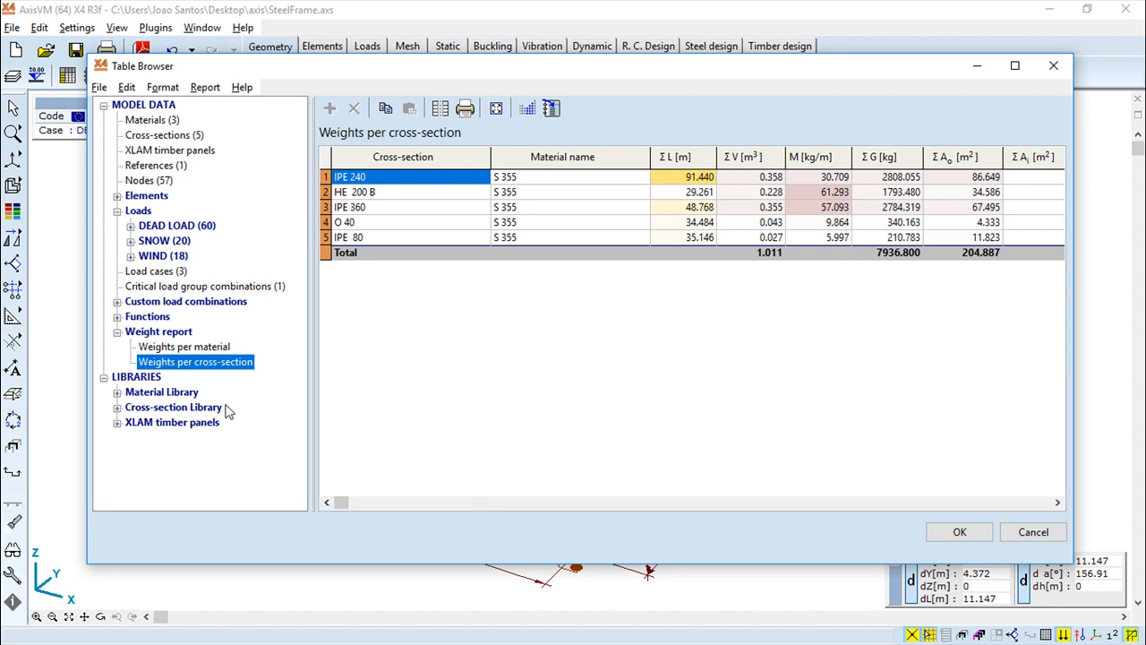
left_click(172, 333)
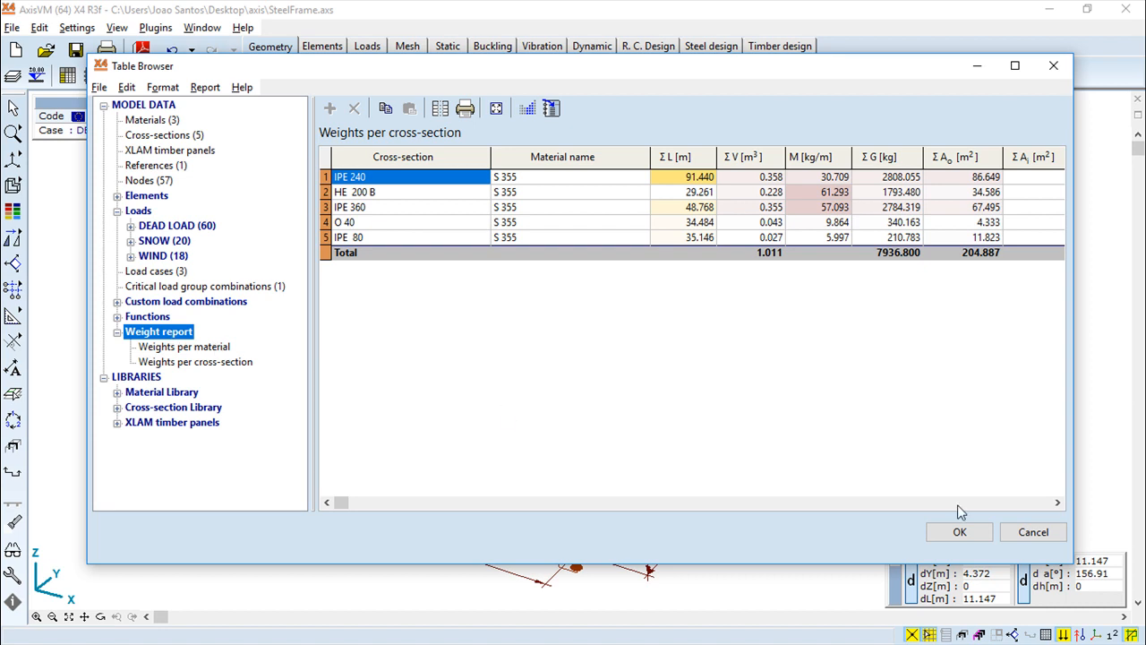
left_click(1033, 532)
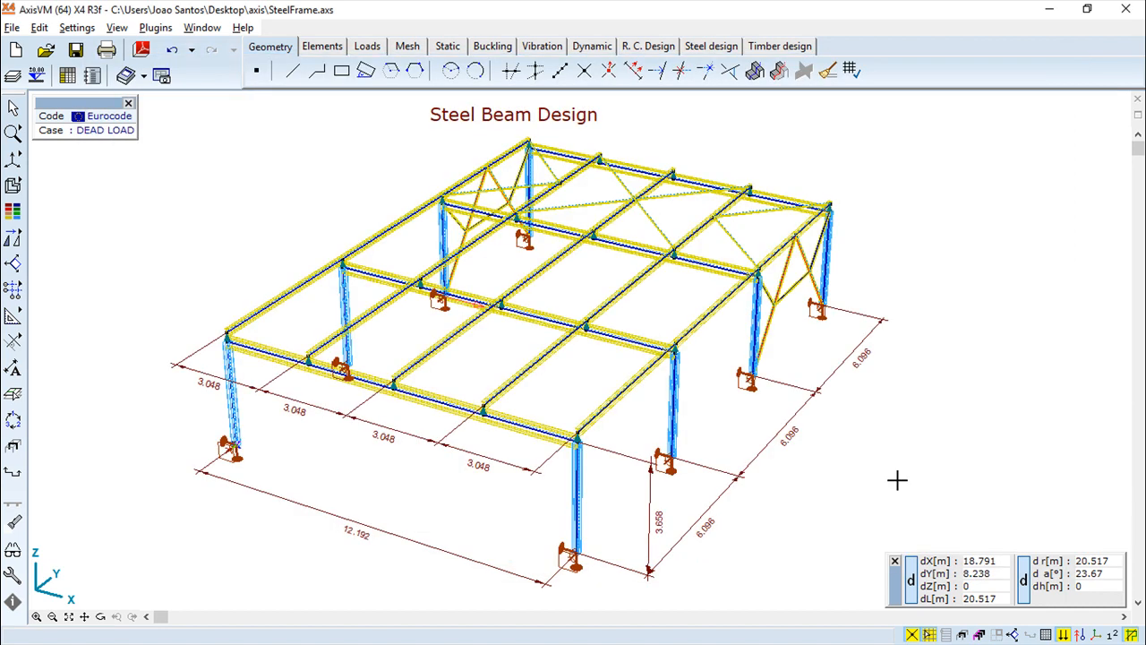
left_click(39, 28)
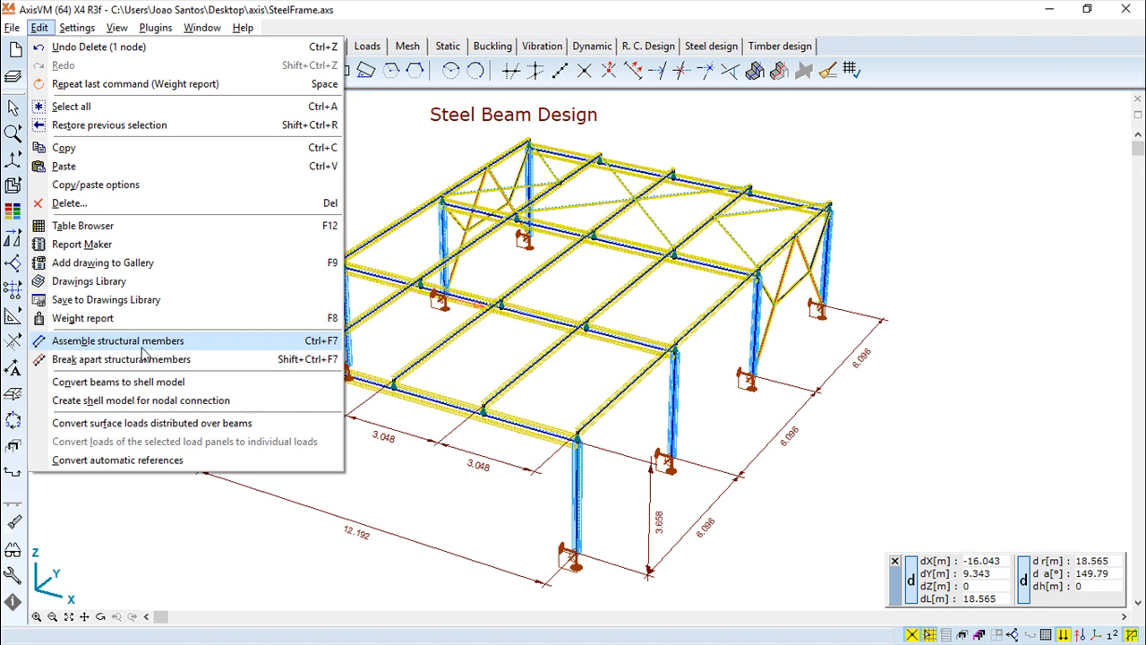
left_click(192, 340)
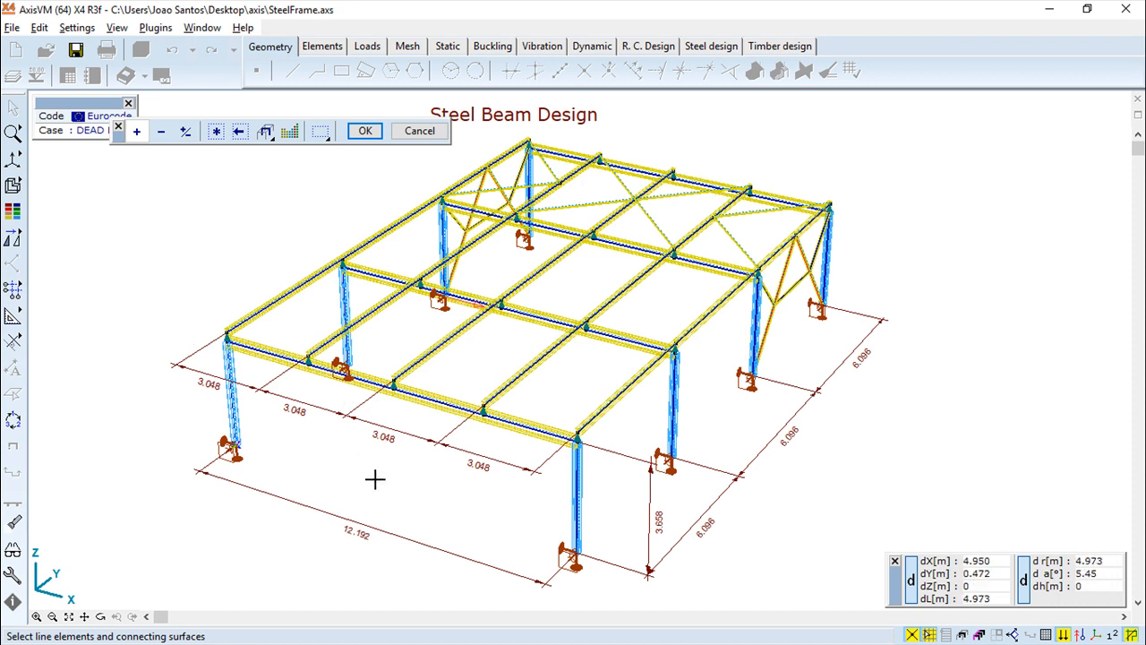
left_click_drag(385, 486, 403, 504)
key("Escape")
Assemble the first two 3.048 m segments of the front beam, starting at the corner column, into one structural member
left_click(101, 616)
left_click_drag(351, 529, 408, 502)
scroll(414, 485, "up", 5)
scroll(415, 485, "down", 3)
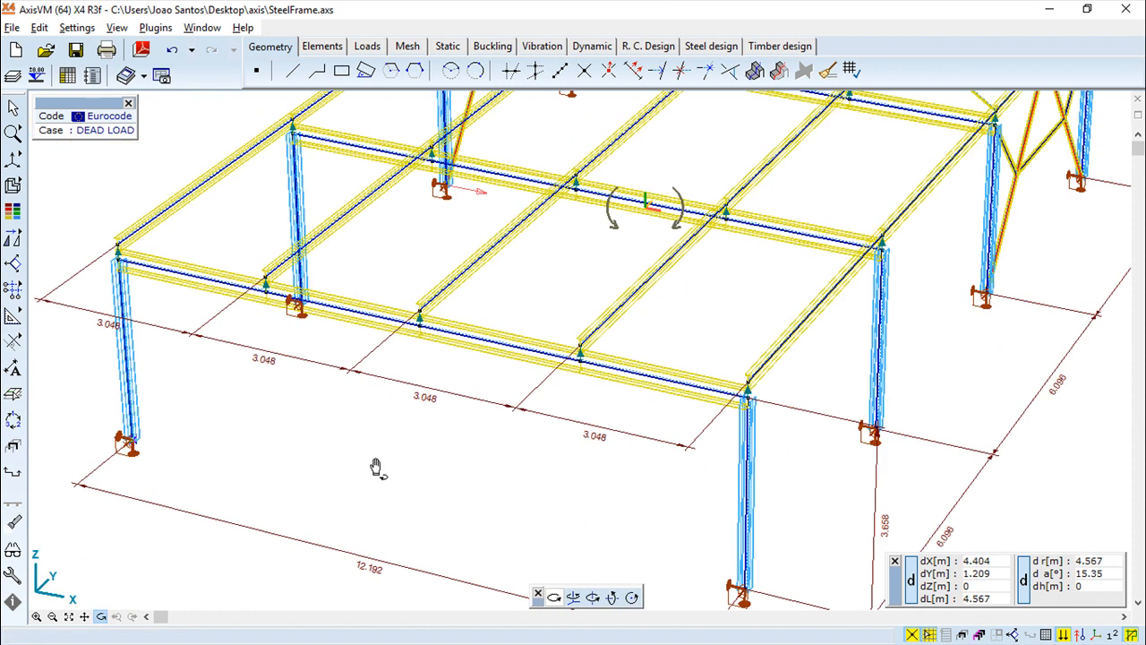
middle_click_drag(378, 468, 471, 449)
scroll(448, 437, "down", 3)
scroll(447, 436, "up", 4)
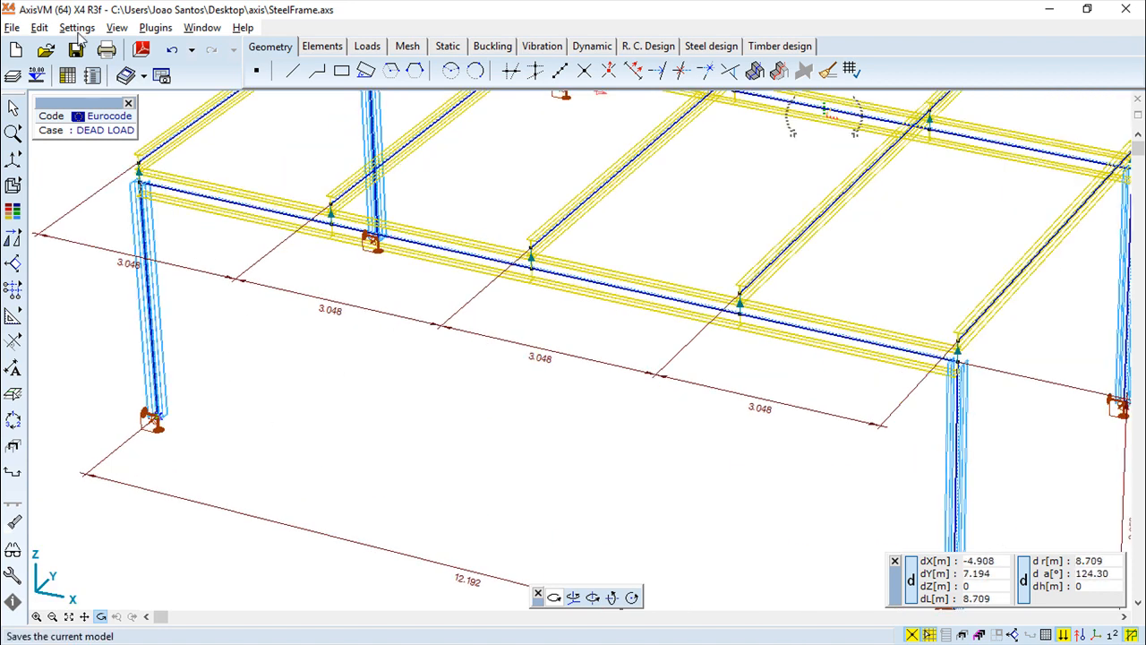
left_click(40, 28)
left_click(80, 340)
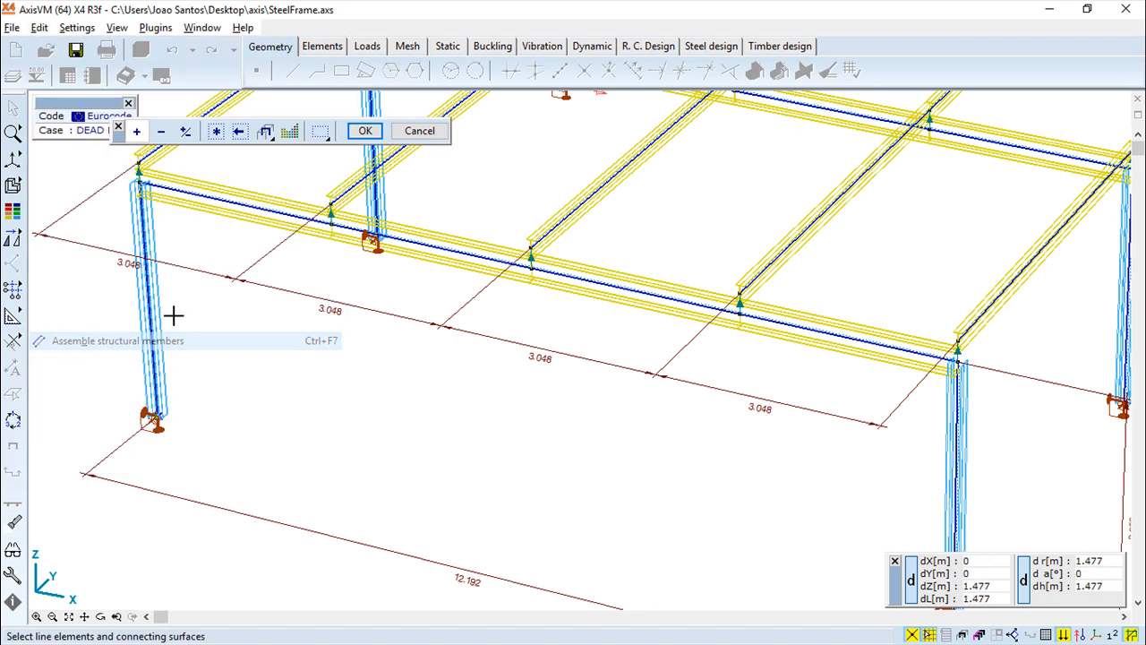
left_click(262, 206)
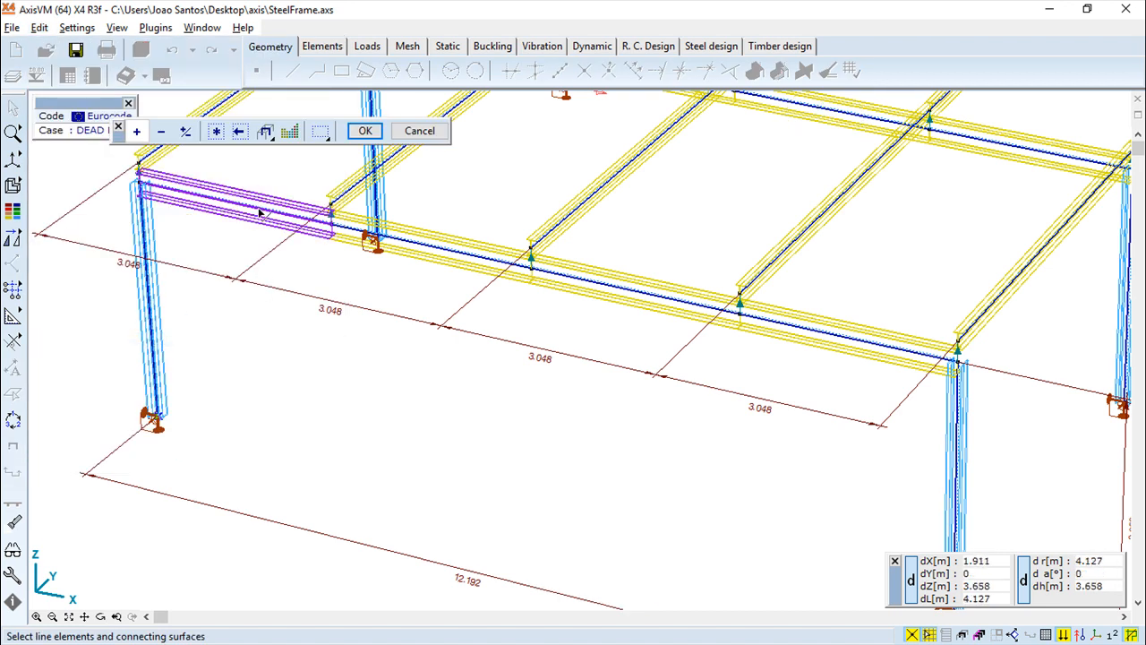
left_click(454, 249)
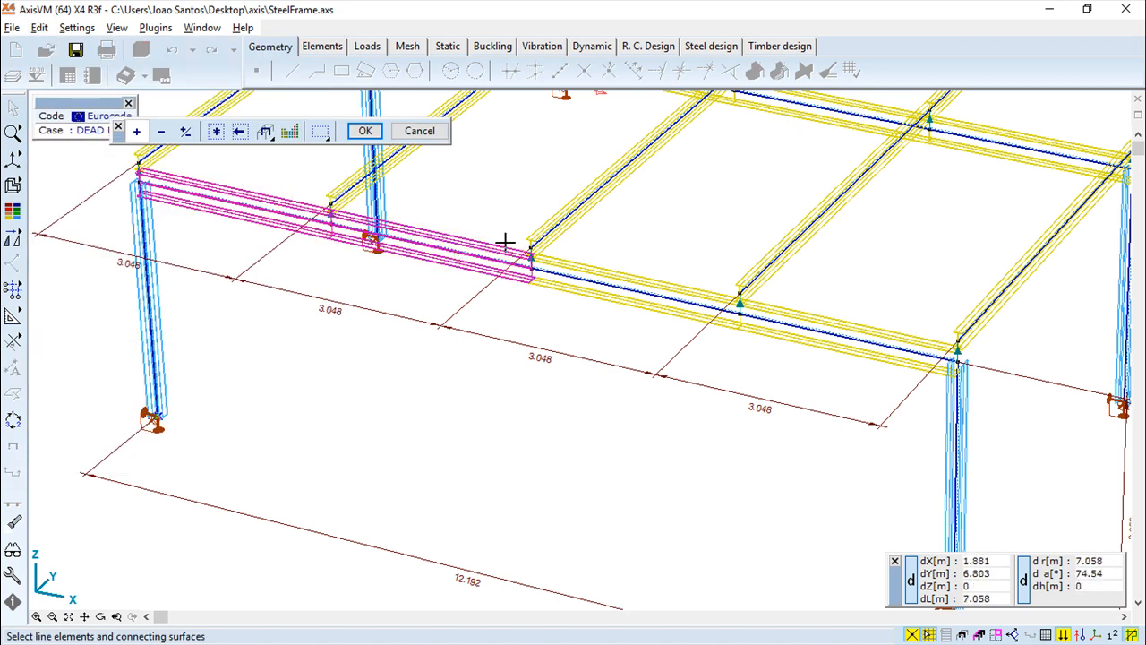
left_click(364, 131)
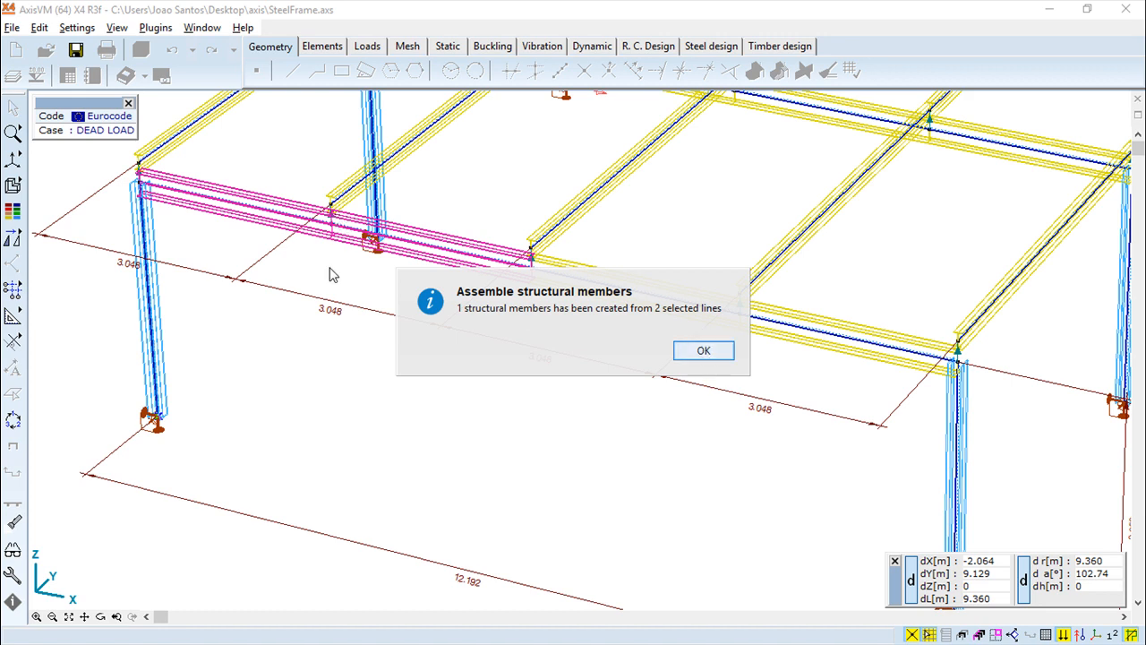
left_click(707, 351)
Break the assembled front beam member apart into its original segments
scroll(358, 244, "up", 3)
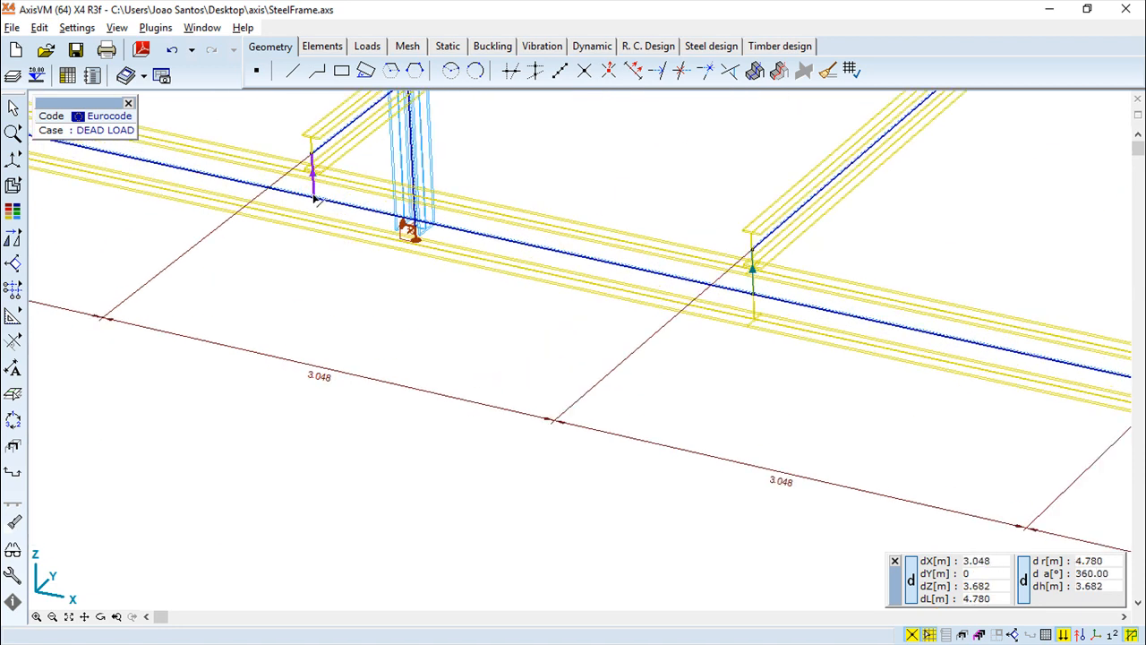
scroll(315, 199, "down", 3)
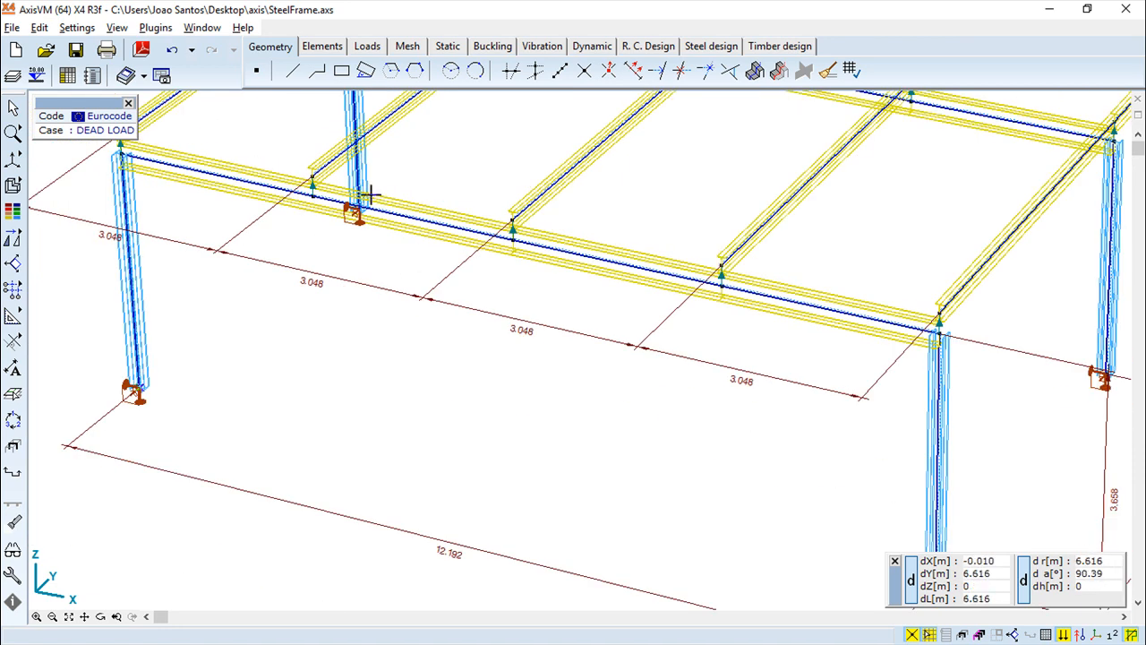
left_click(39, 27)
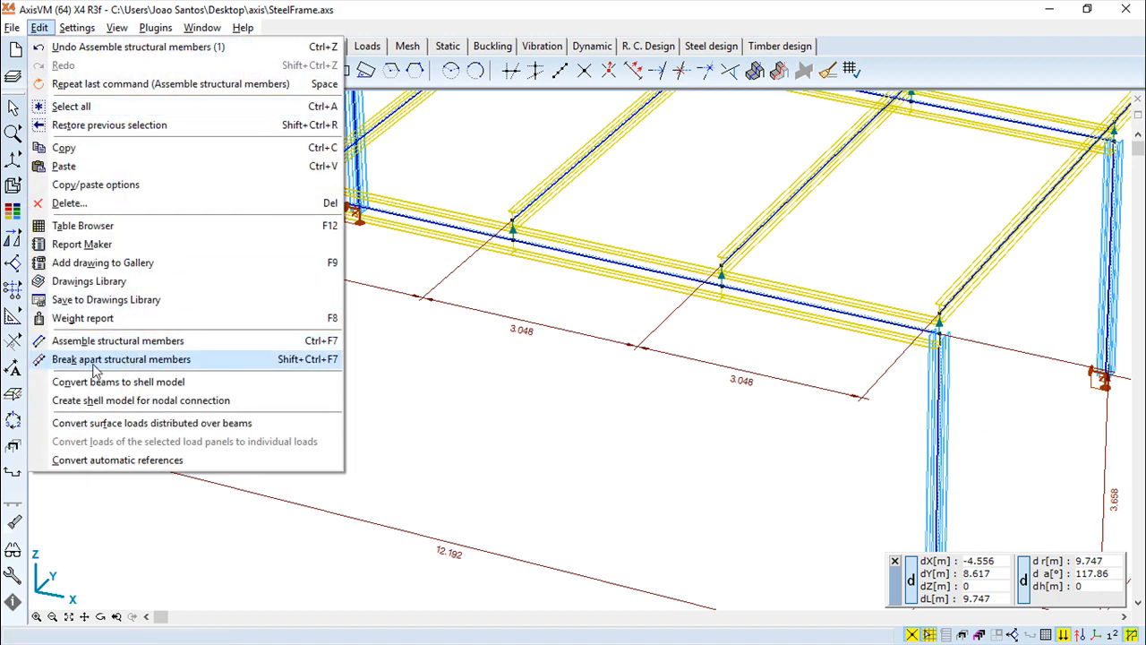
left_click(114, 359)
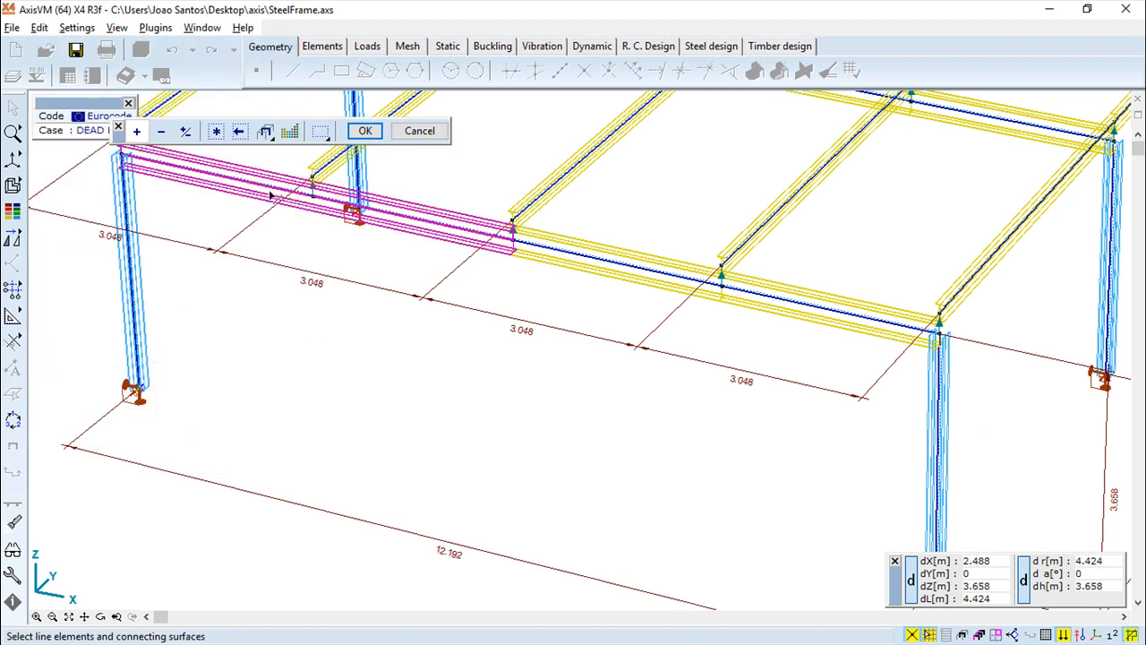
left_click(365, 131)
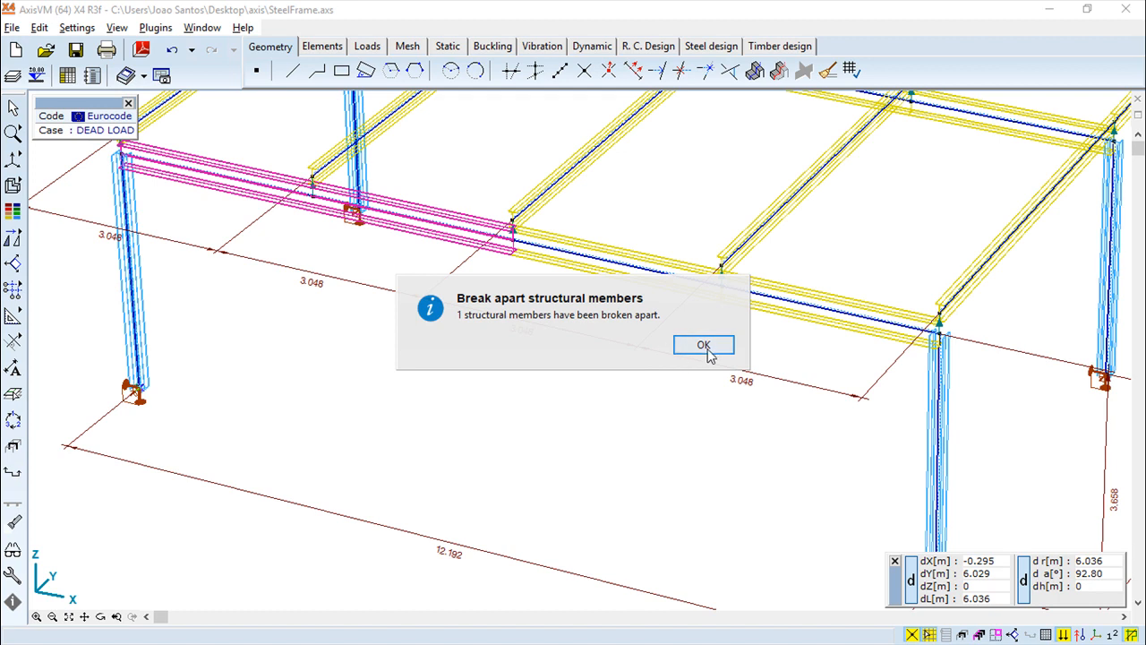
left_click(704, 346)
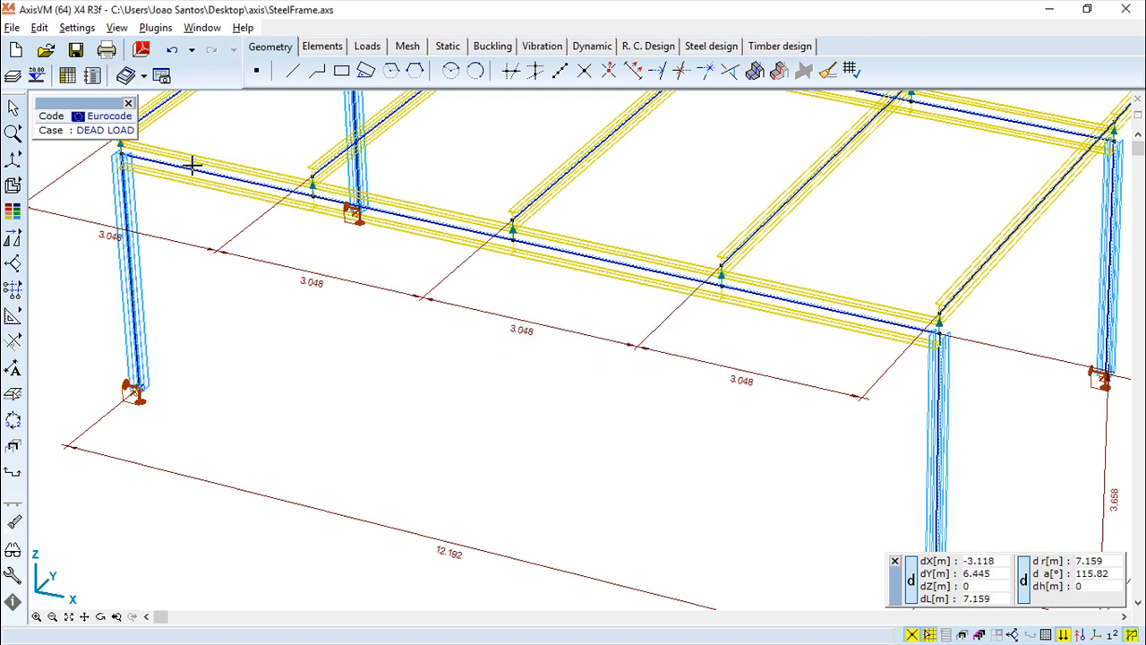
Convert the front beam's first segment to a shell model with 15.00° cross-section and beam arc divisions, including its loads
left_click(39, 27)
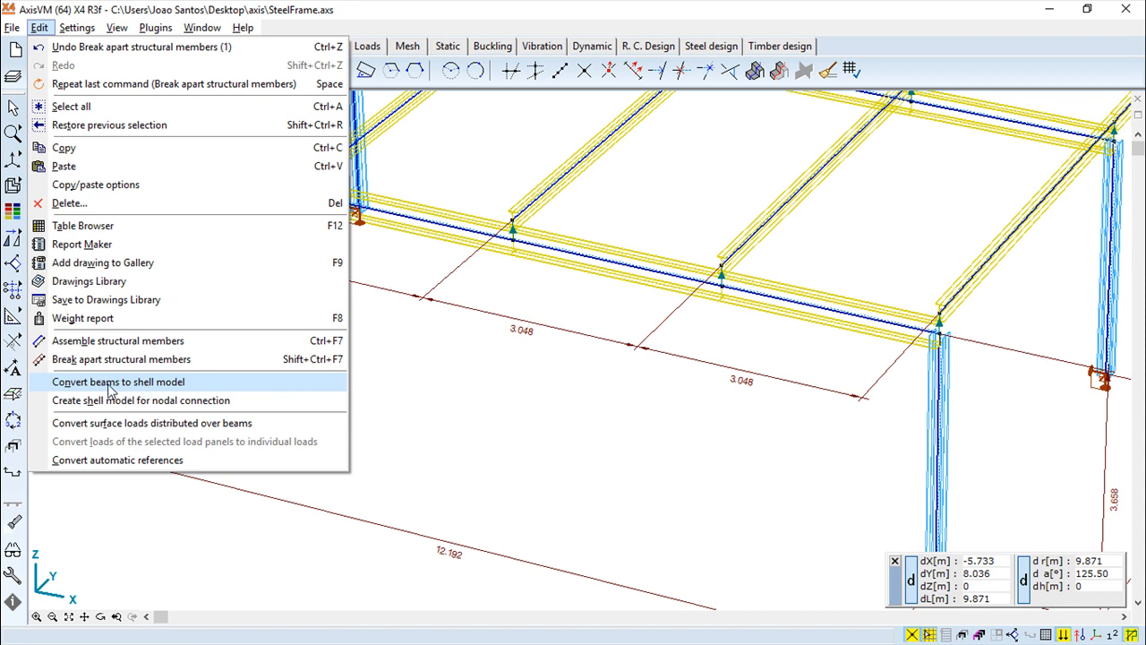
left_click(166, 390)
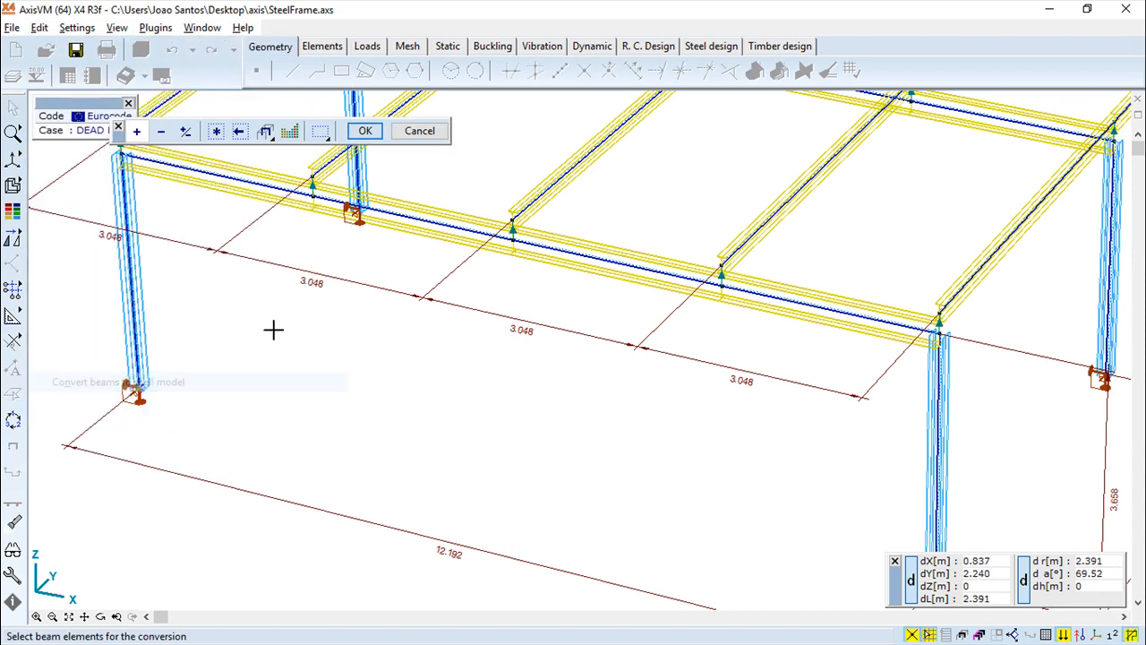
left_click(270, 191)
left_click(364, 130)
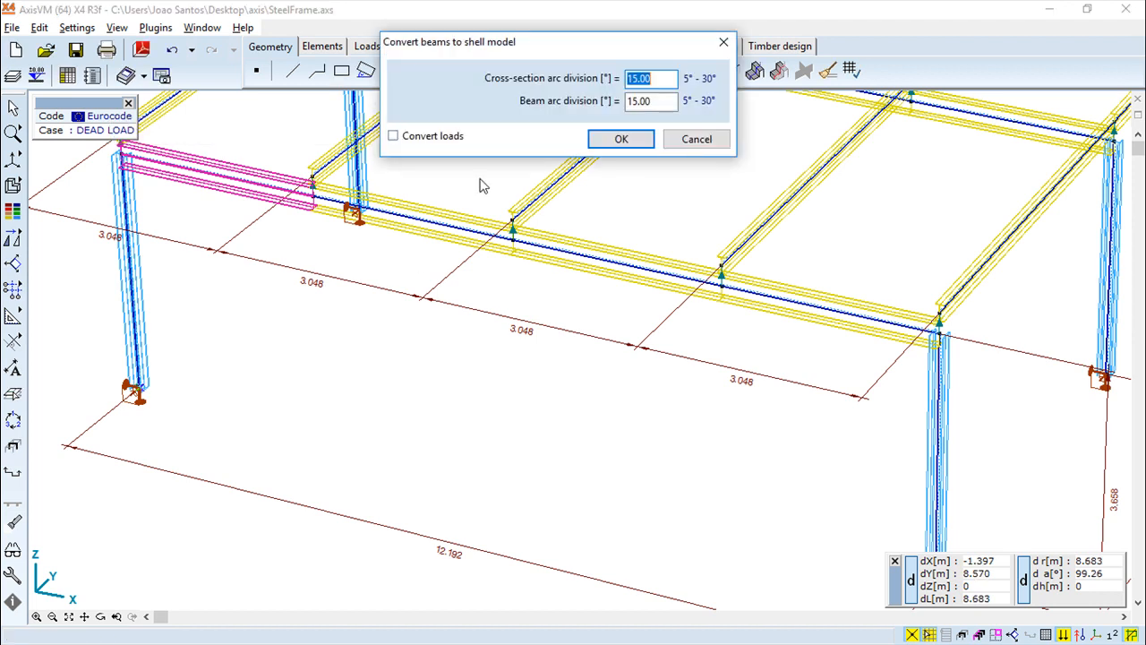
left_click(393, 136)
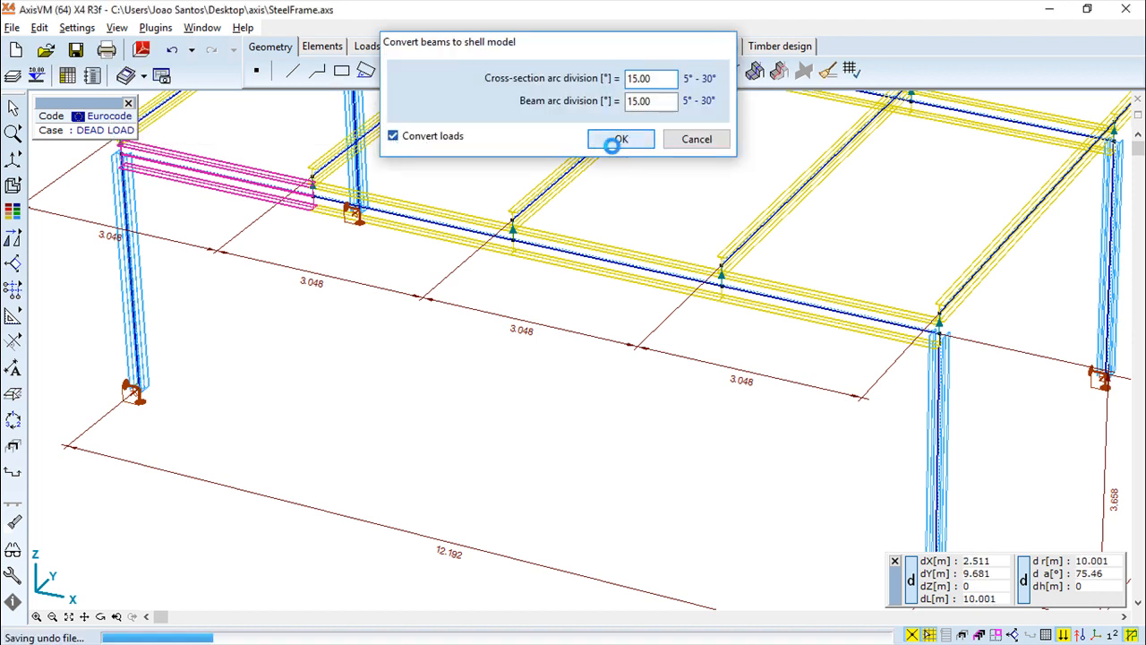
left_click(618, 144)
scroll(353, 207, "down", 2)
scroll(421, 300, "up", 4)
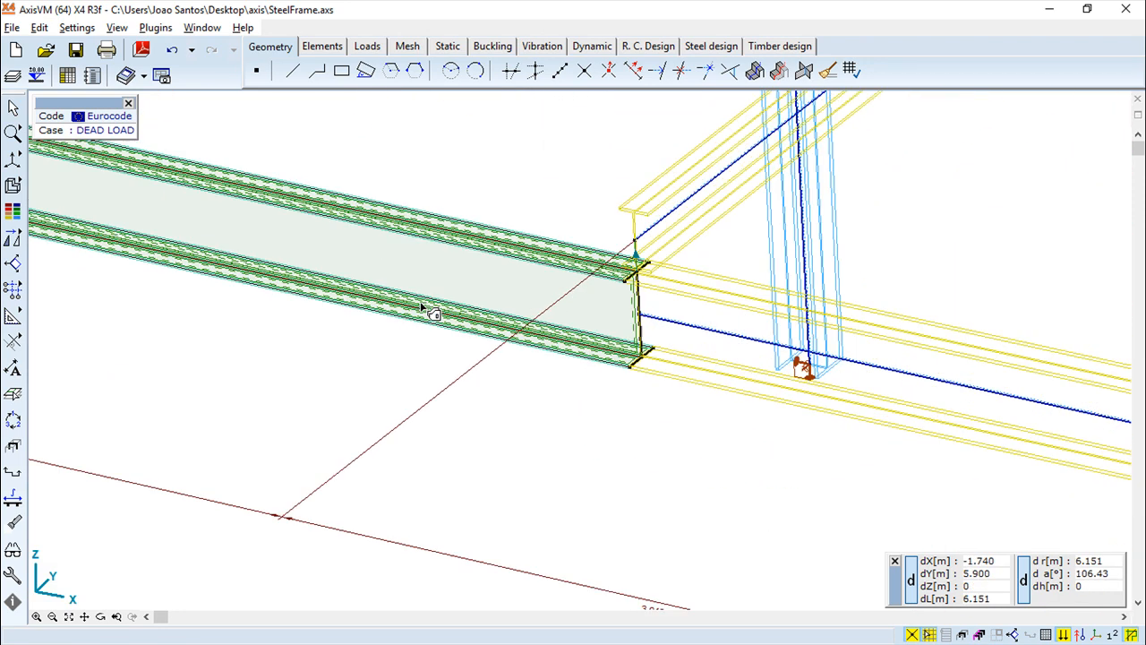
scroll(602, 326, "down", 2)
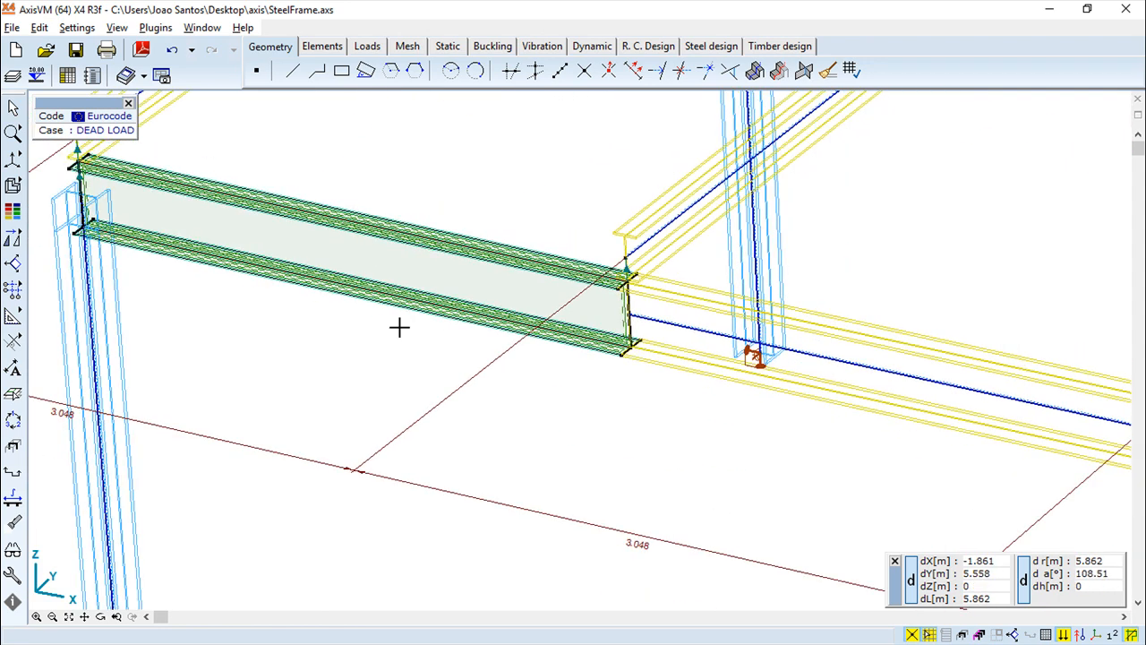
middle_click_drag(495, 312, 565, 322)
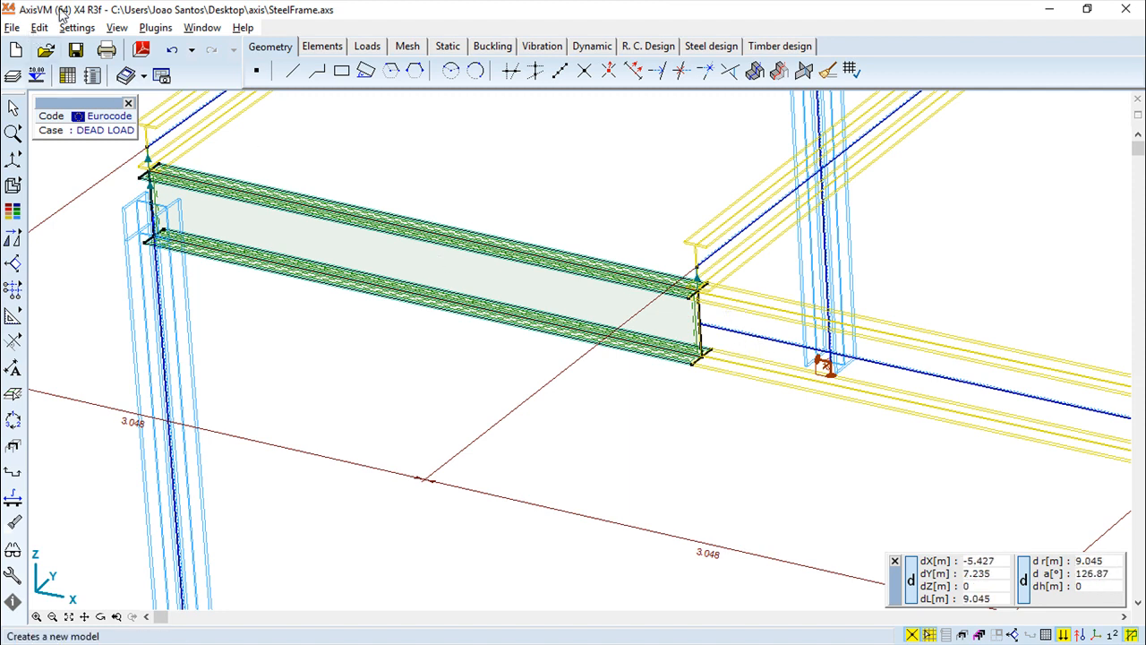
Create a shell model for the nodal connection at the front beam's middle node, with 15.00° arc divisions and 1.000 m connecting beam length
left_click(39, 28)
left_click(40, 28)
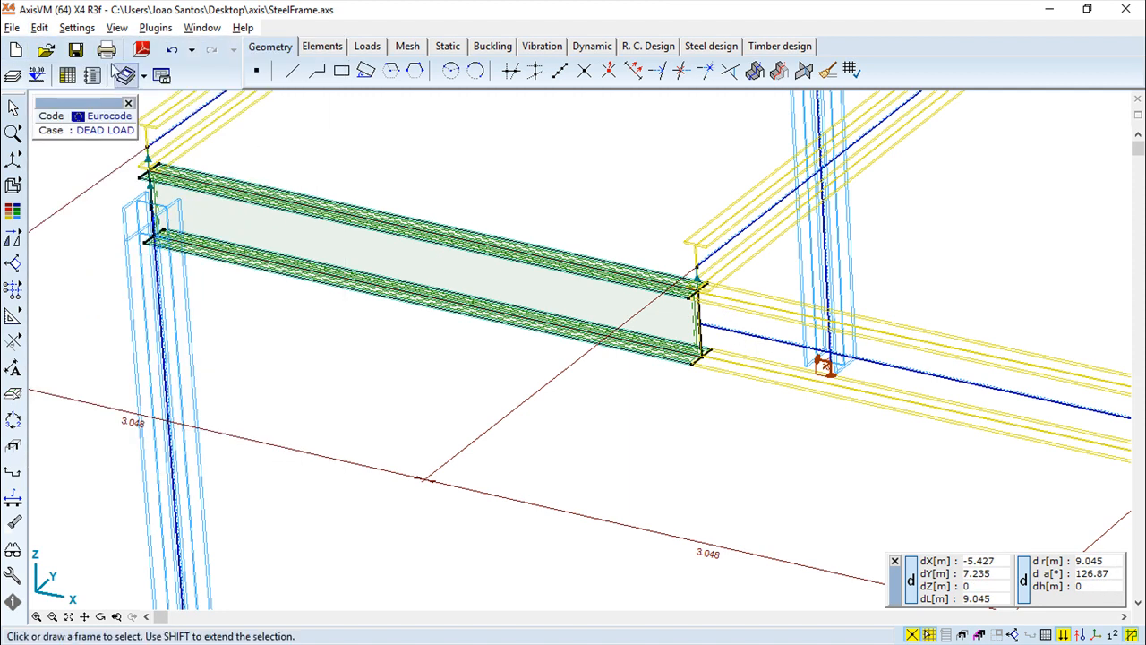
left_click(39, 27)
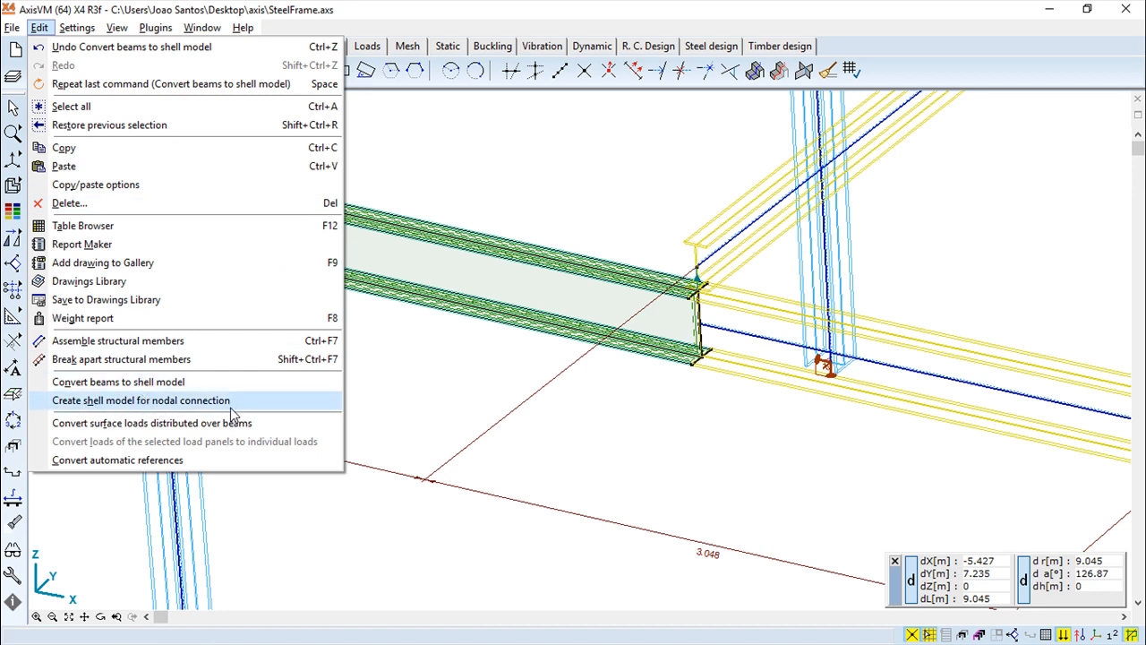
left_click(217, 401)
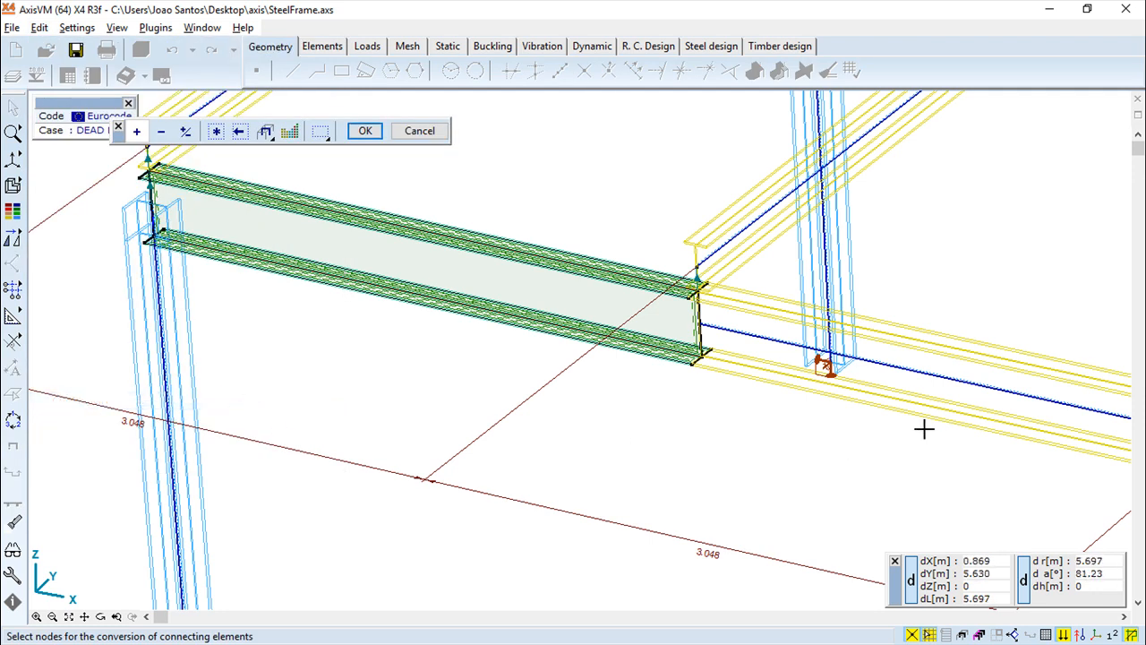
middle_click_drag(937, 427, 411, 291)
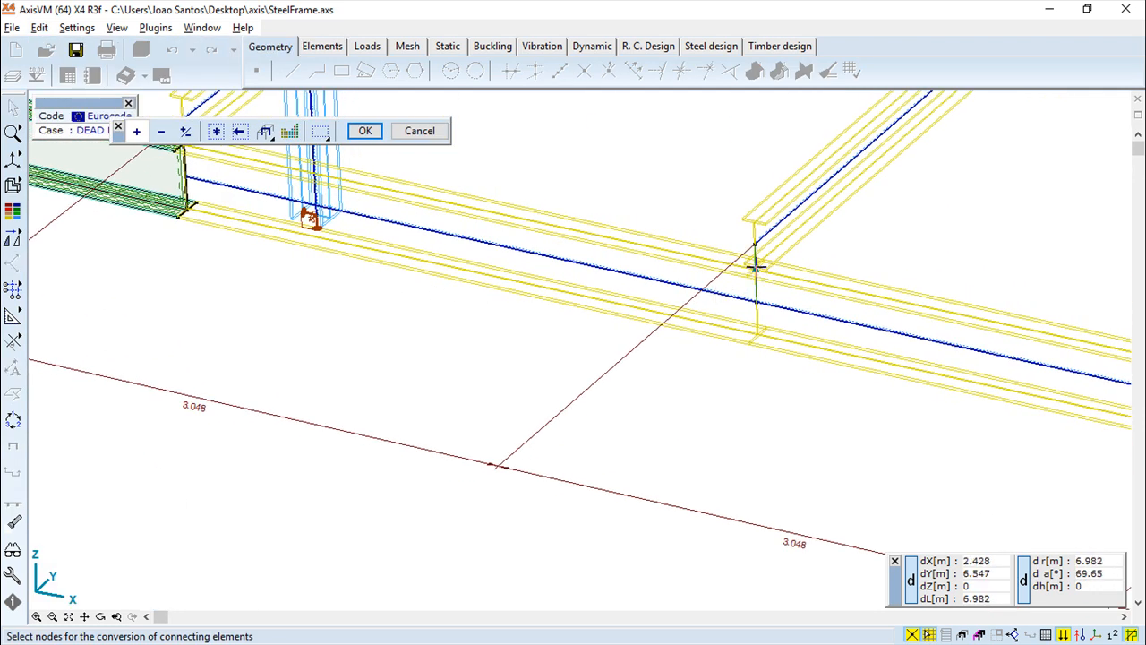
left_click(757, 303)
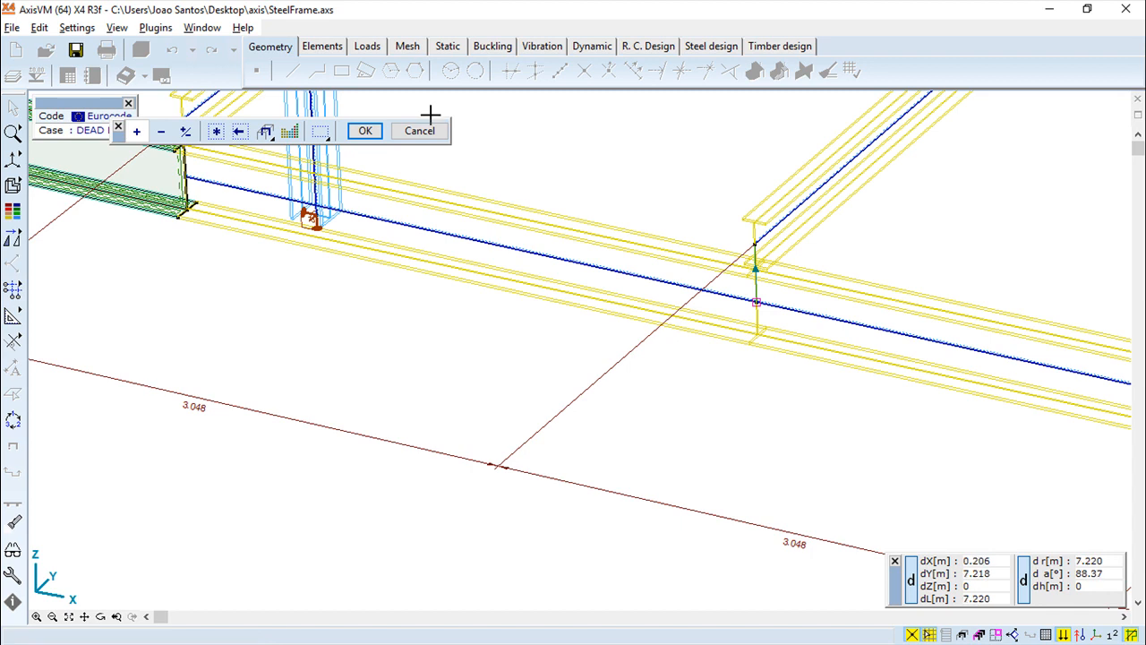
left_click(365, 131)
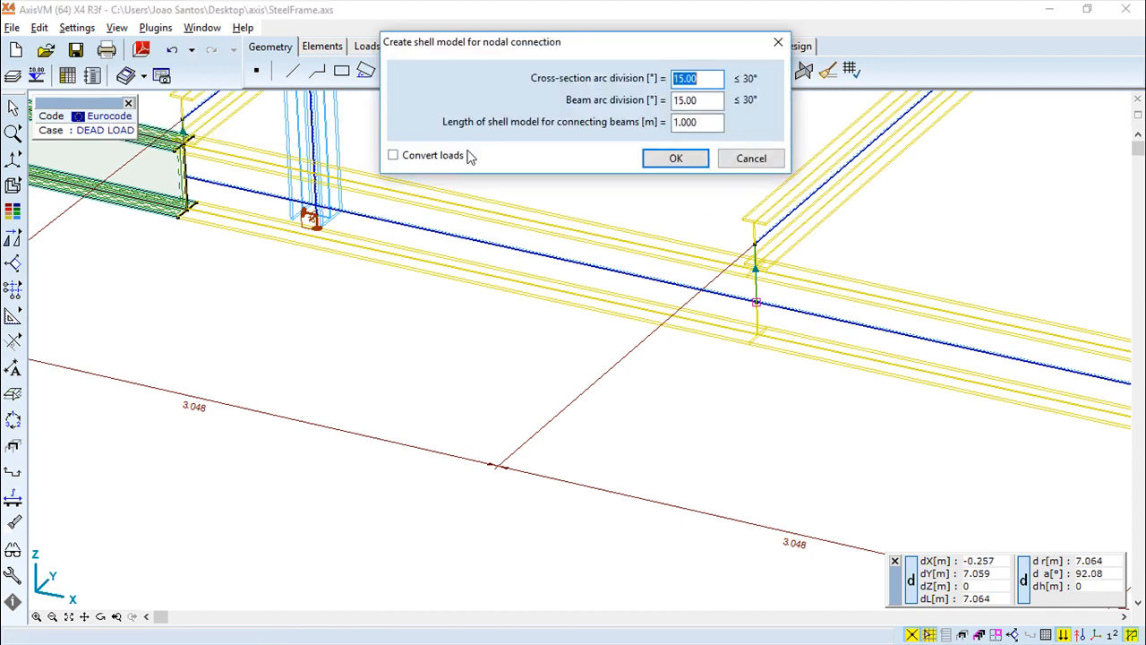
left_click(673, 159)
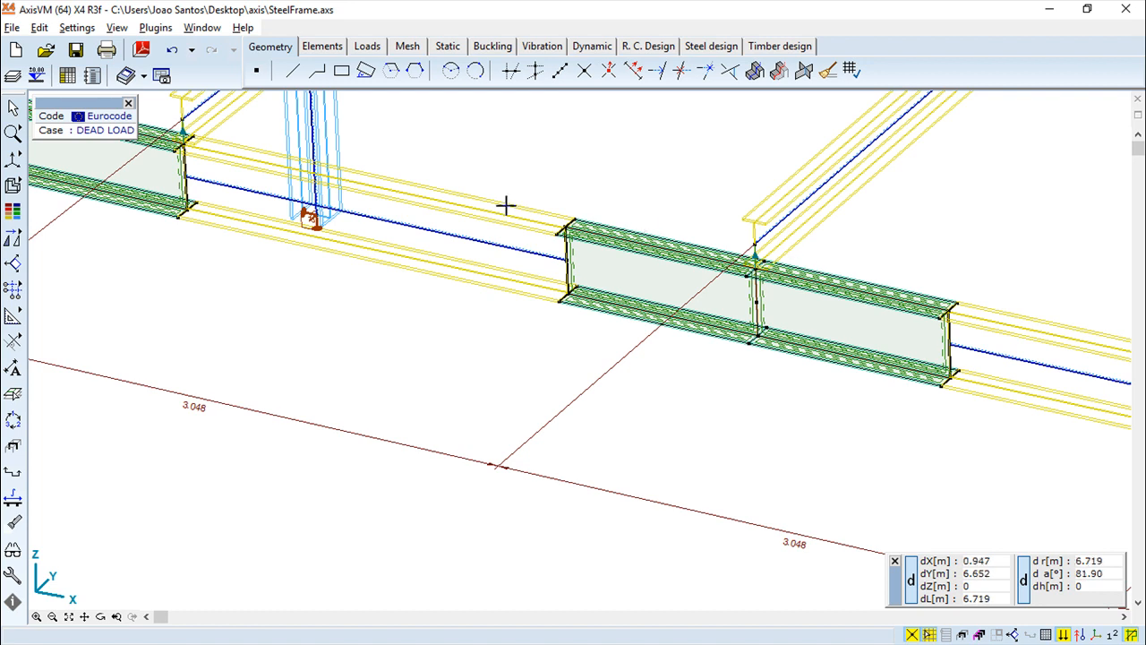
left_click(40, 28)
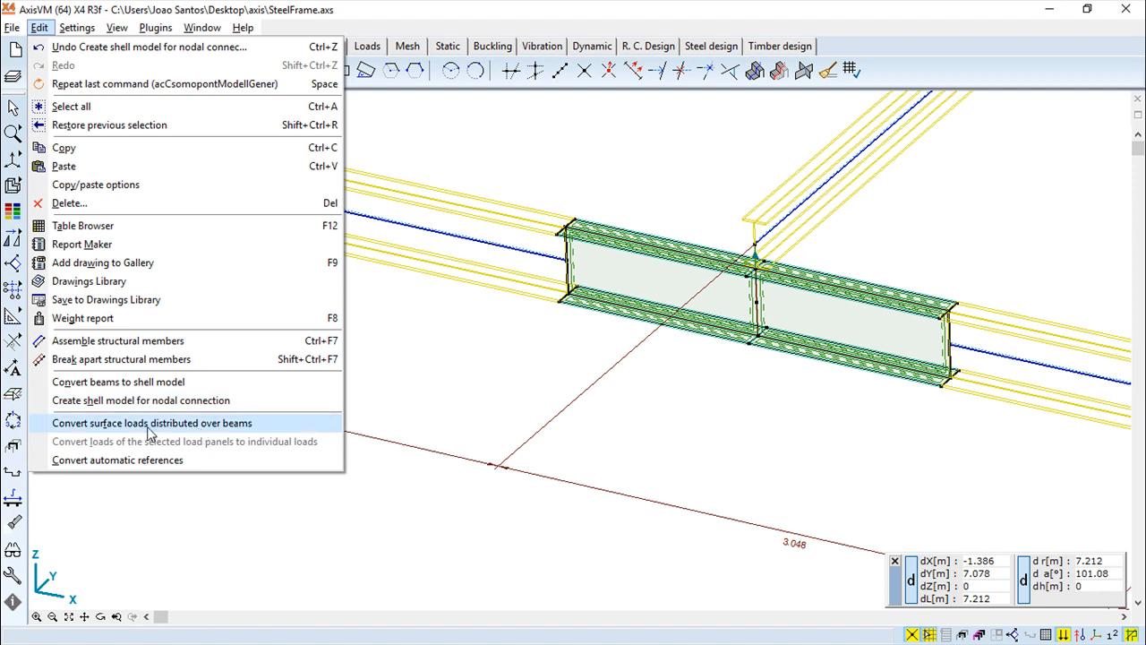
left_click(240, 424)
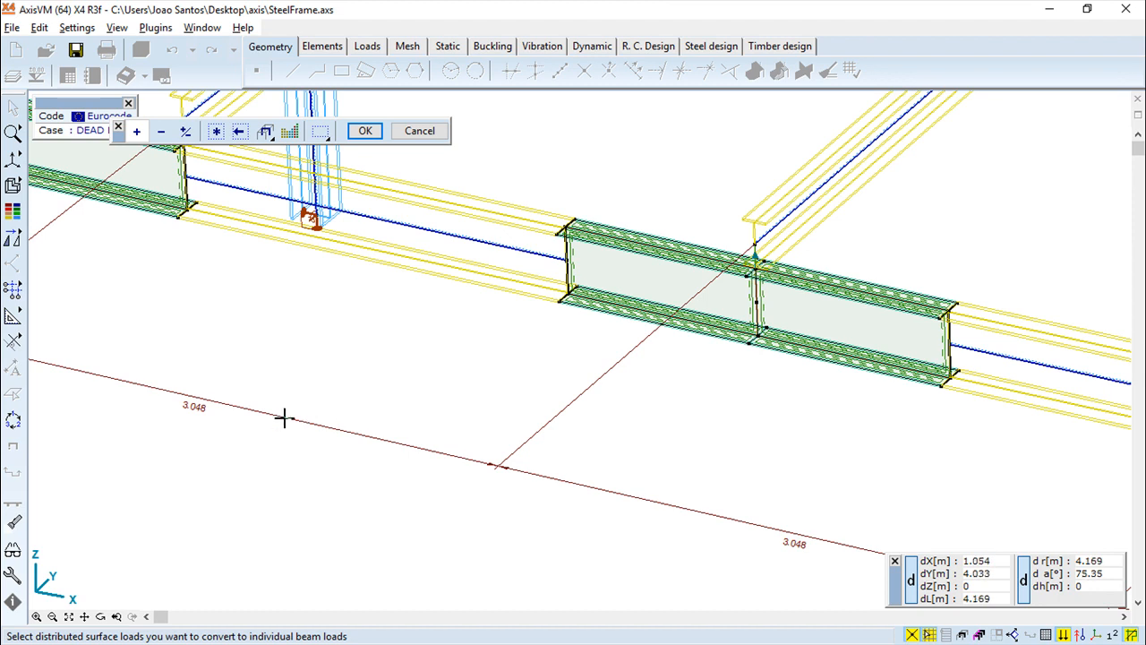
scroll(383, 429, "up", 2)
scroll(383, 429, "down", 3)
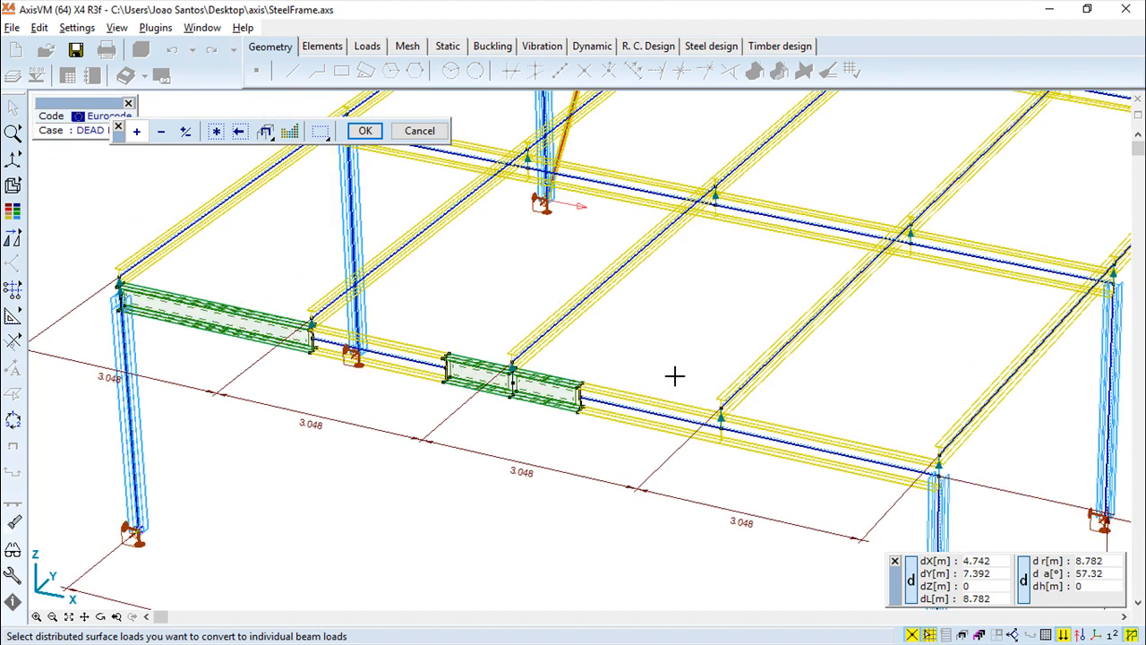
scroll(537, 312, "up", 2)
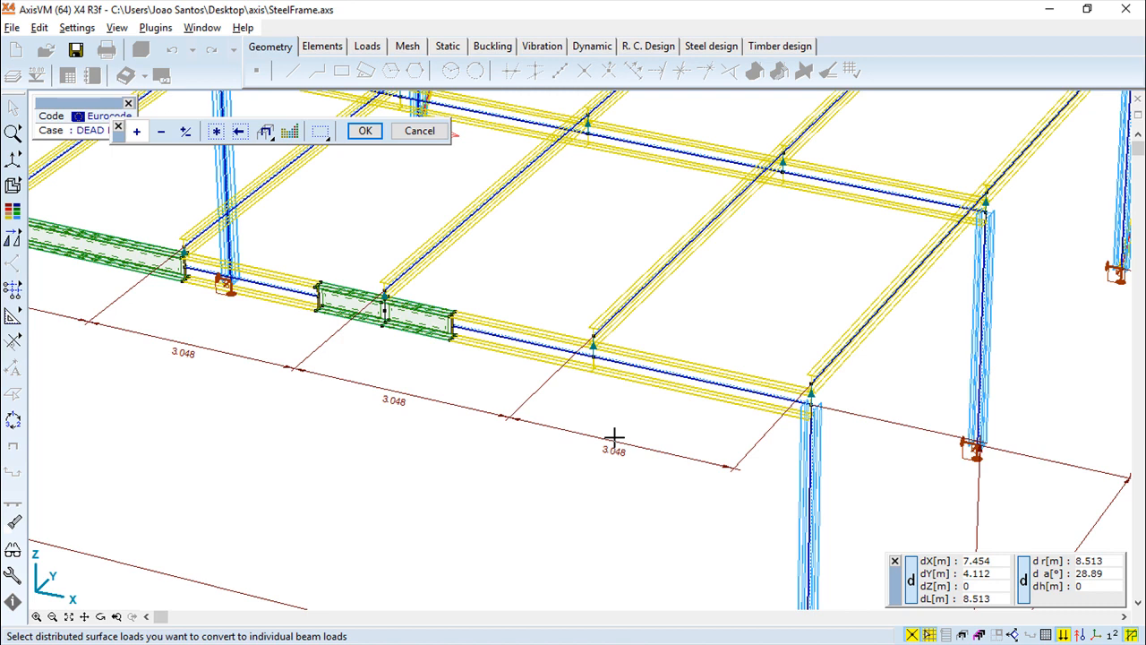
key("Escape")
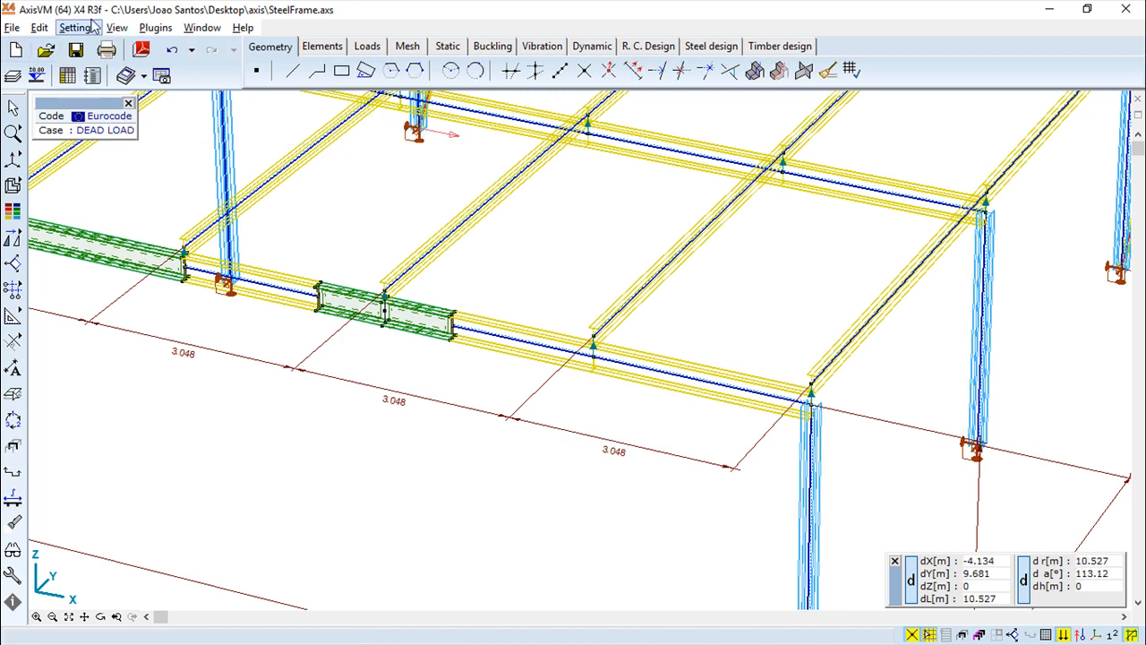
Review the available load and reference conversion commands, and examine the whole frame with its shell segments from a different angle
left_click(40, 29)
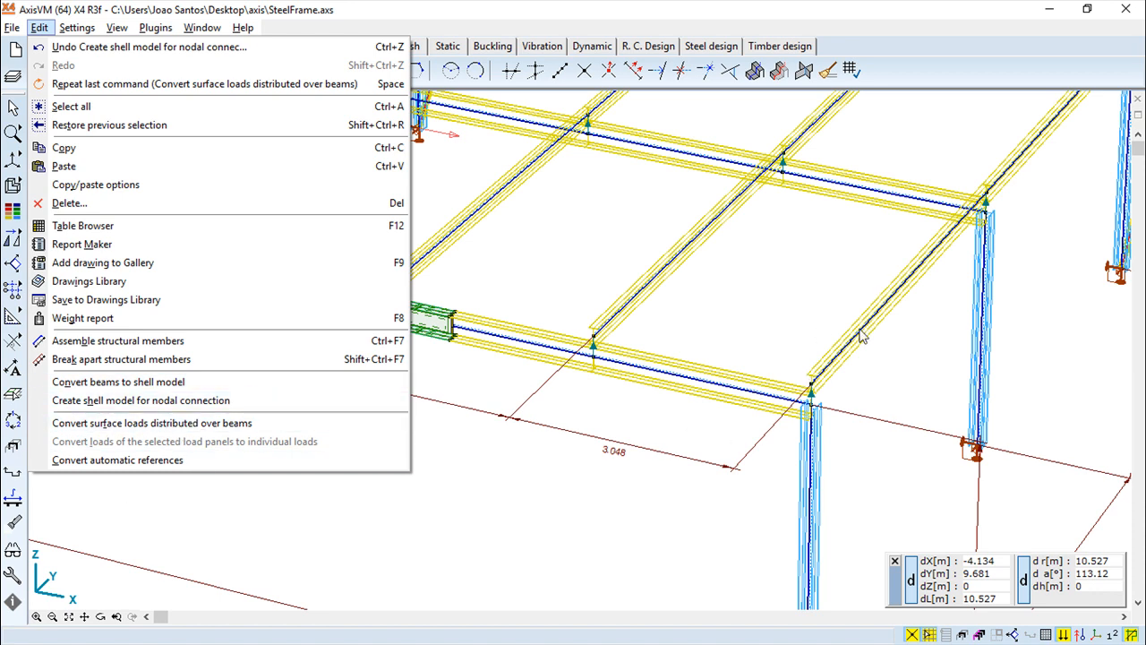
left_click(510, 306)
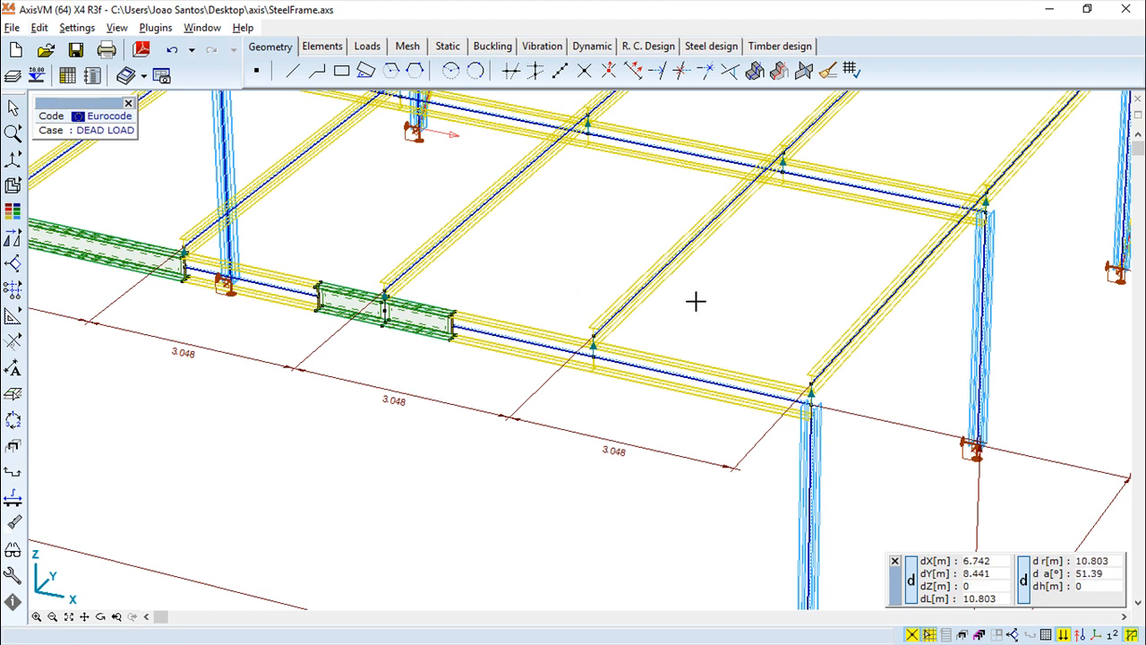
scroll(688, 302, "up", 4)
scroll(683, 302, "down", 9)
scroll(678, 299, "up", 2)
middle_click_drag(714, 260, 673, 325)
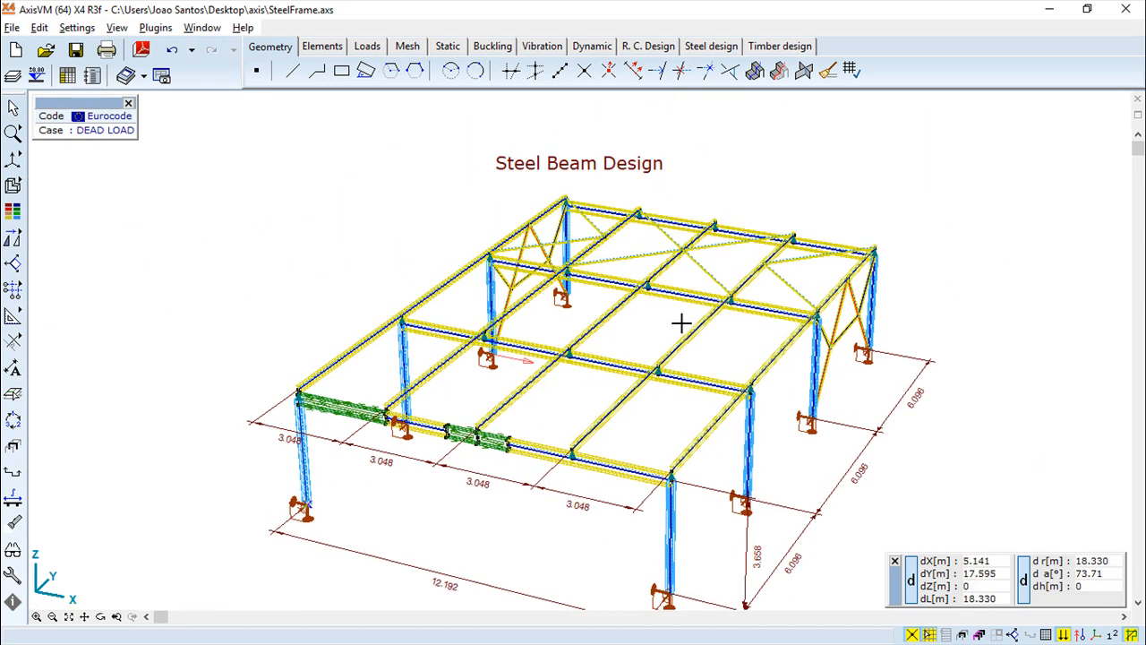
left_click(103, 619)
mouse_move(573, 450)
left_mouse_down()
mouse_move(512, 481)
mouse_move(504, 499)
left_mouse_up()
scroll(664, 374, "up", 3)
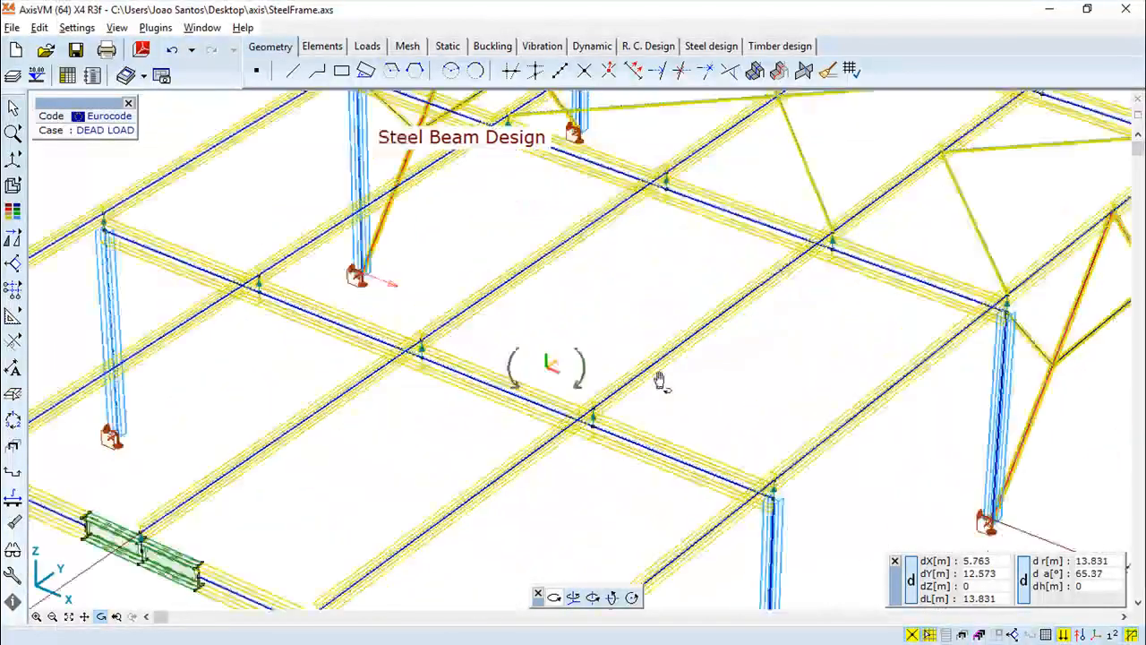
Convert the automatic references of all beams, ribs and trusses in the frame, and inspect the front corner
middle_click_drag(485, 445, 551, 305)
left_click(40, 28)
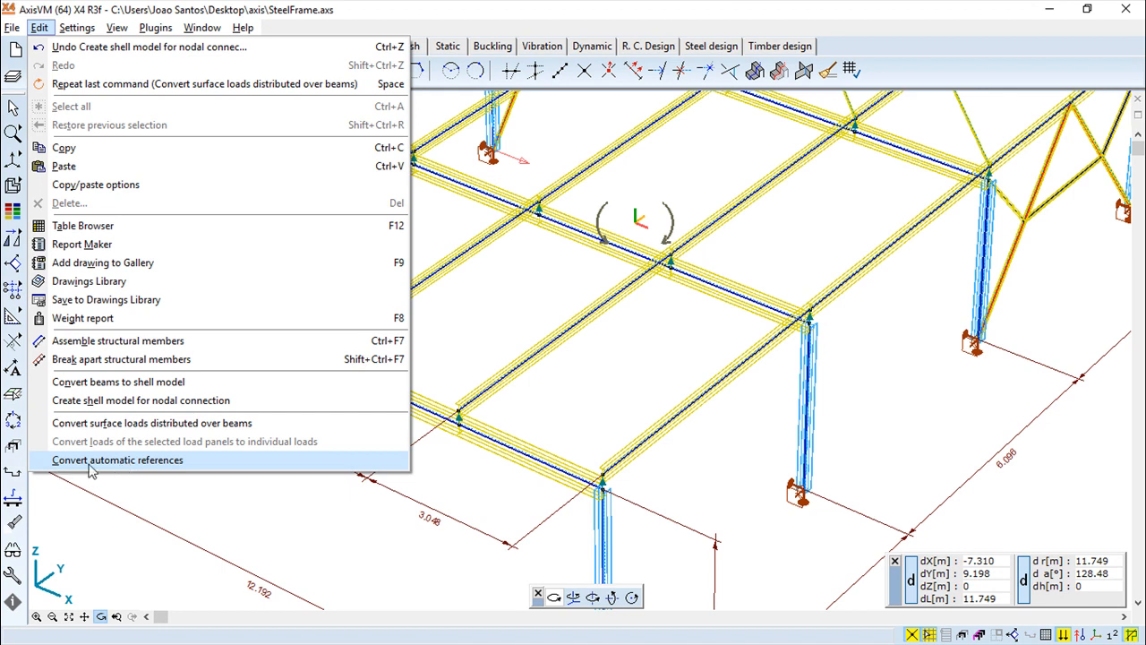
left_click(189, 463)
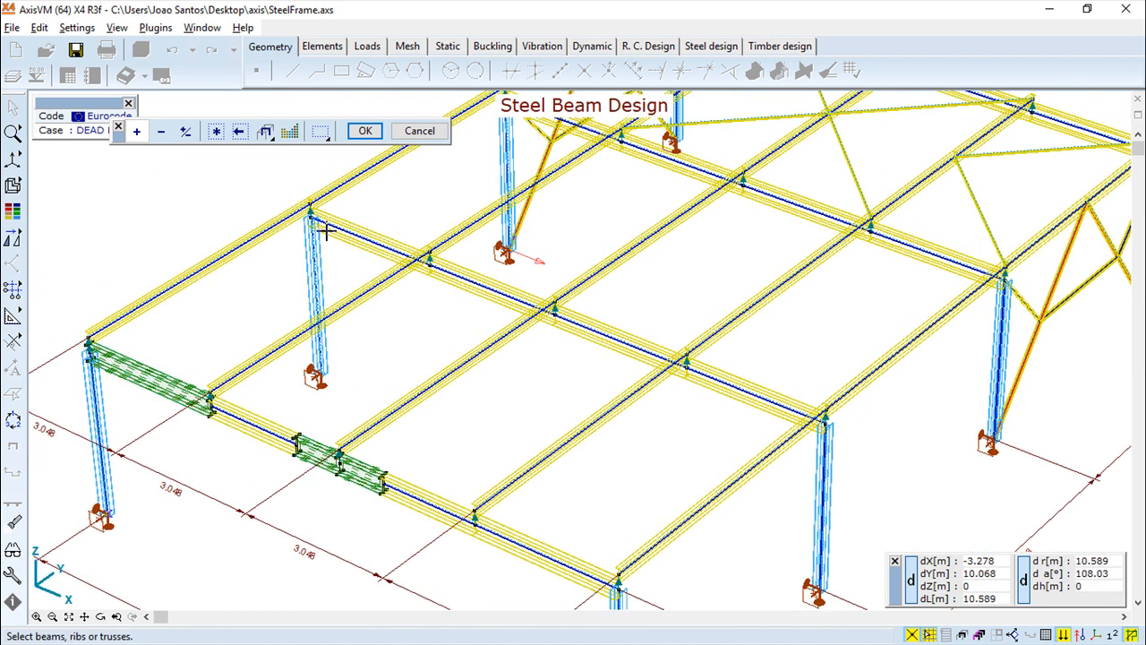
left_click(220, 133)
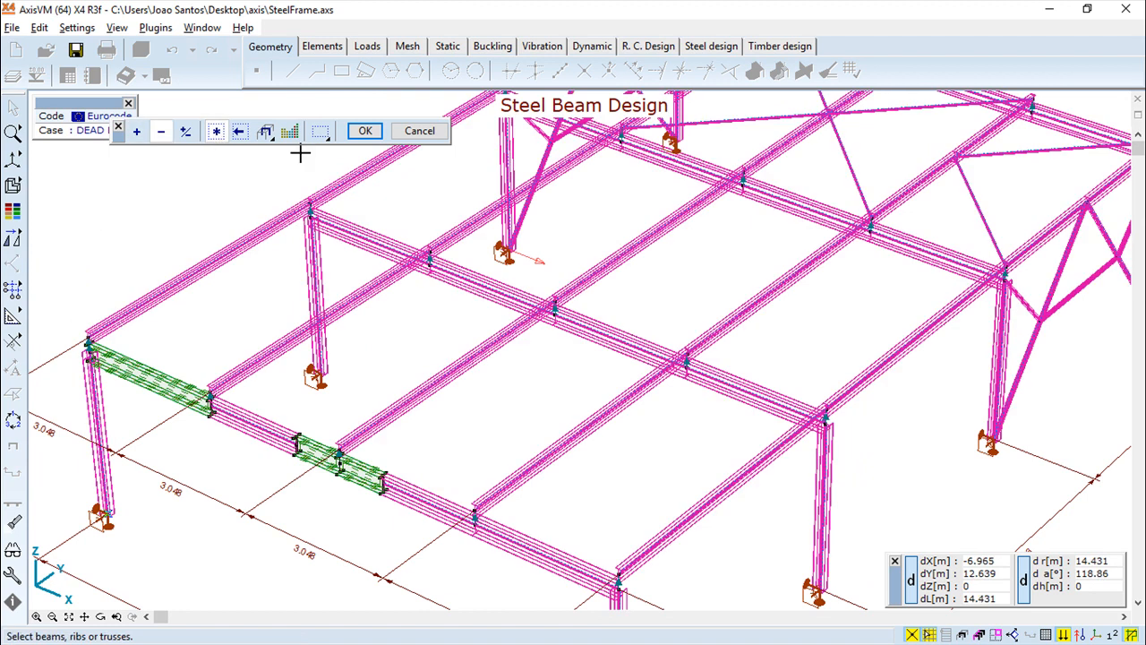
left_click(364, 131)
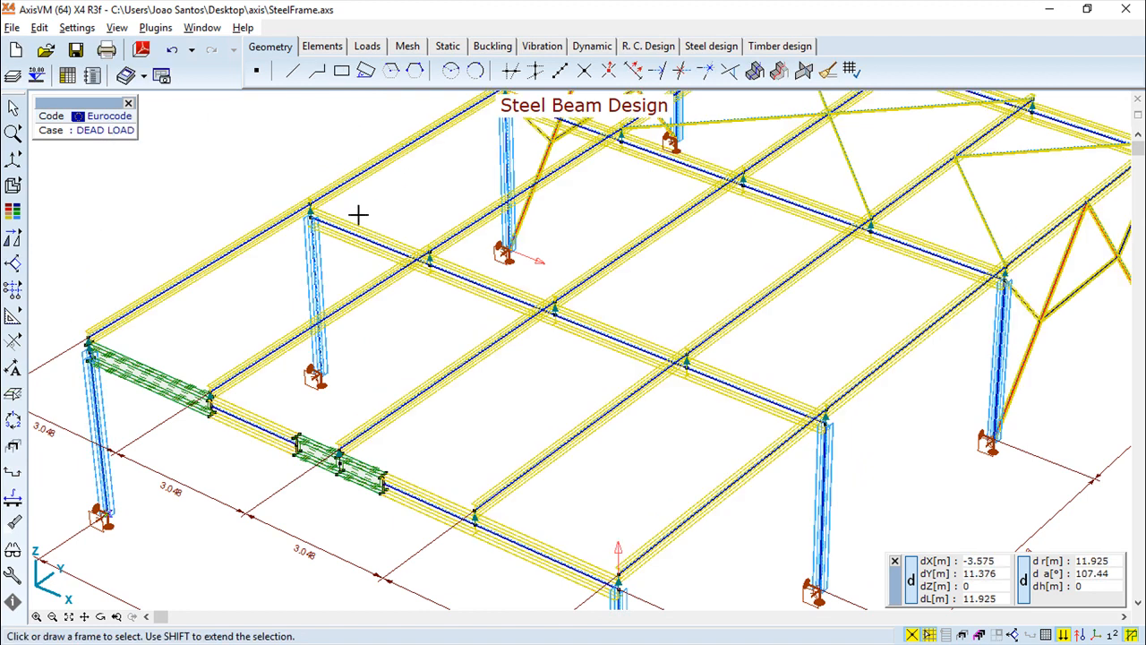
middle_click_drag(790, 471, 716, 266)
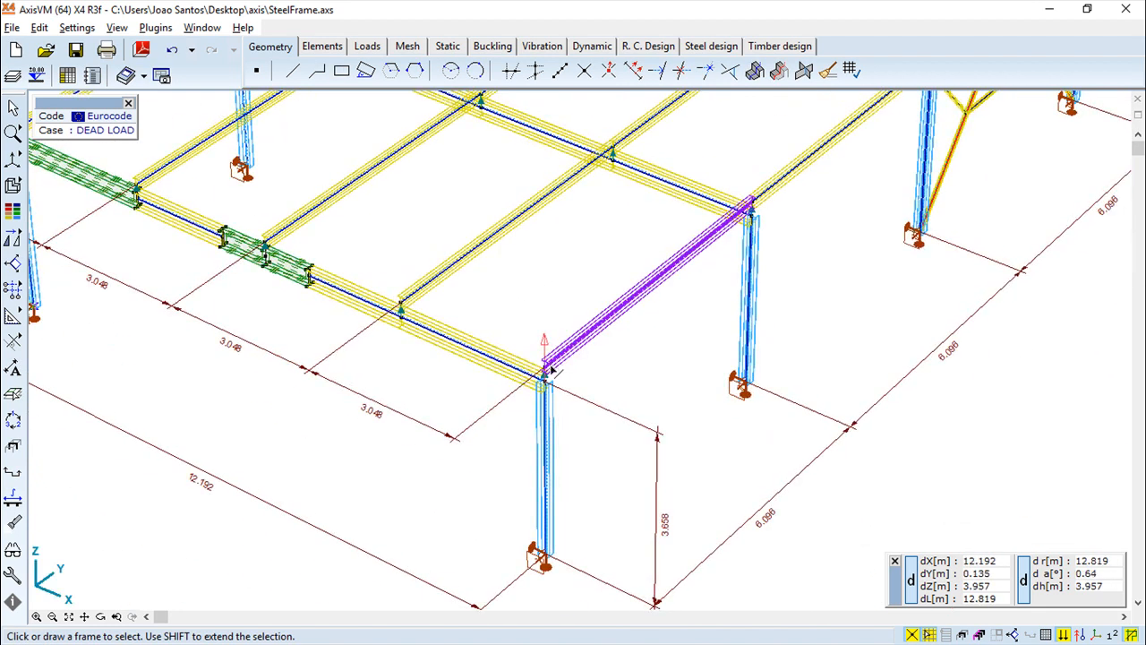
scroll(548, 368, "up", 2)
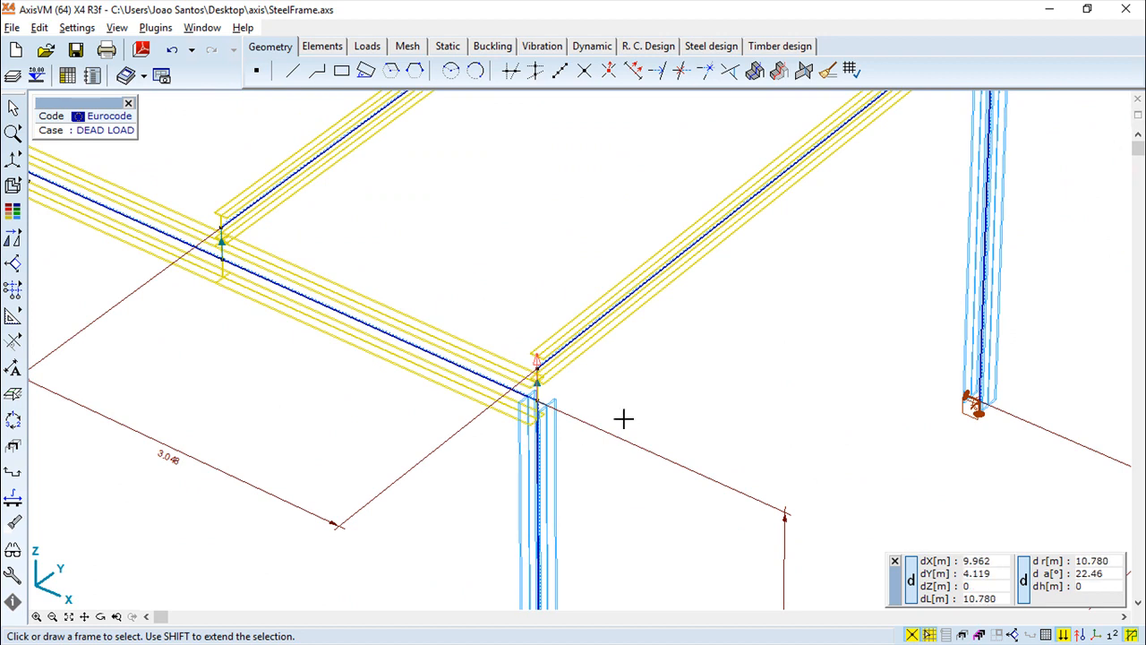
scroll(623, 419, "down", 3)
scroll(678, 439, "up", 1)
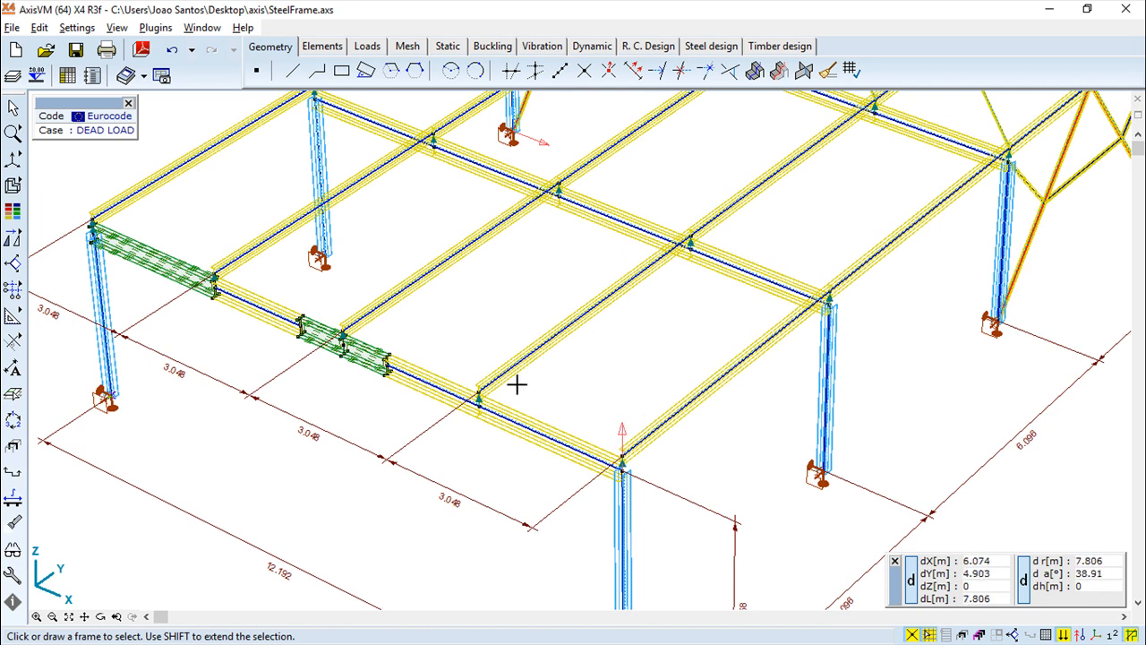
Reopen the SteelFrame model from the axis folder, discarding the unsaved changes
left_click(47, 52)
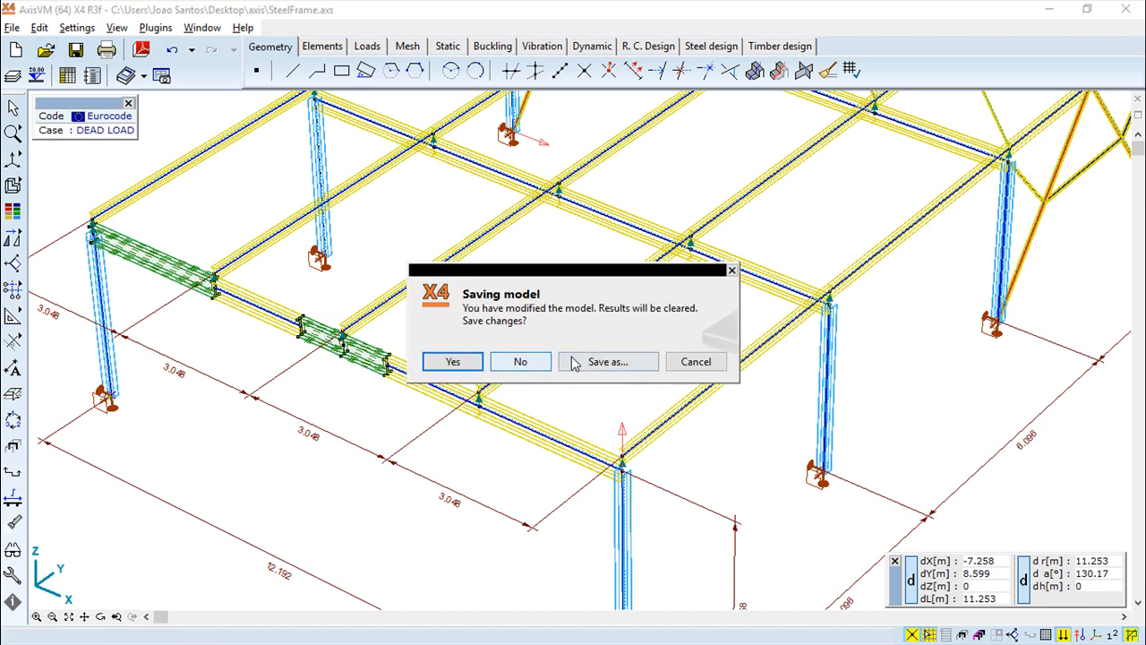
left_click(523, 363)
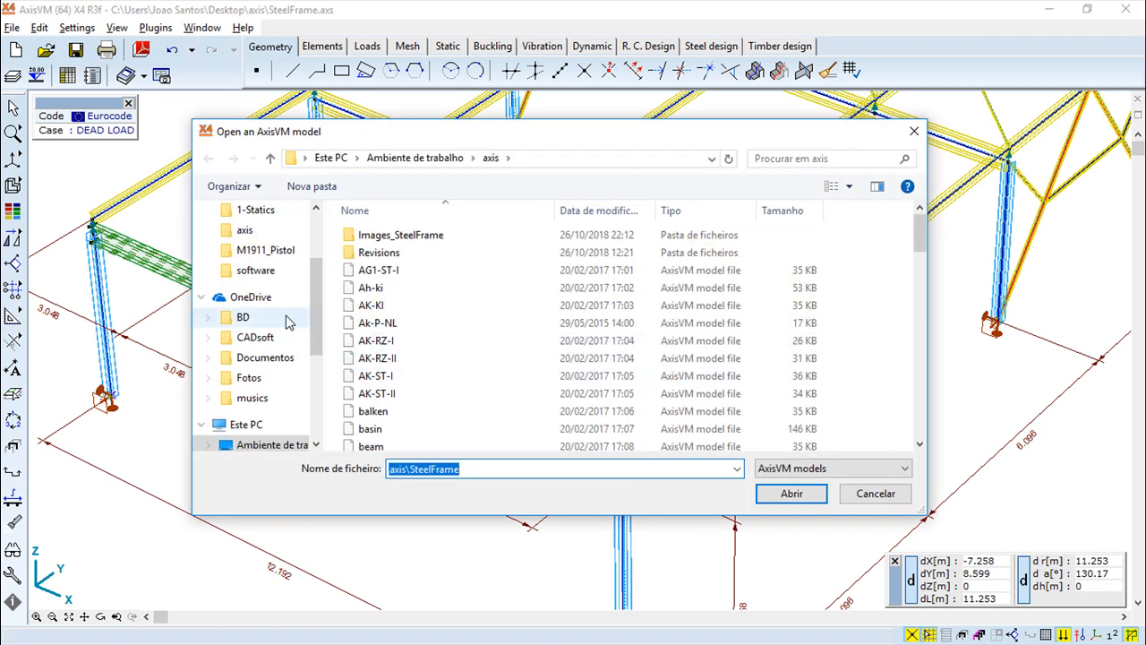
left_click(826, 494)
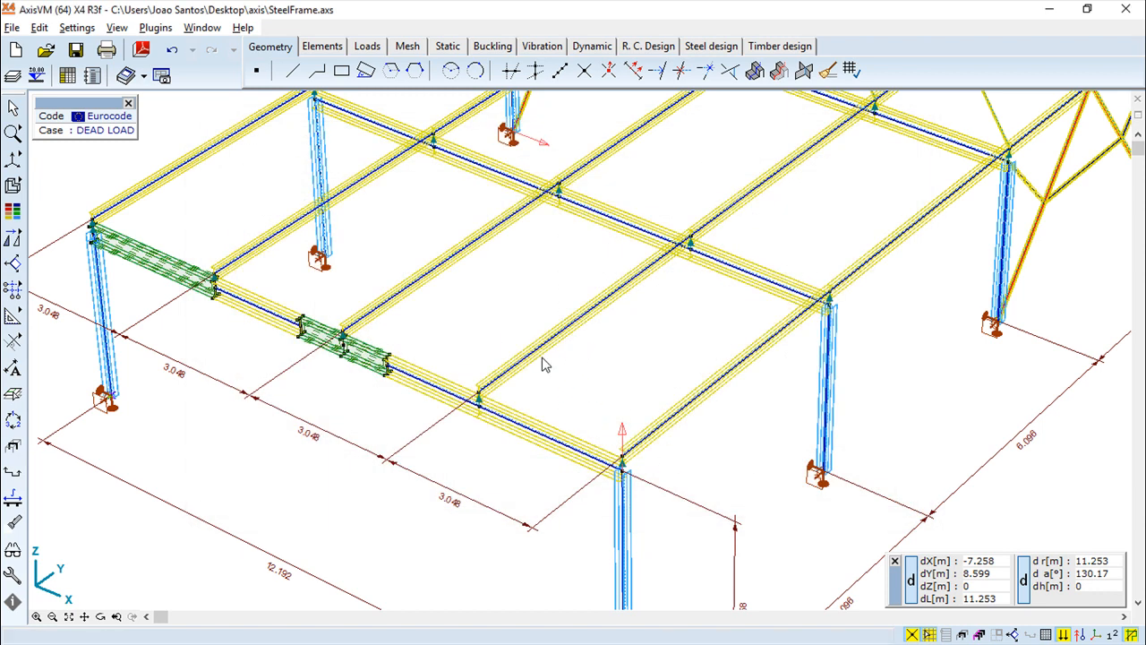
left_click(628, 376)
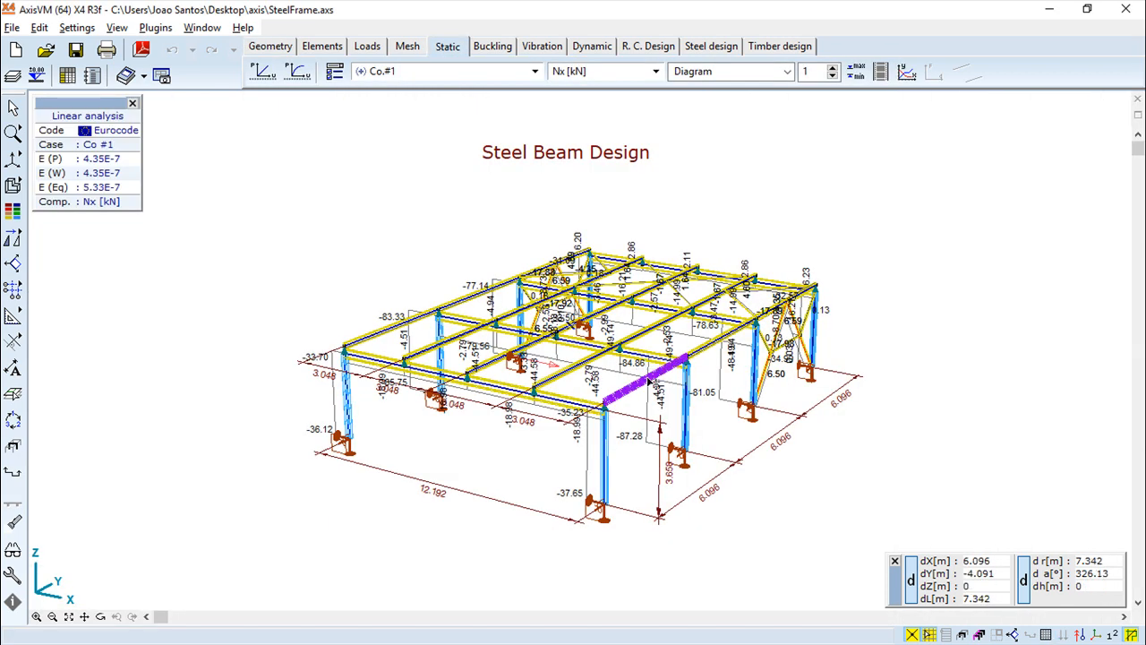
left_click(11, 28)
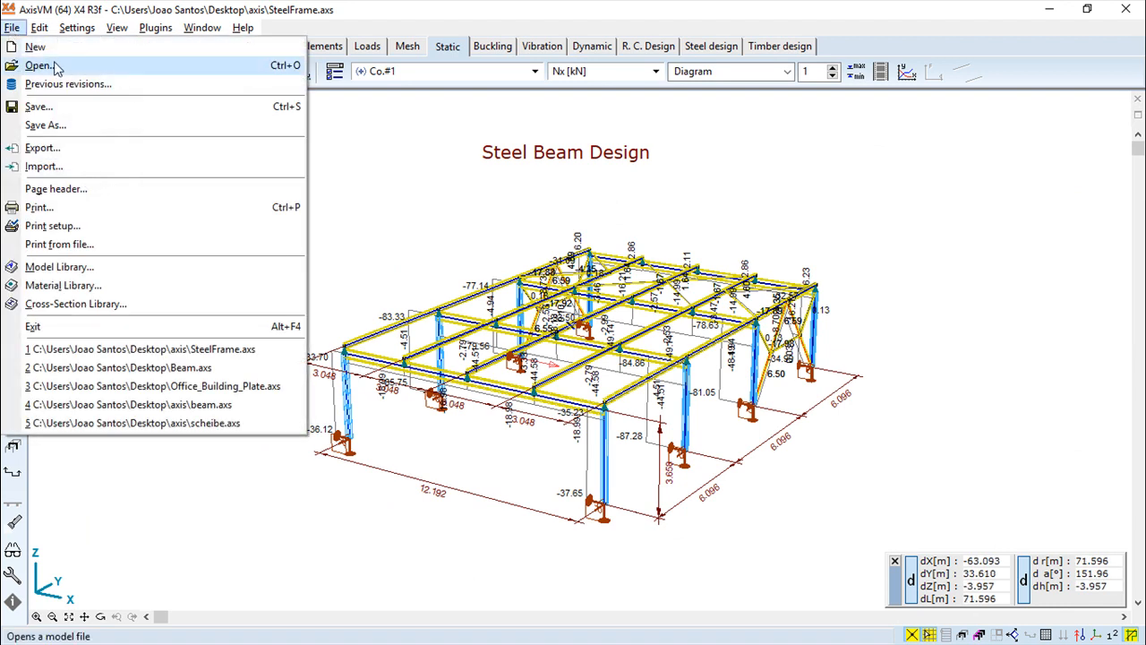
left_click(36, 44)
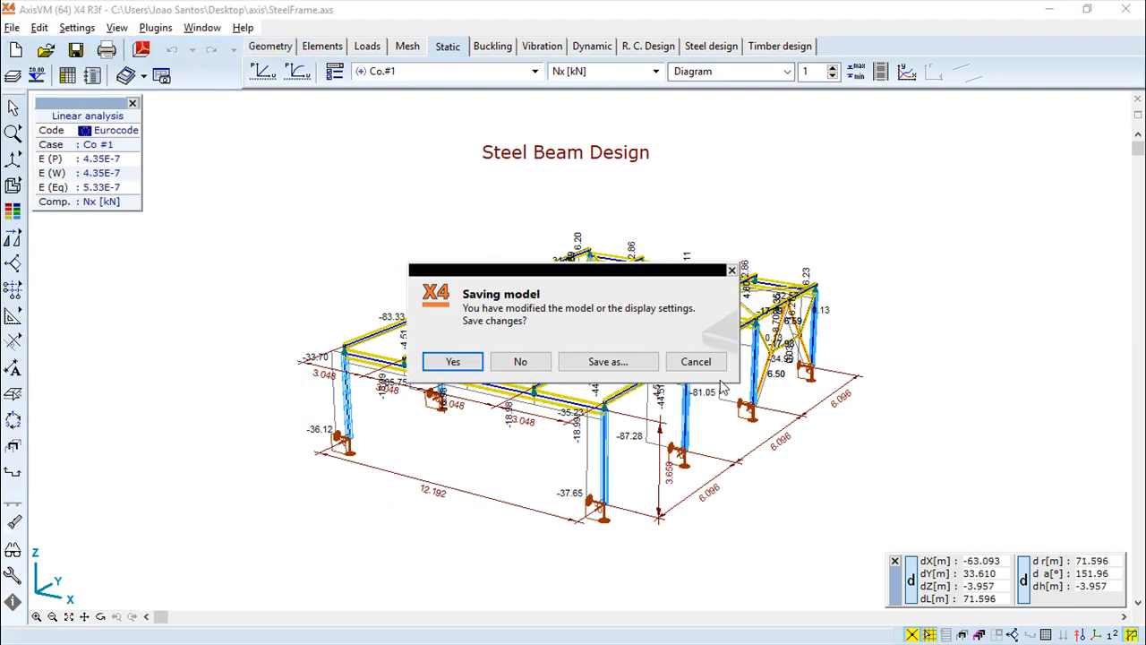
left_click(696, 362)
Open the Beam model from the desktop folder without saving the changes to the steel frame
left_click(15, 49)
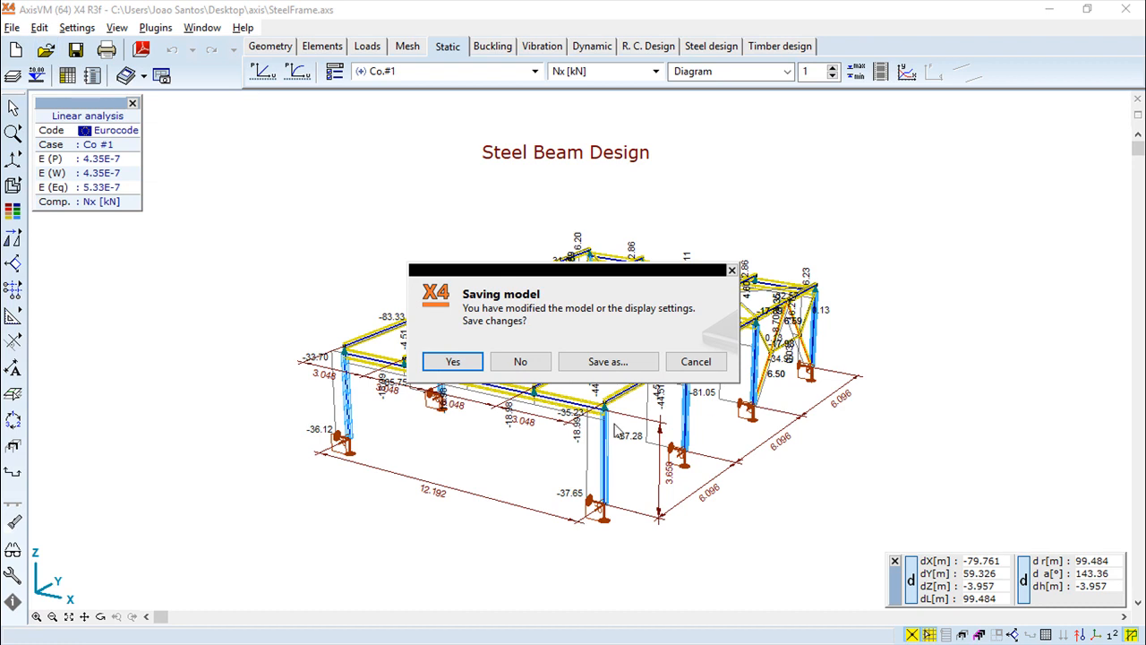
left_click(515, 362)
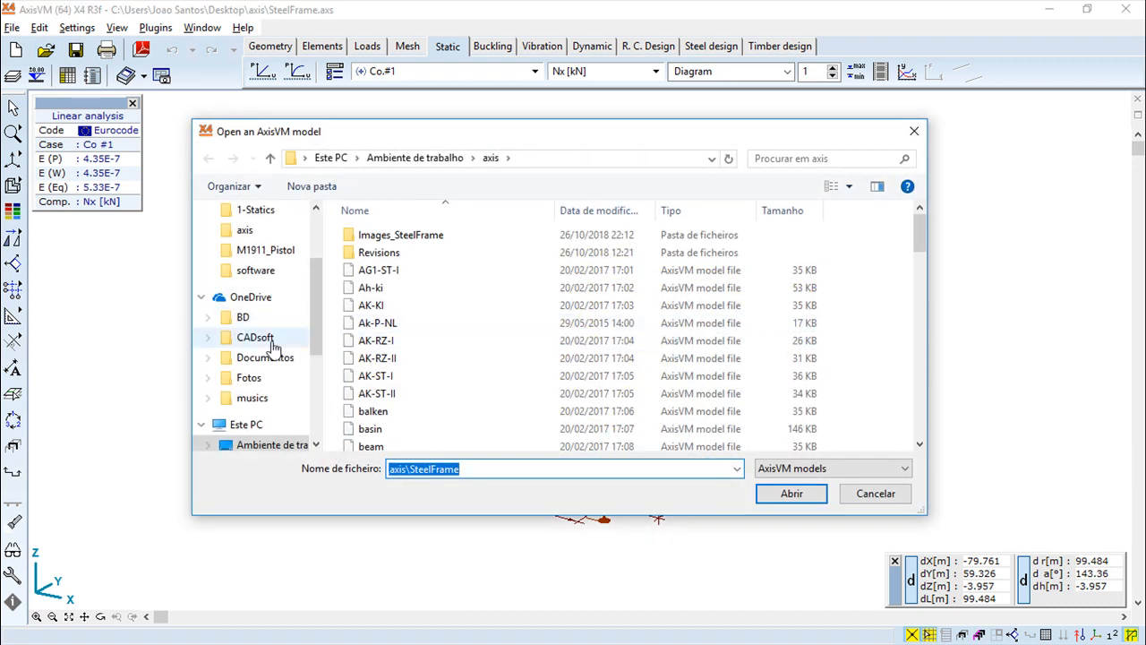
left_click(277, 445)
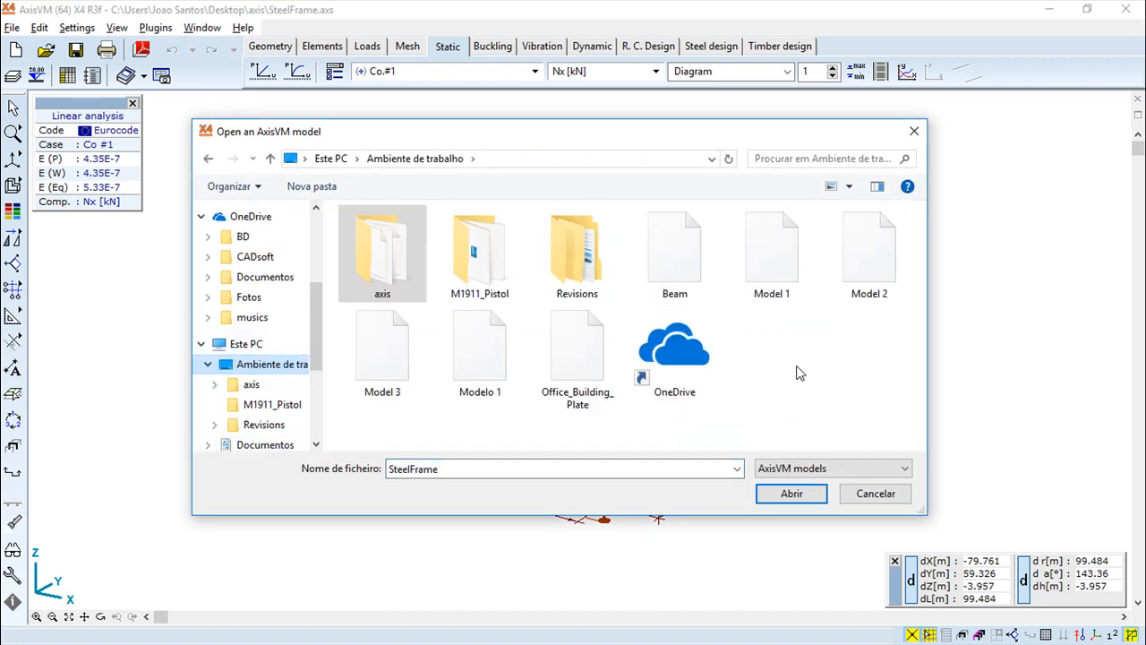
left_click(678, 244)
left_click(795, 496)
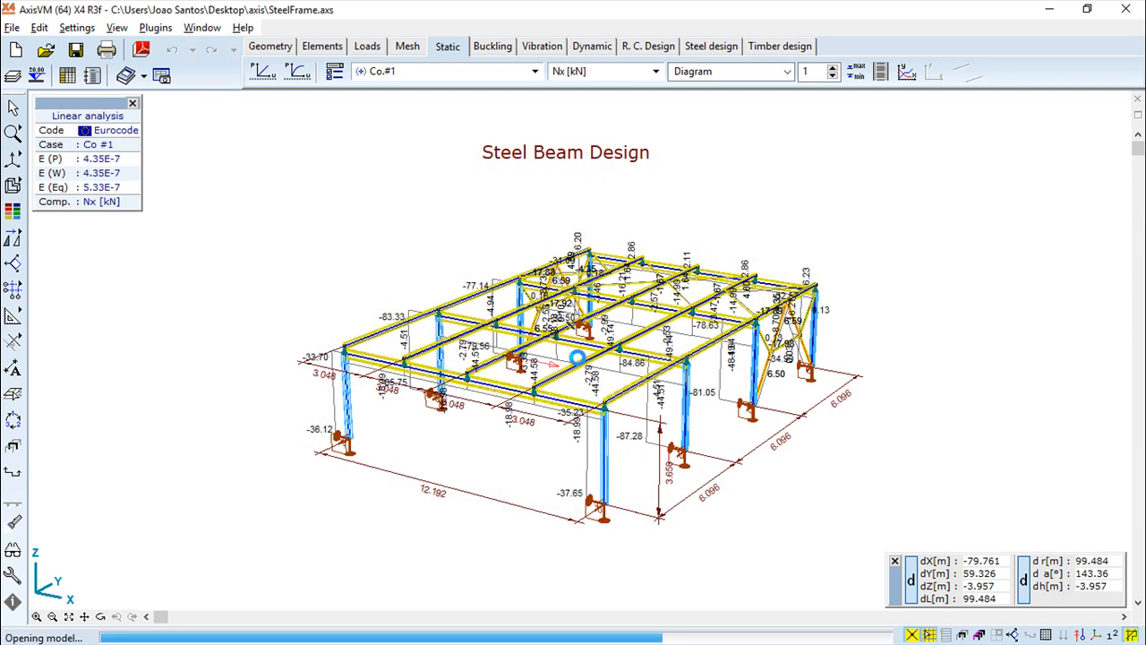
left_click(629, 371)
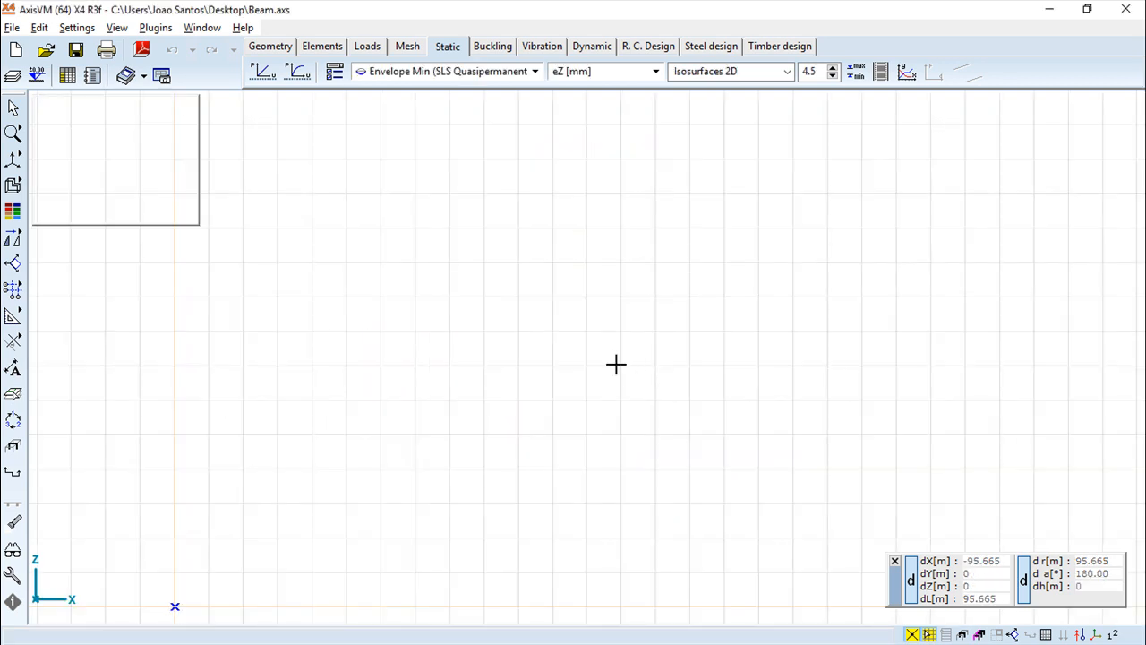
Show the beam's loads and convert the distributed load on its first span with the command for surface loads distributed over beams
scroll(600, 384, "down", 2)
scroll(599, 384, "up", 3)
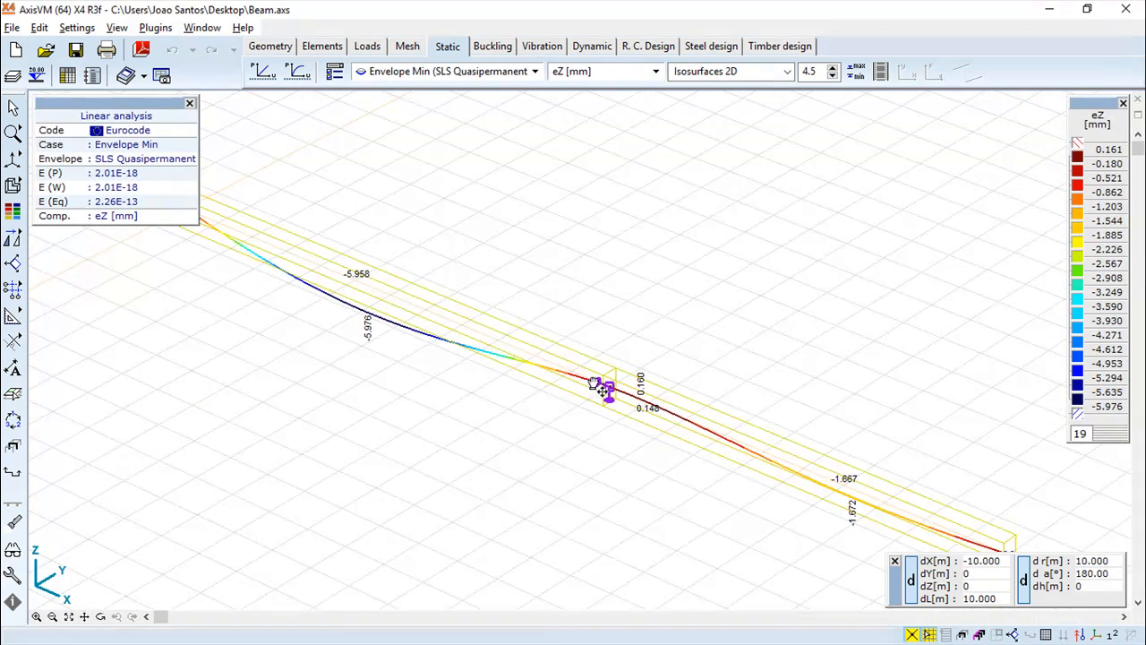
middle_click_drag(599, 383, 665, 358)
left_click(367, 47)
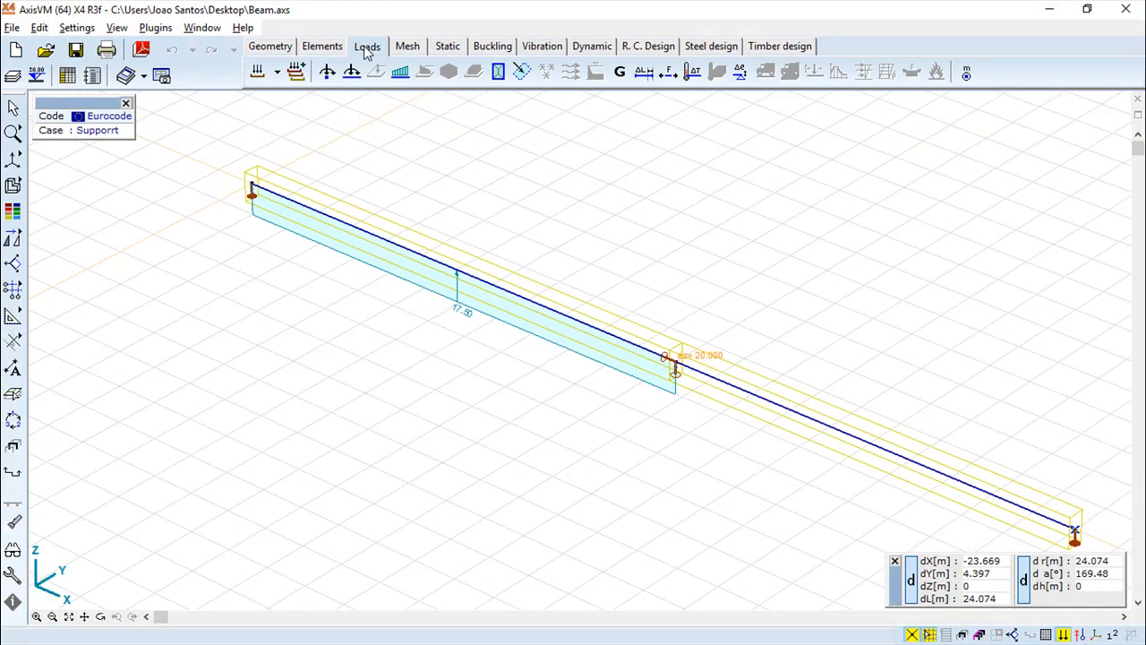
left_click(40, 28)
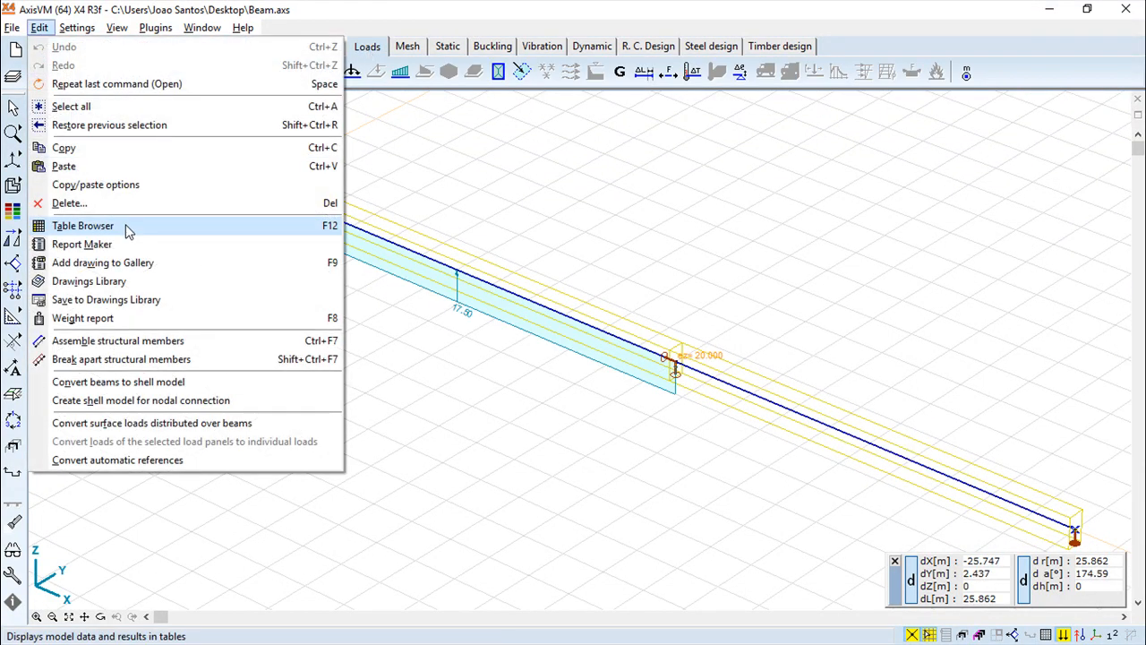
left_click(103, 425)
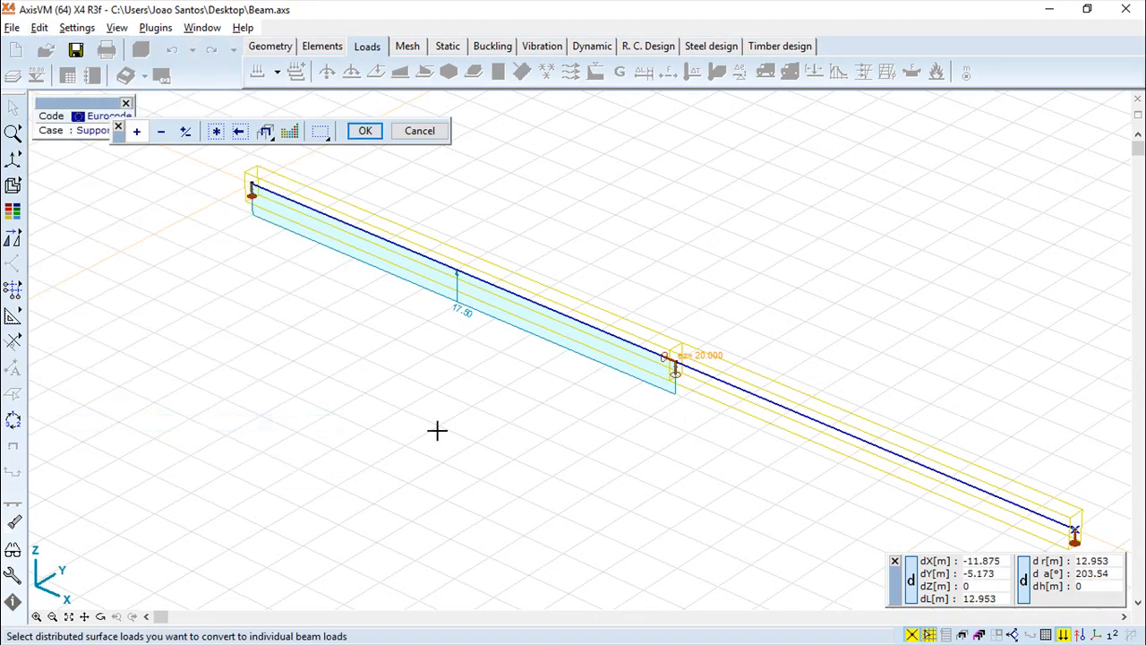
left_click(459, 301)
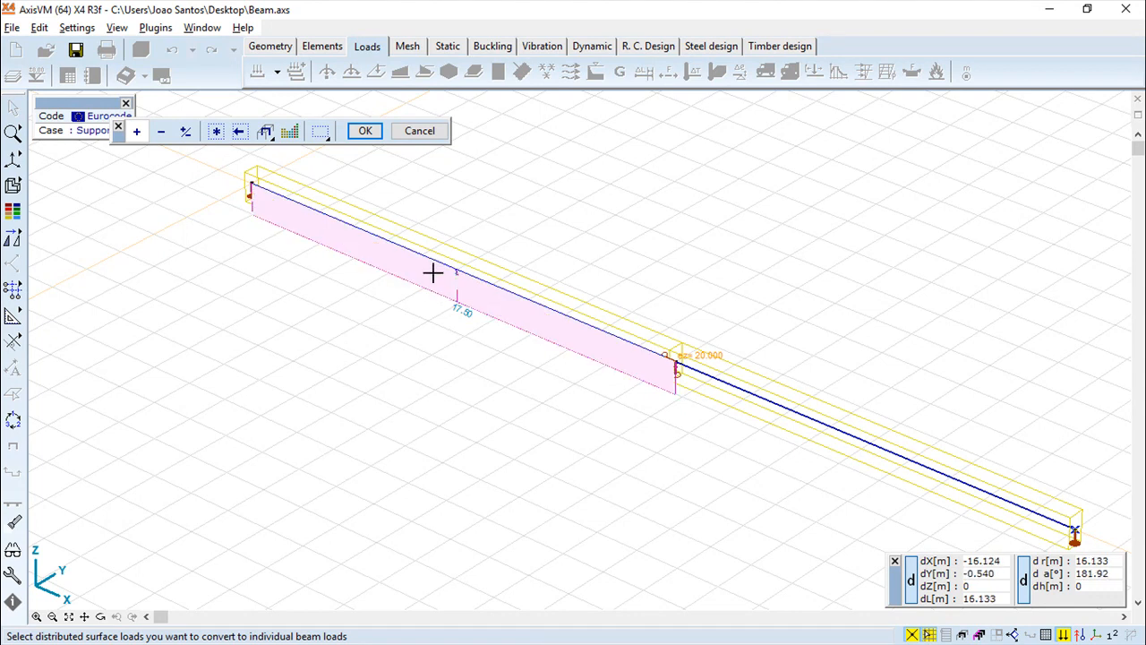
left_click(359, 132)
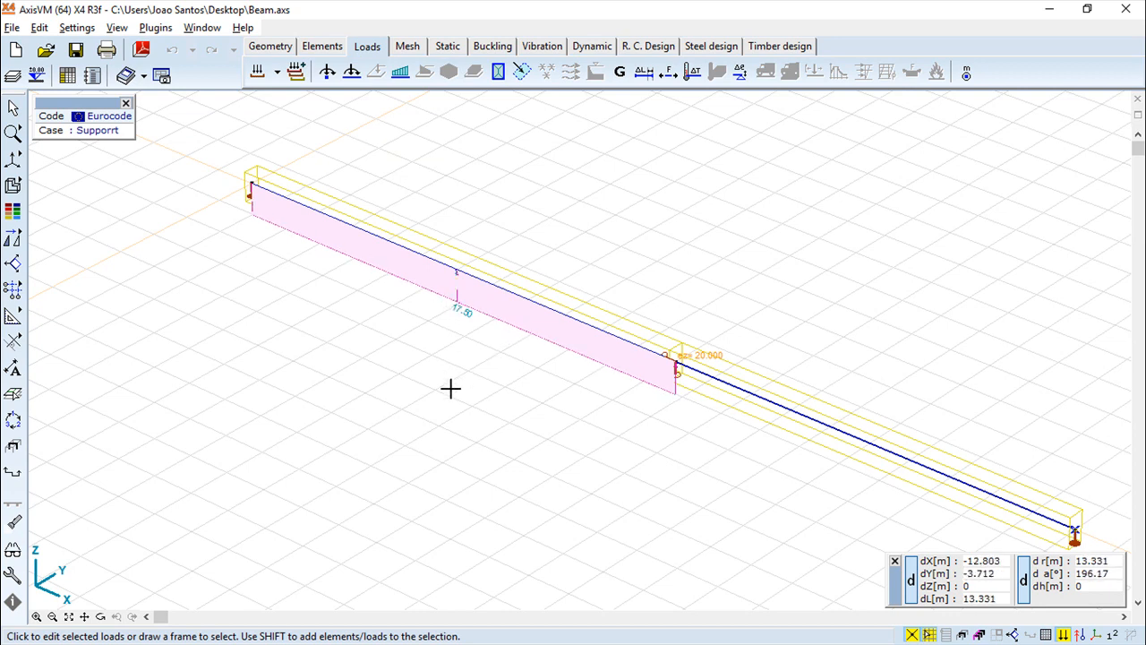
Position the first span's distributed load by length, with its start at 3.000 m
left_click(478, 314)
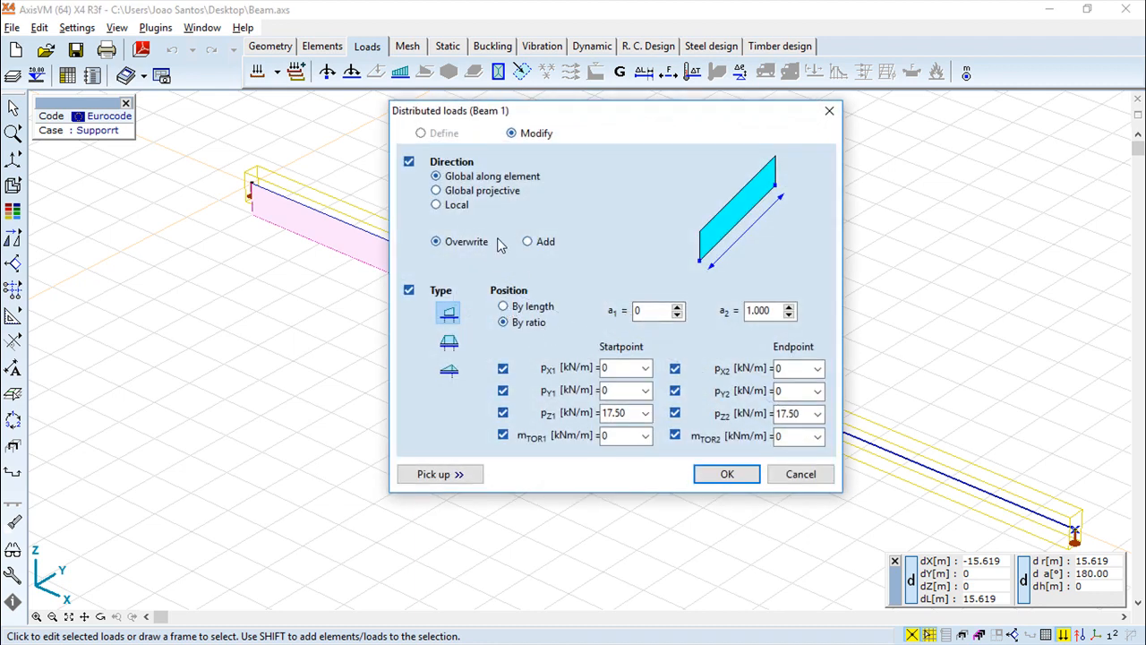
left_click(505, 306)
left_click(660, 311)
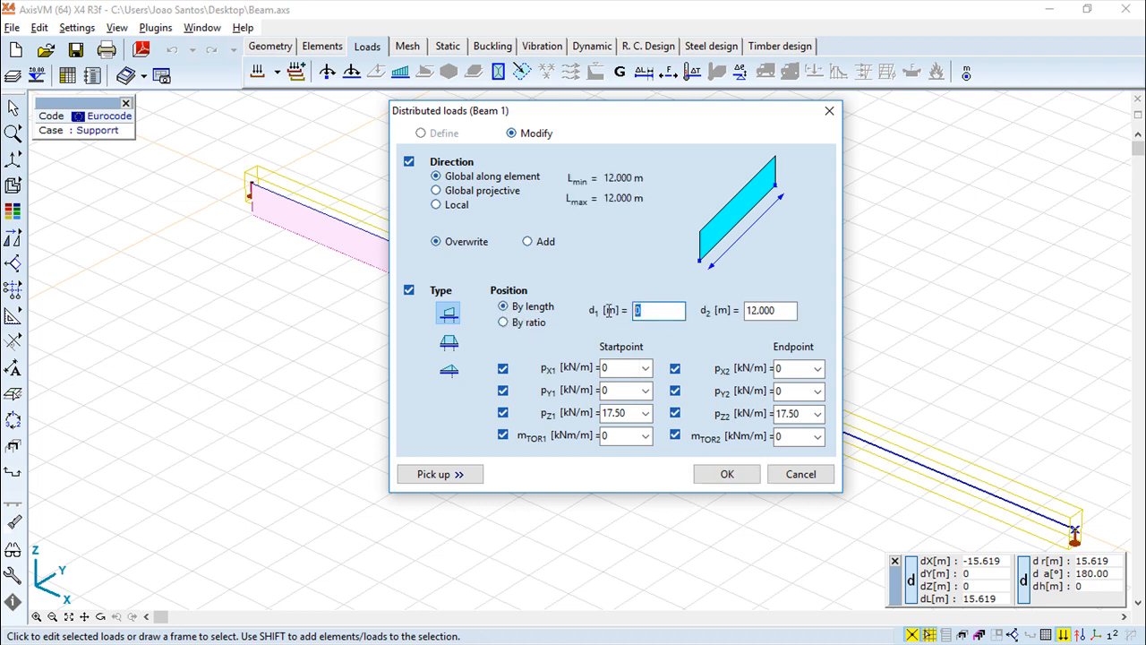
left_click(726, 474)
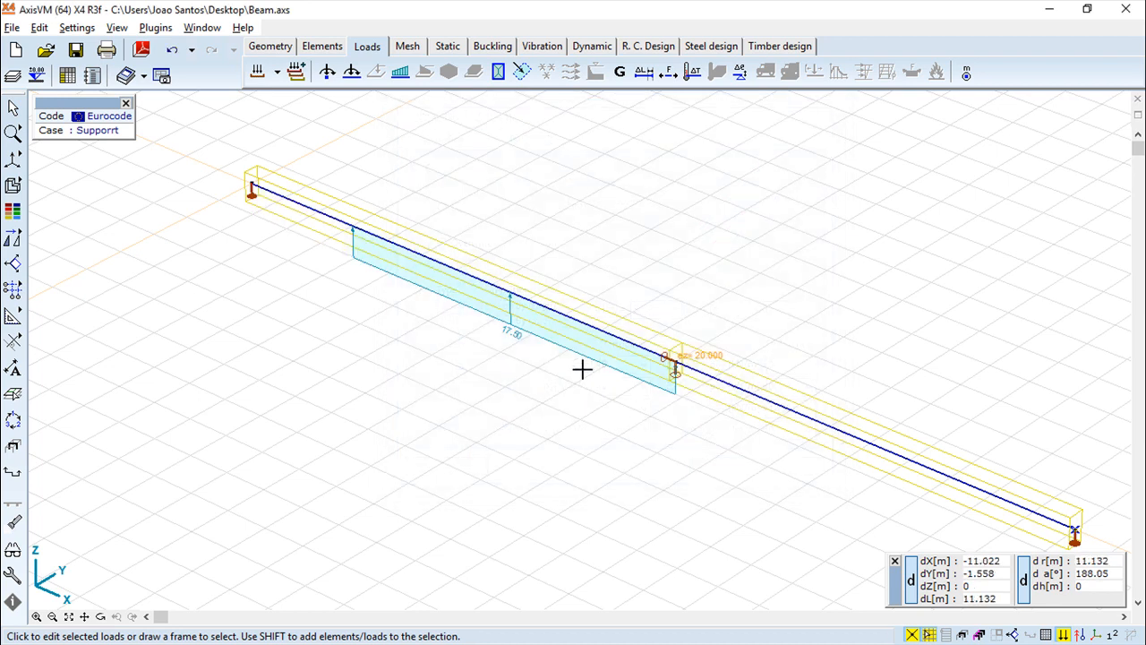
Examine the shortened distributed load, the available load conversion commands, and the load's position and intensity settings without changing them
scroll(420, 375, "up", 2)
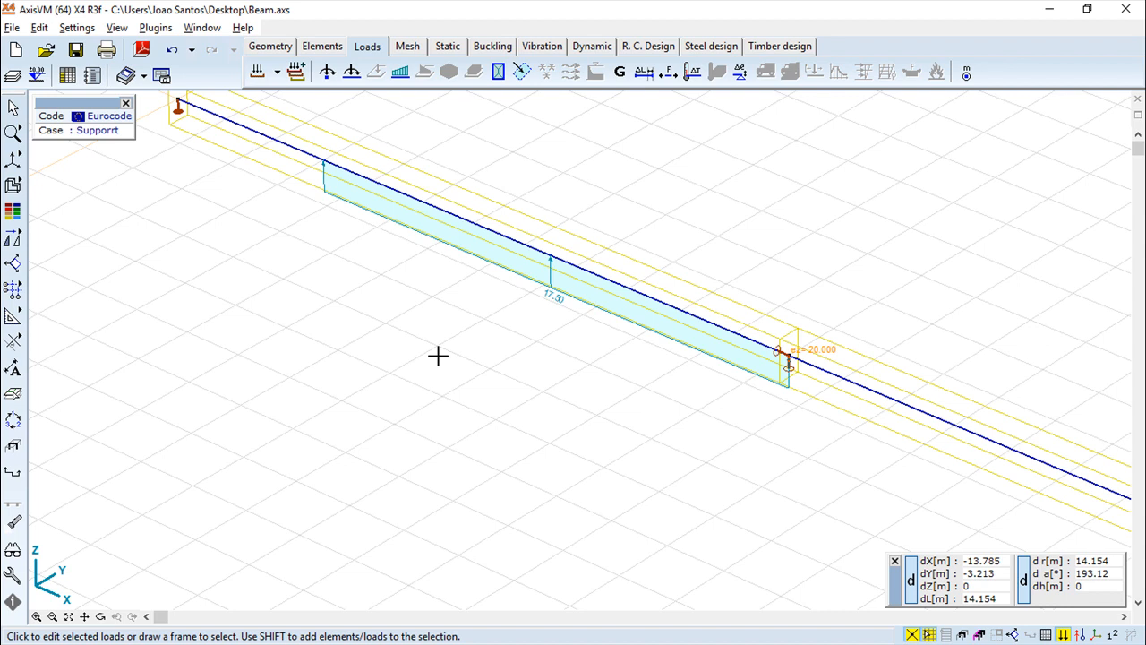
left_click(551, 289)
left_click(39, 28)
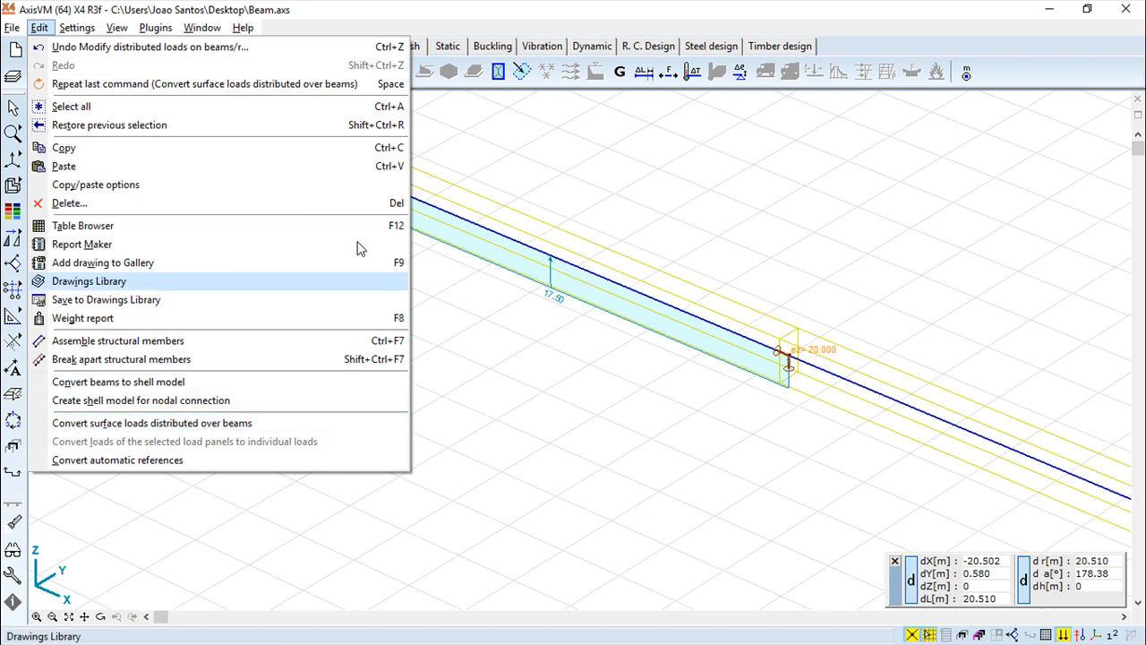
left_click(446, 10)
scroll(587, 391, "up", 1)
scroll(577, 390, "down", 1)
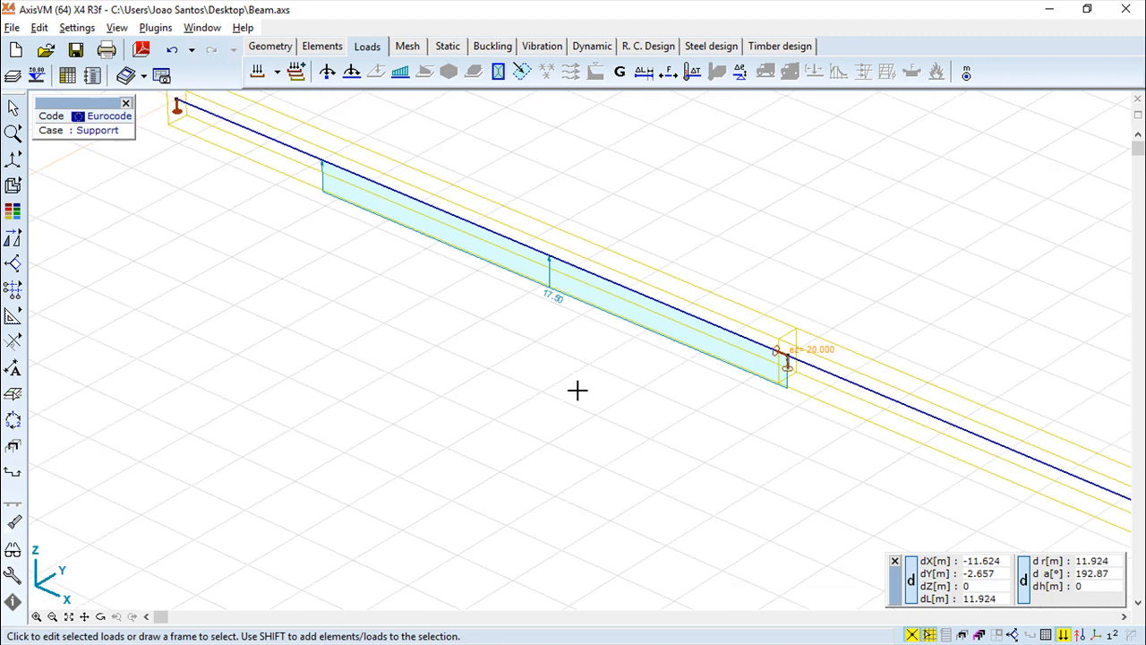
double_click(562, 299)
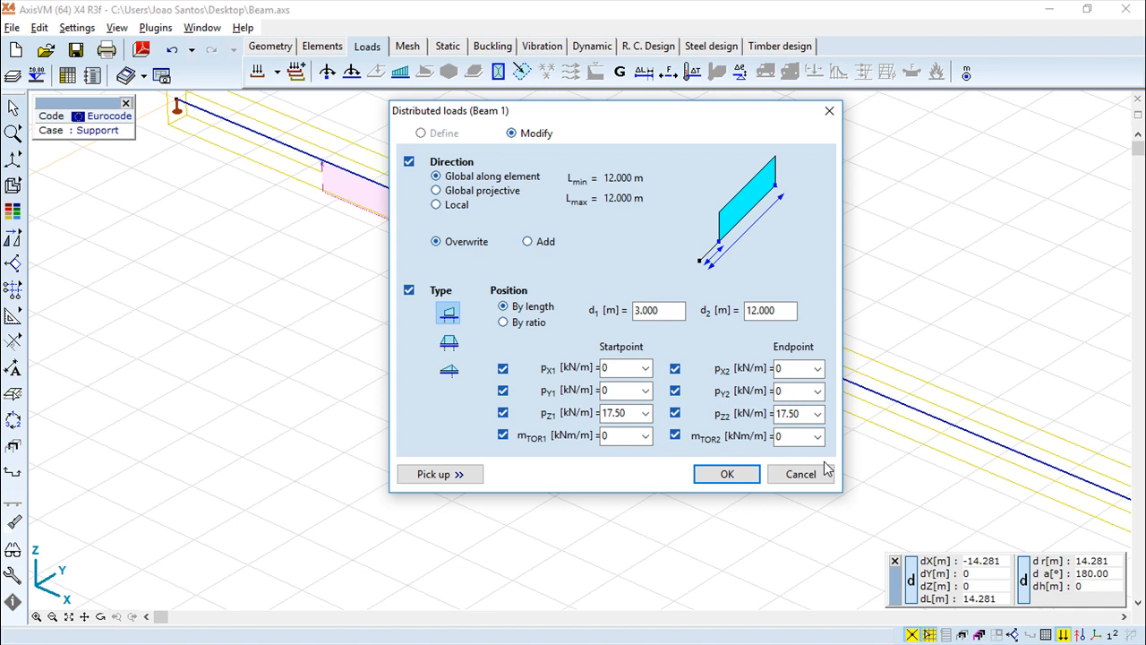
left_click(809, 475)
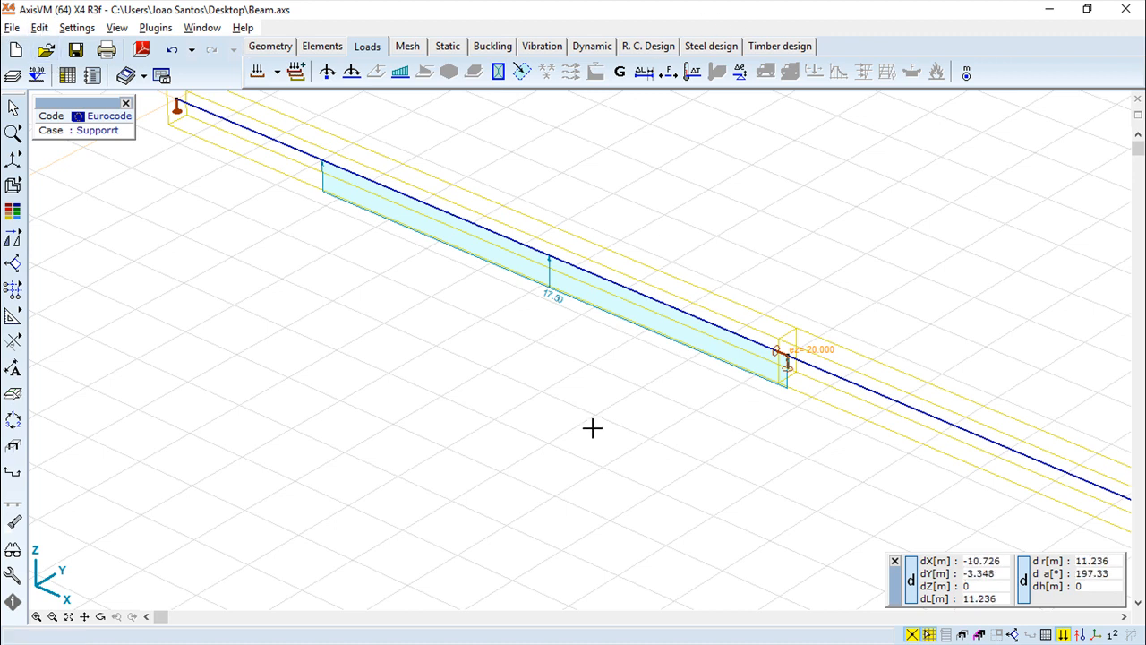
scroll(589, 423, "up", 2)
scroll(591, 421, "down", 2)
middle_click_drag(711, 412, 601, 371)
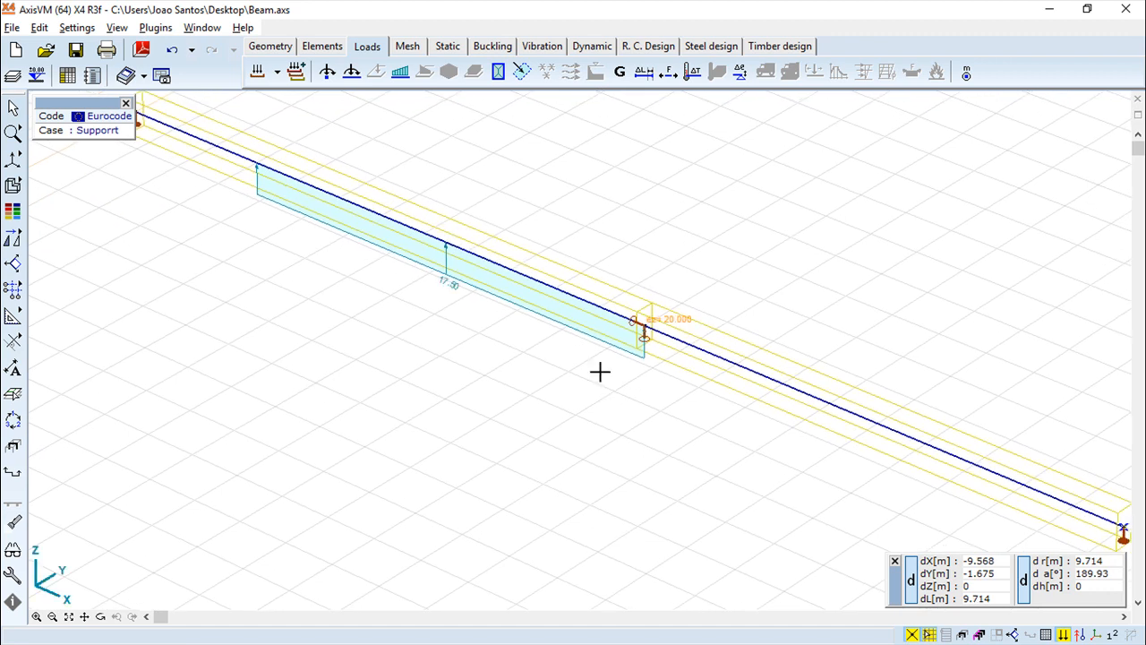
scroll(630, 410, "up", 1)
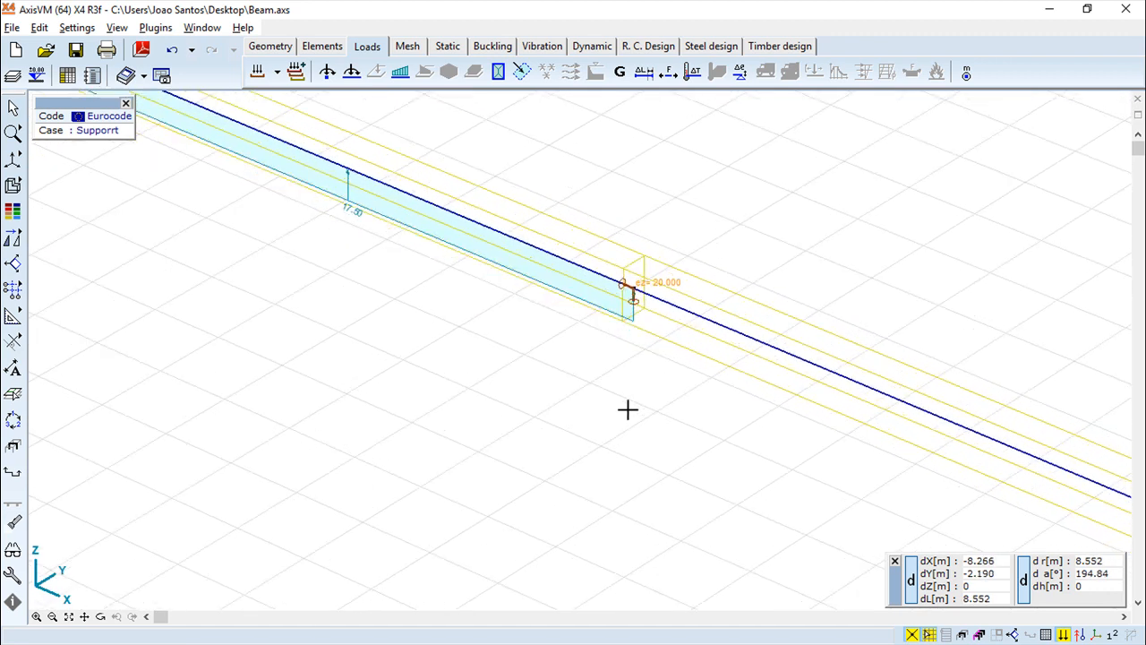
scroll(625, 413, "down", 2)
scroll(622, 410, "up", 1)
middle_click_drag(622, 410, 588, 412)
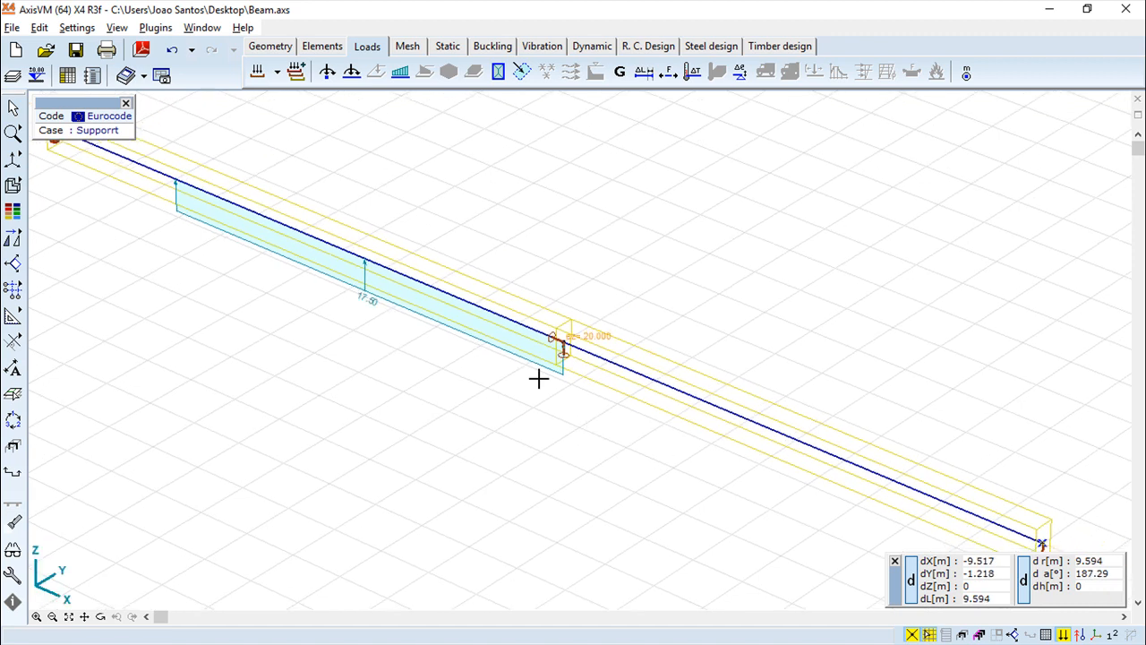